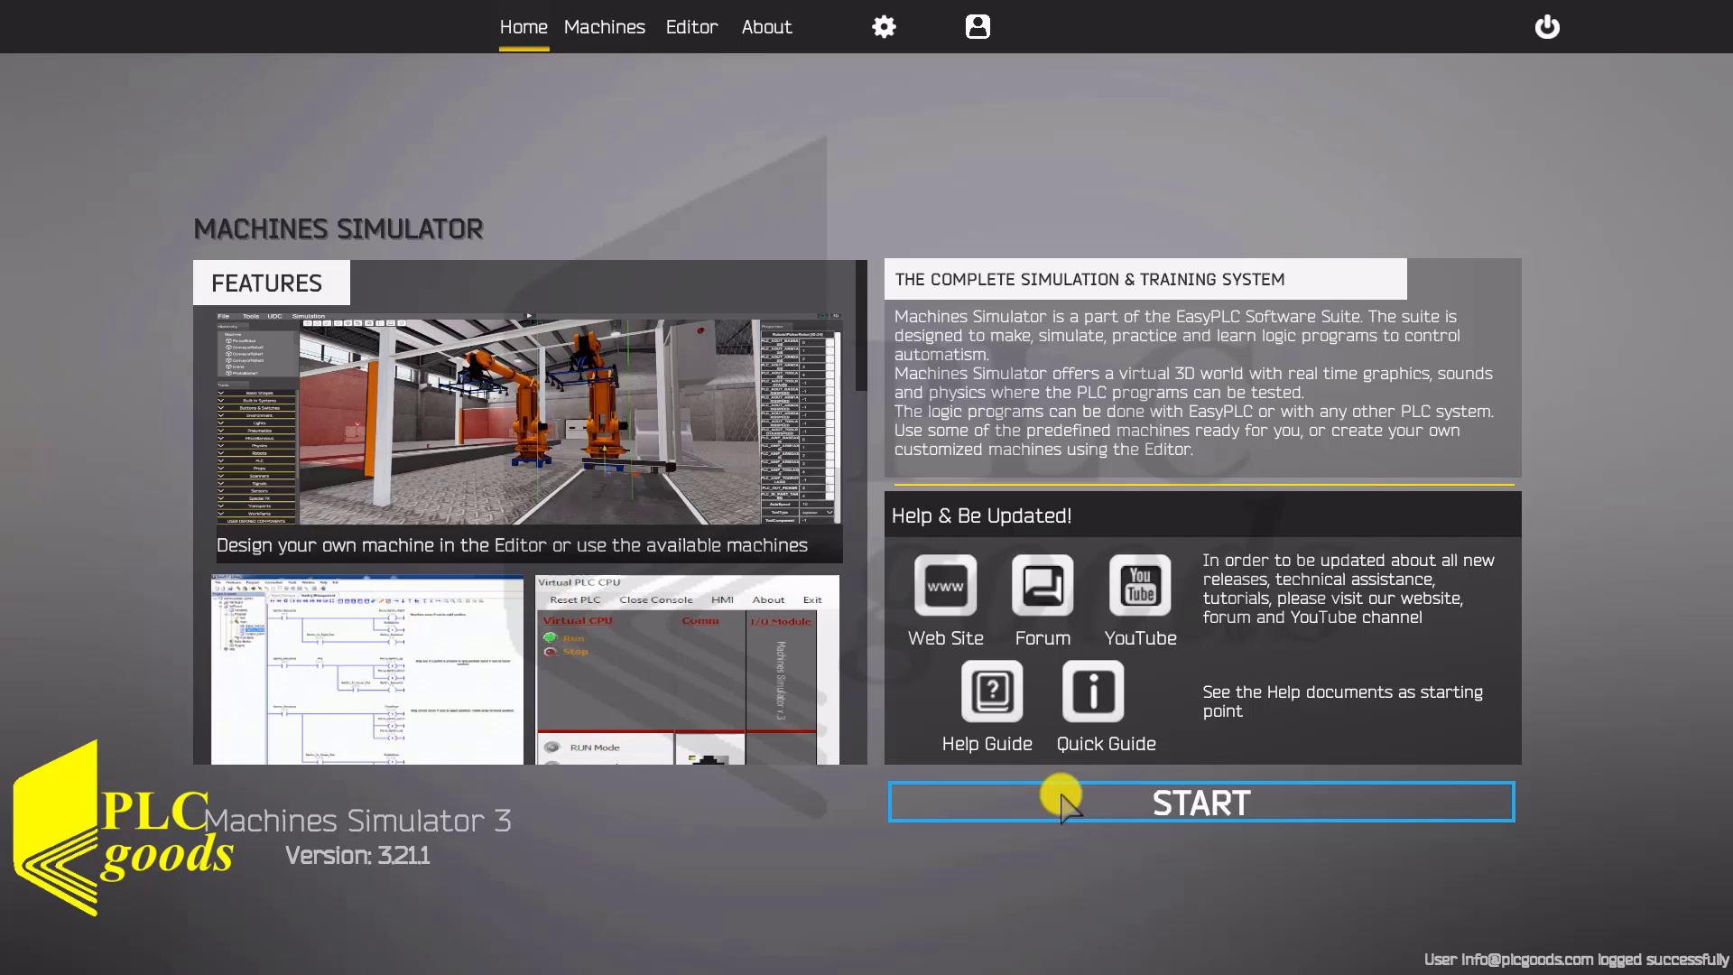
Run the demo of the 01A Pallet Management machine, view the line from another camera angle, and exit to the main menu.
click(1060, 798)
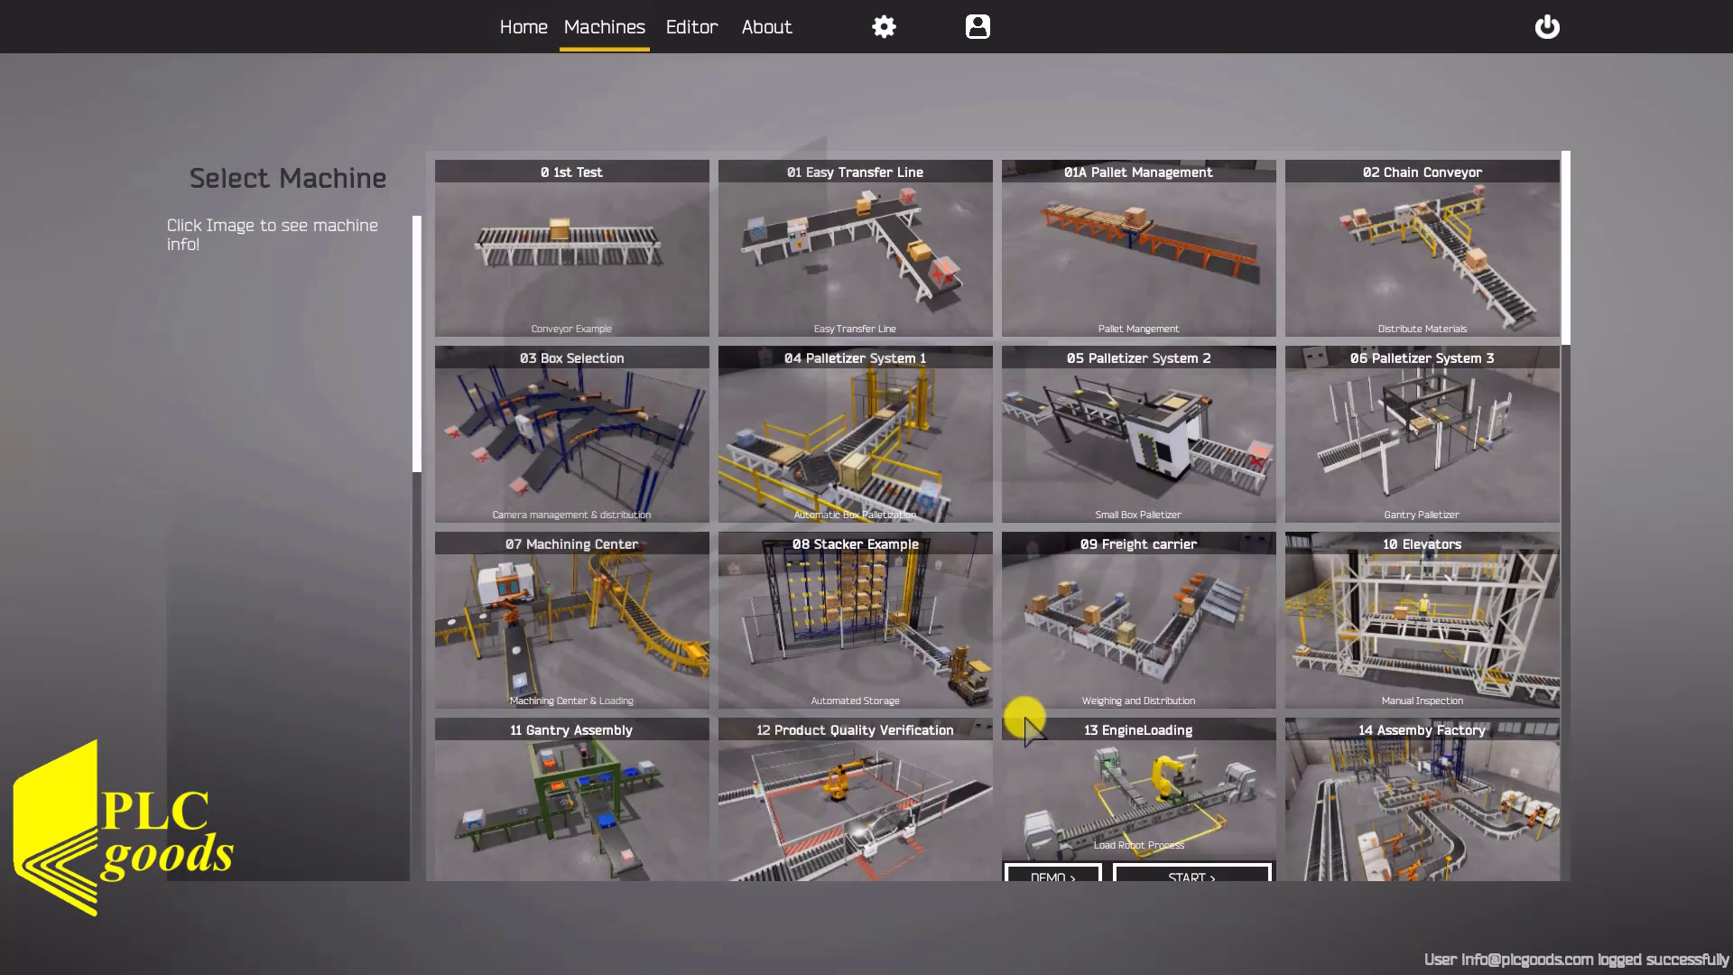
click(1098, 287)
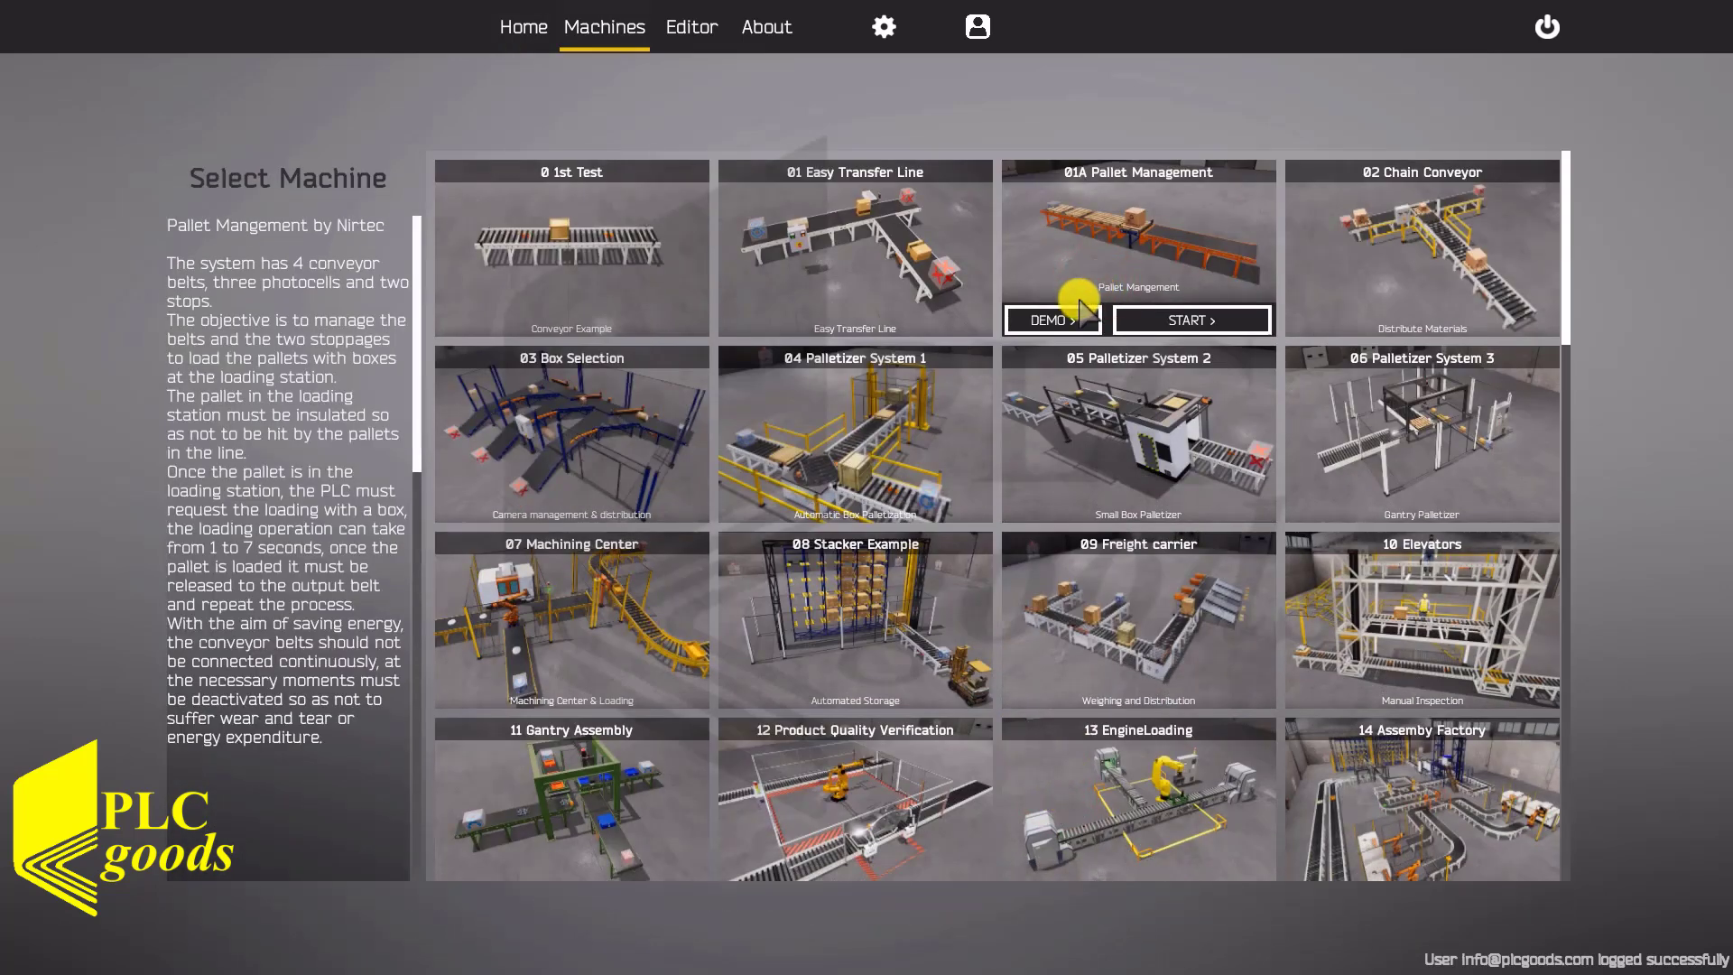
click(1038, 325)
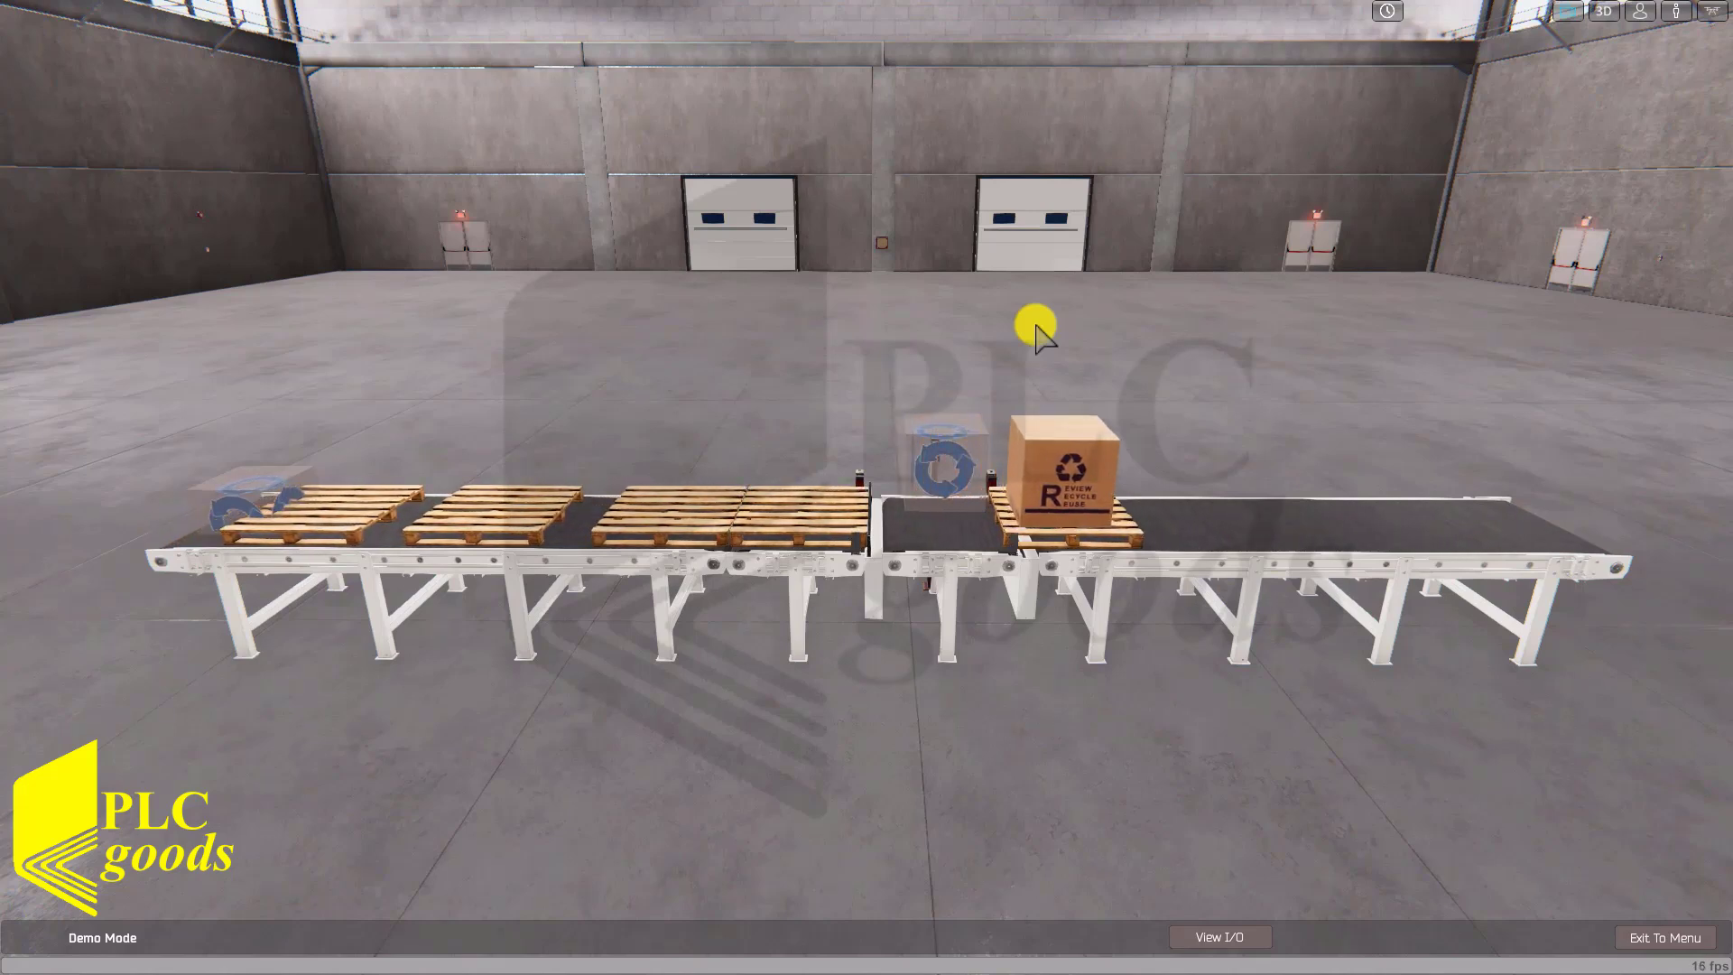
key(1)
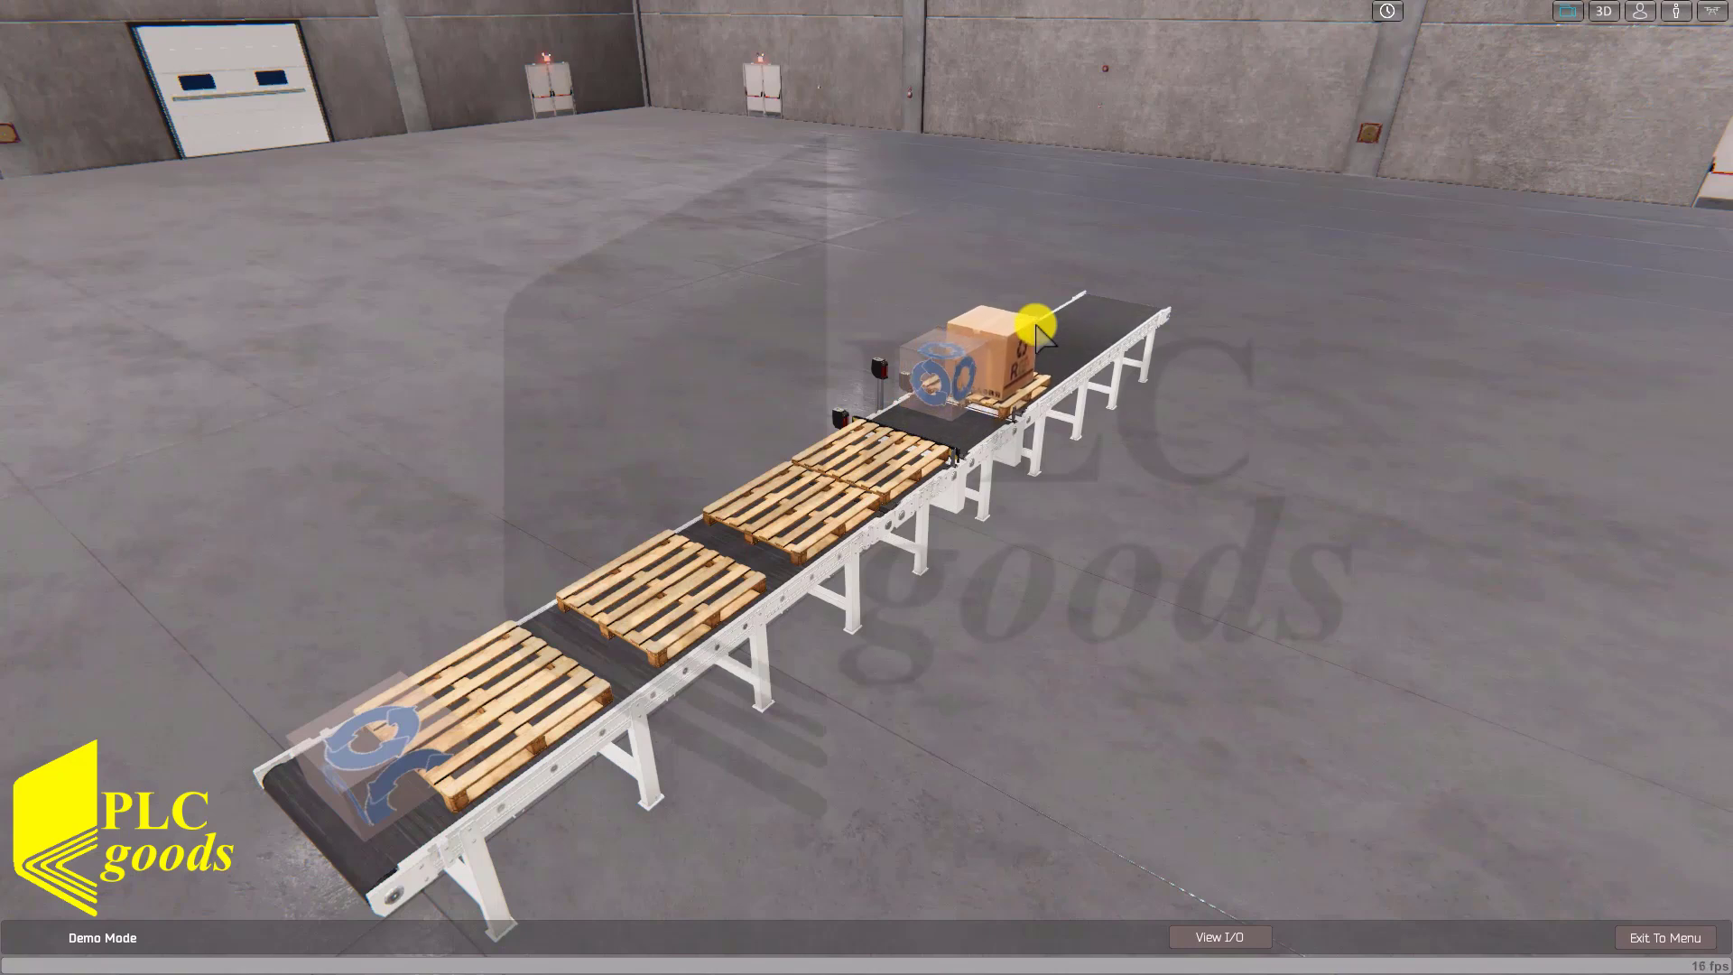
click(1635, 935)
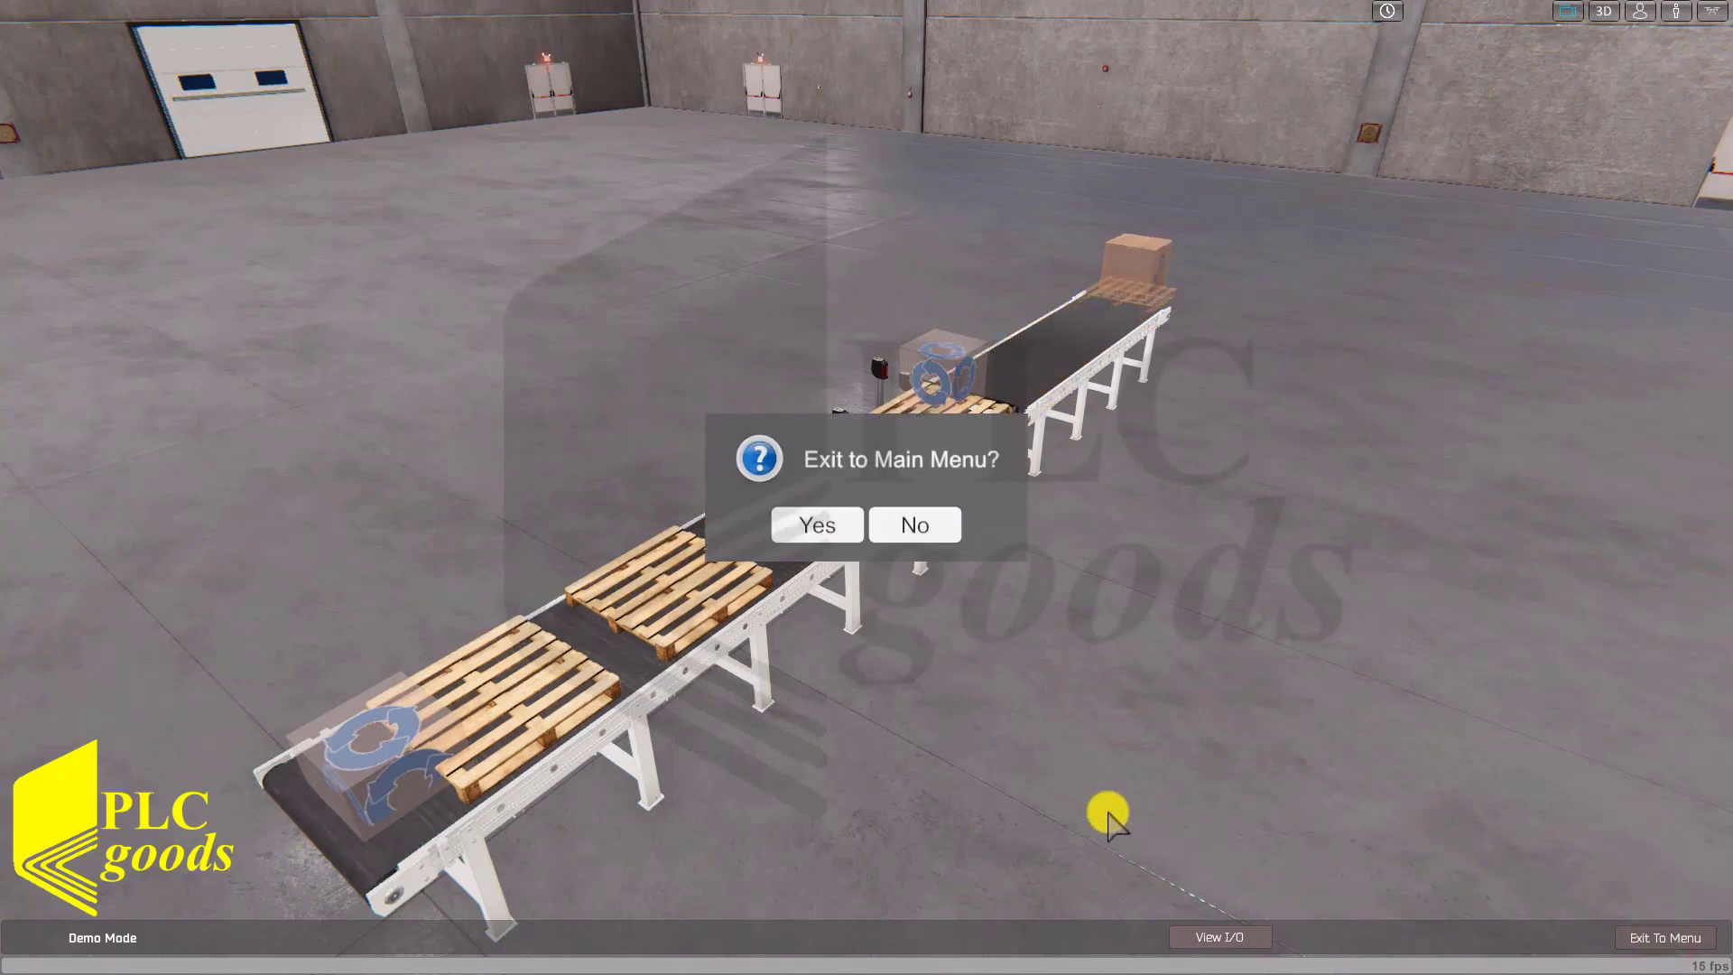
click(791, 514)
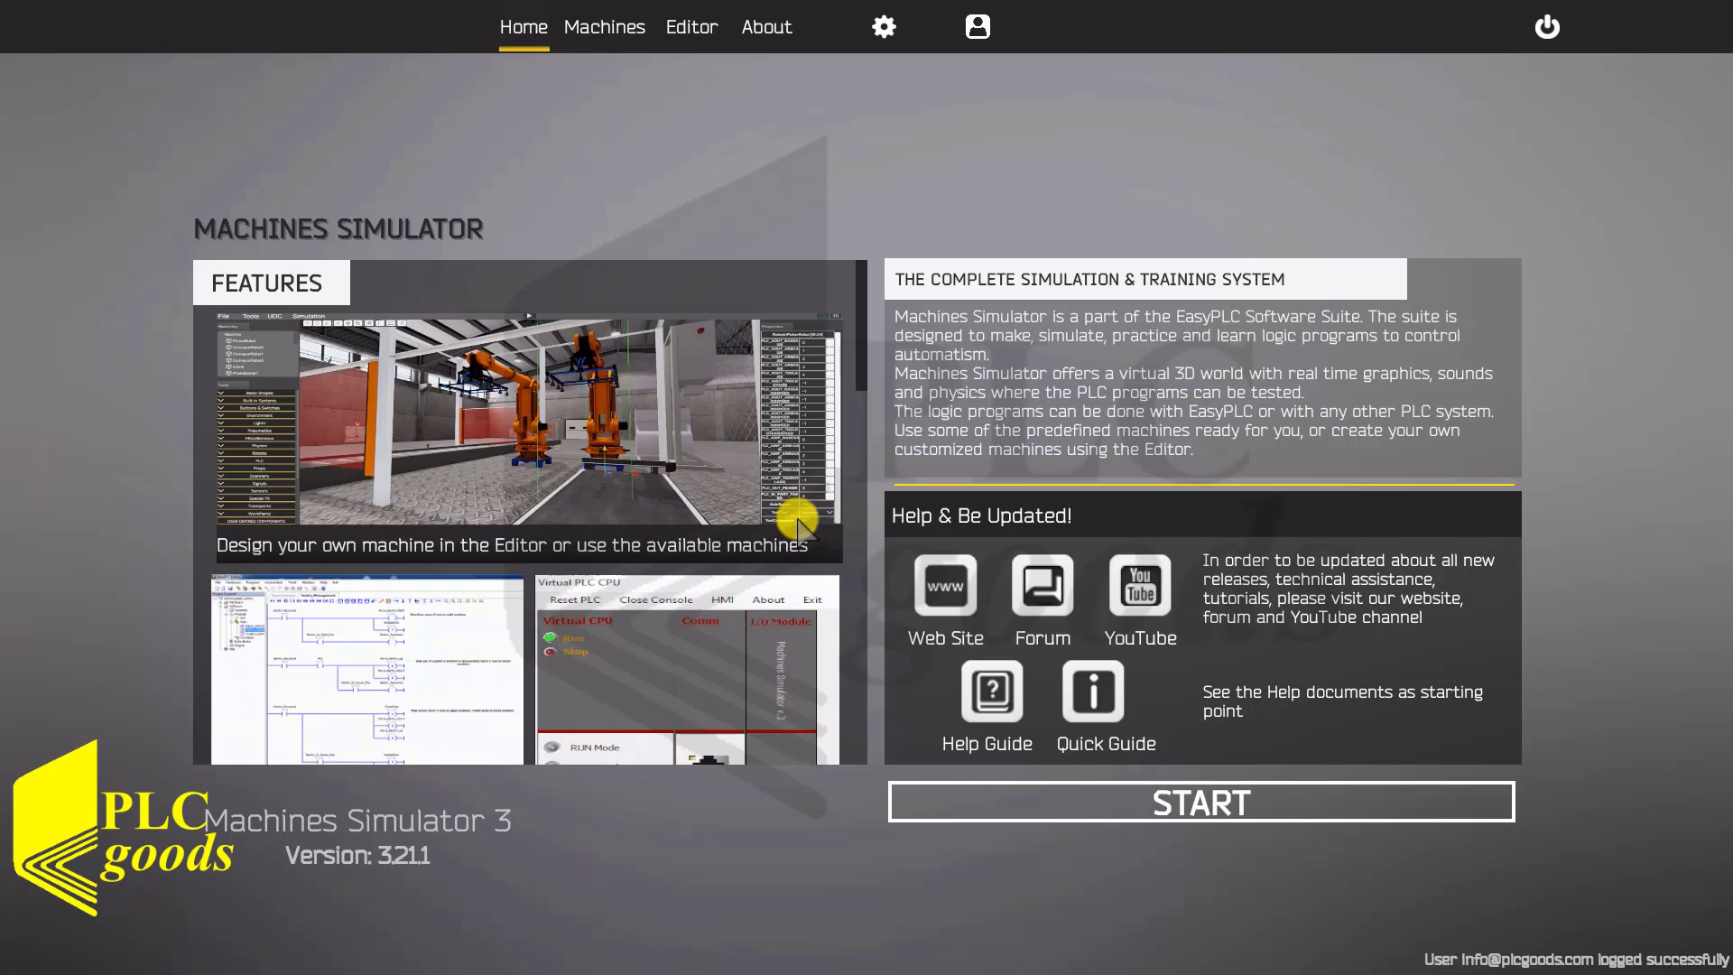
Start the 01A Pallet Management machine in normal mode and display its digital input and output signals.
click(596, 26)
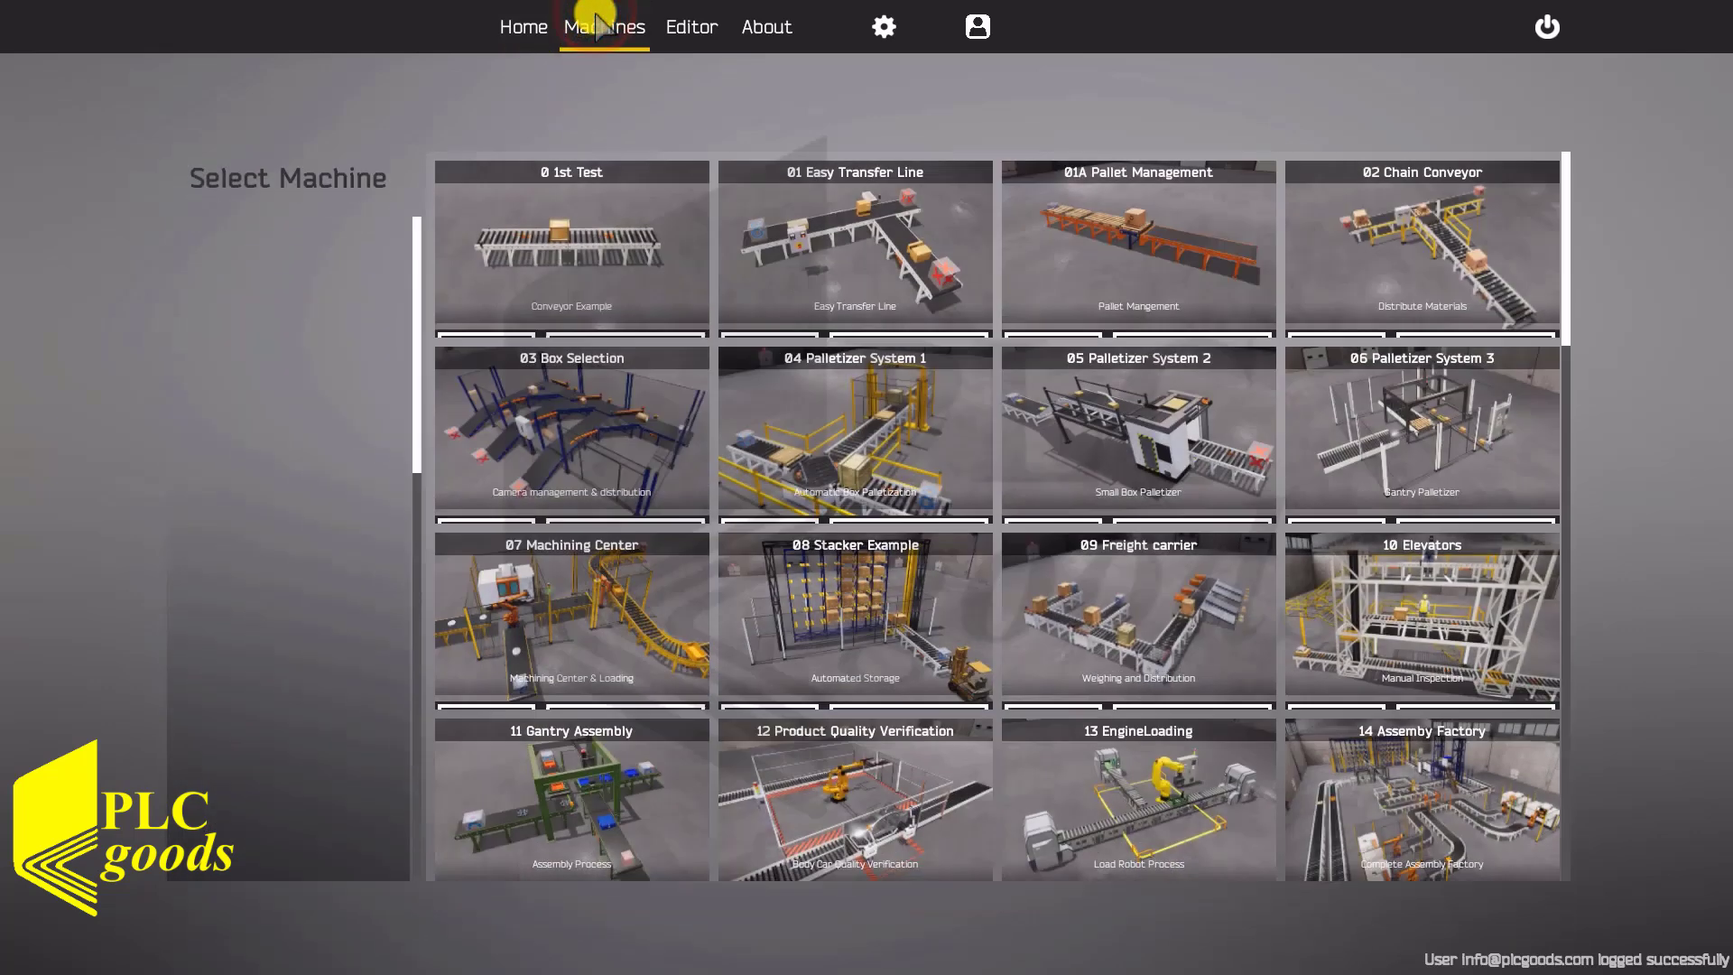
click(1143, 226)
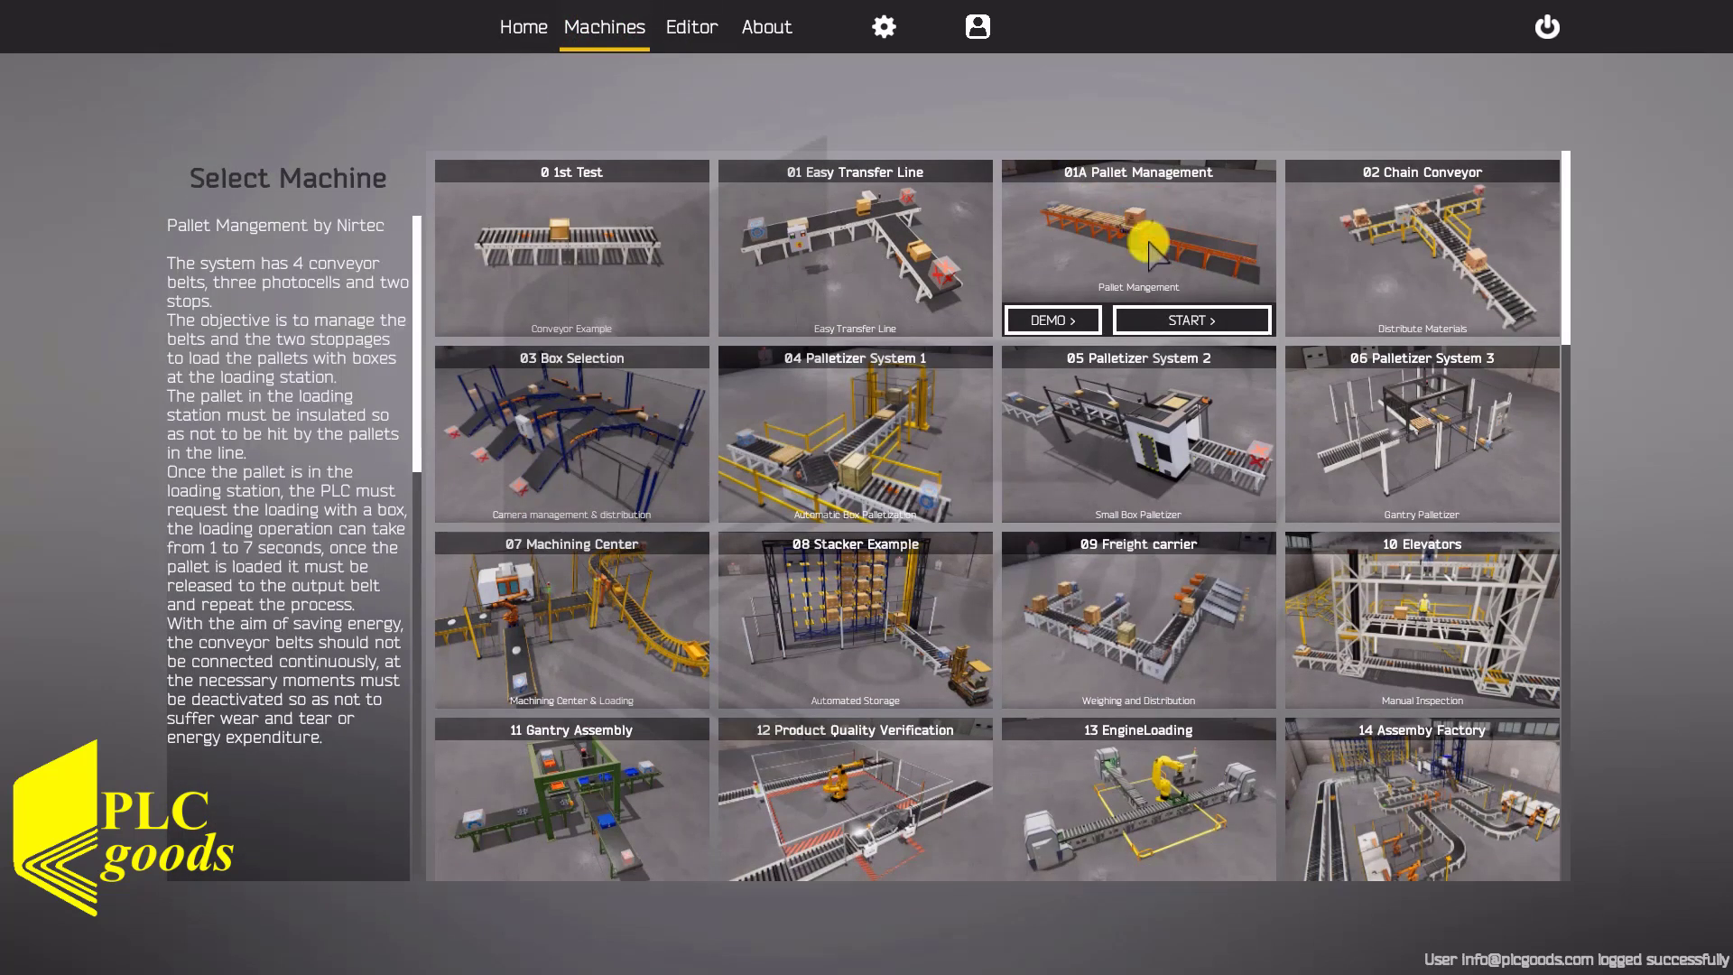
click(1164, 323)
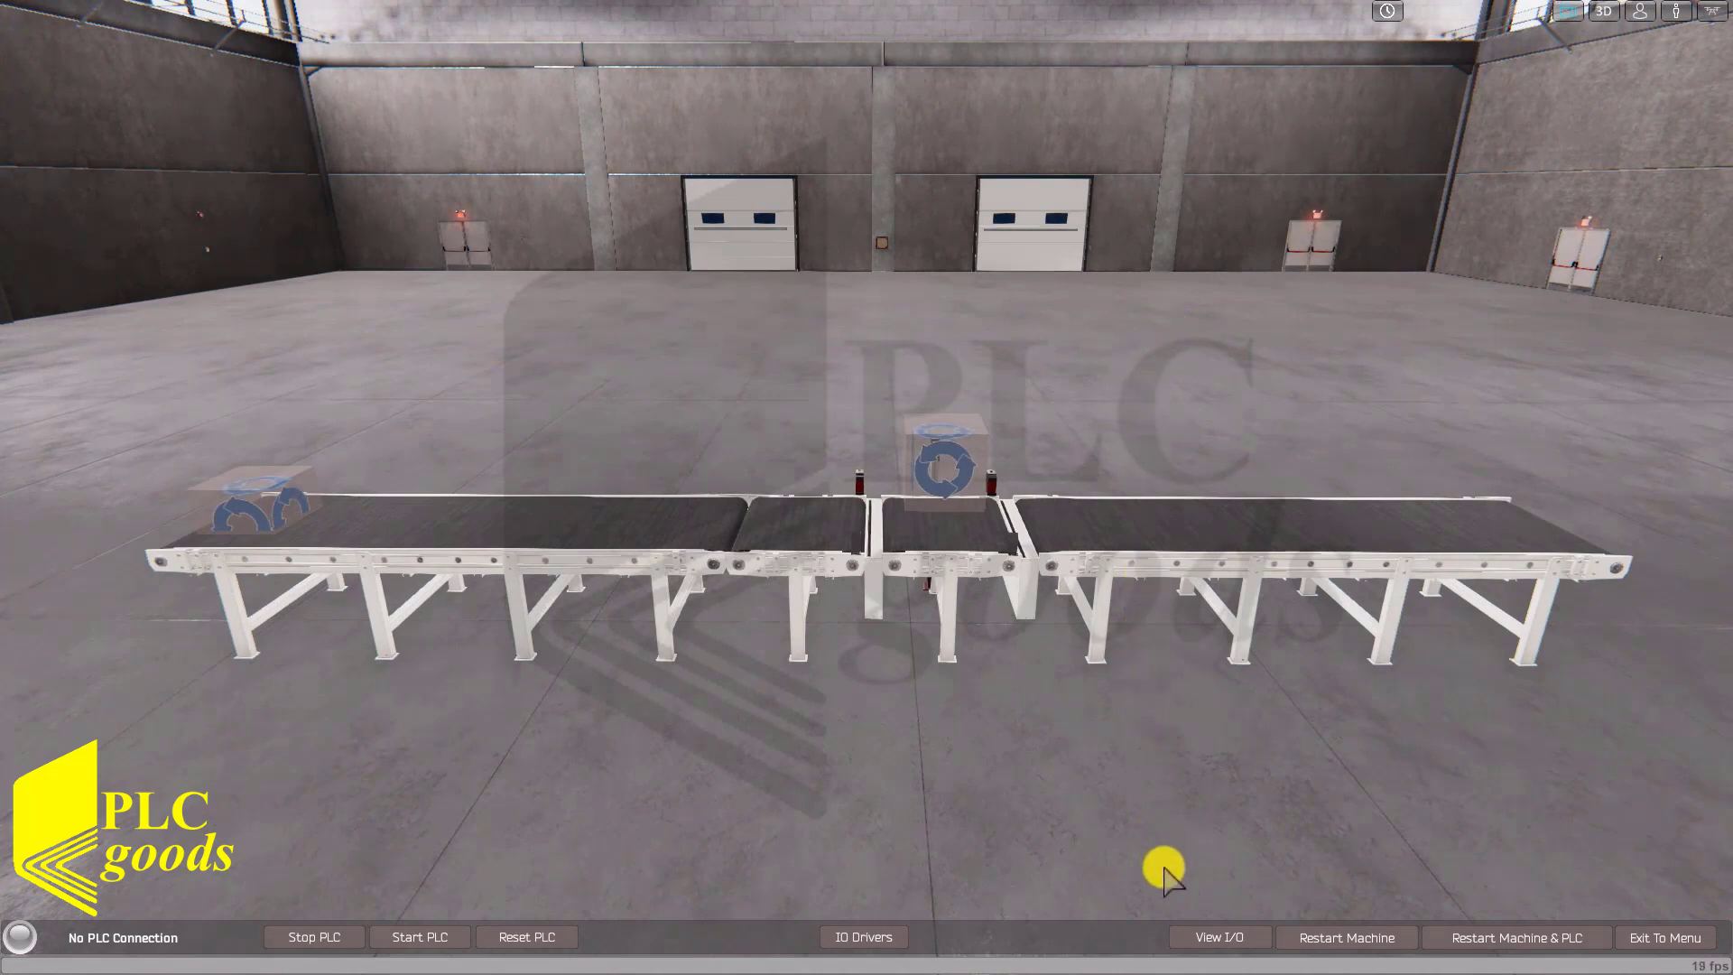
click(1182, 935)
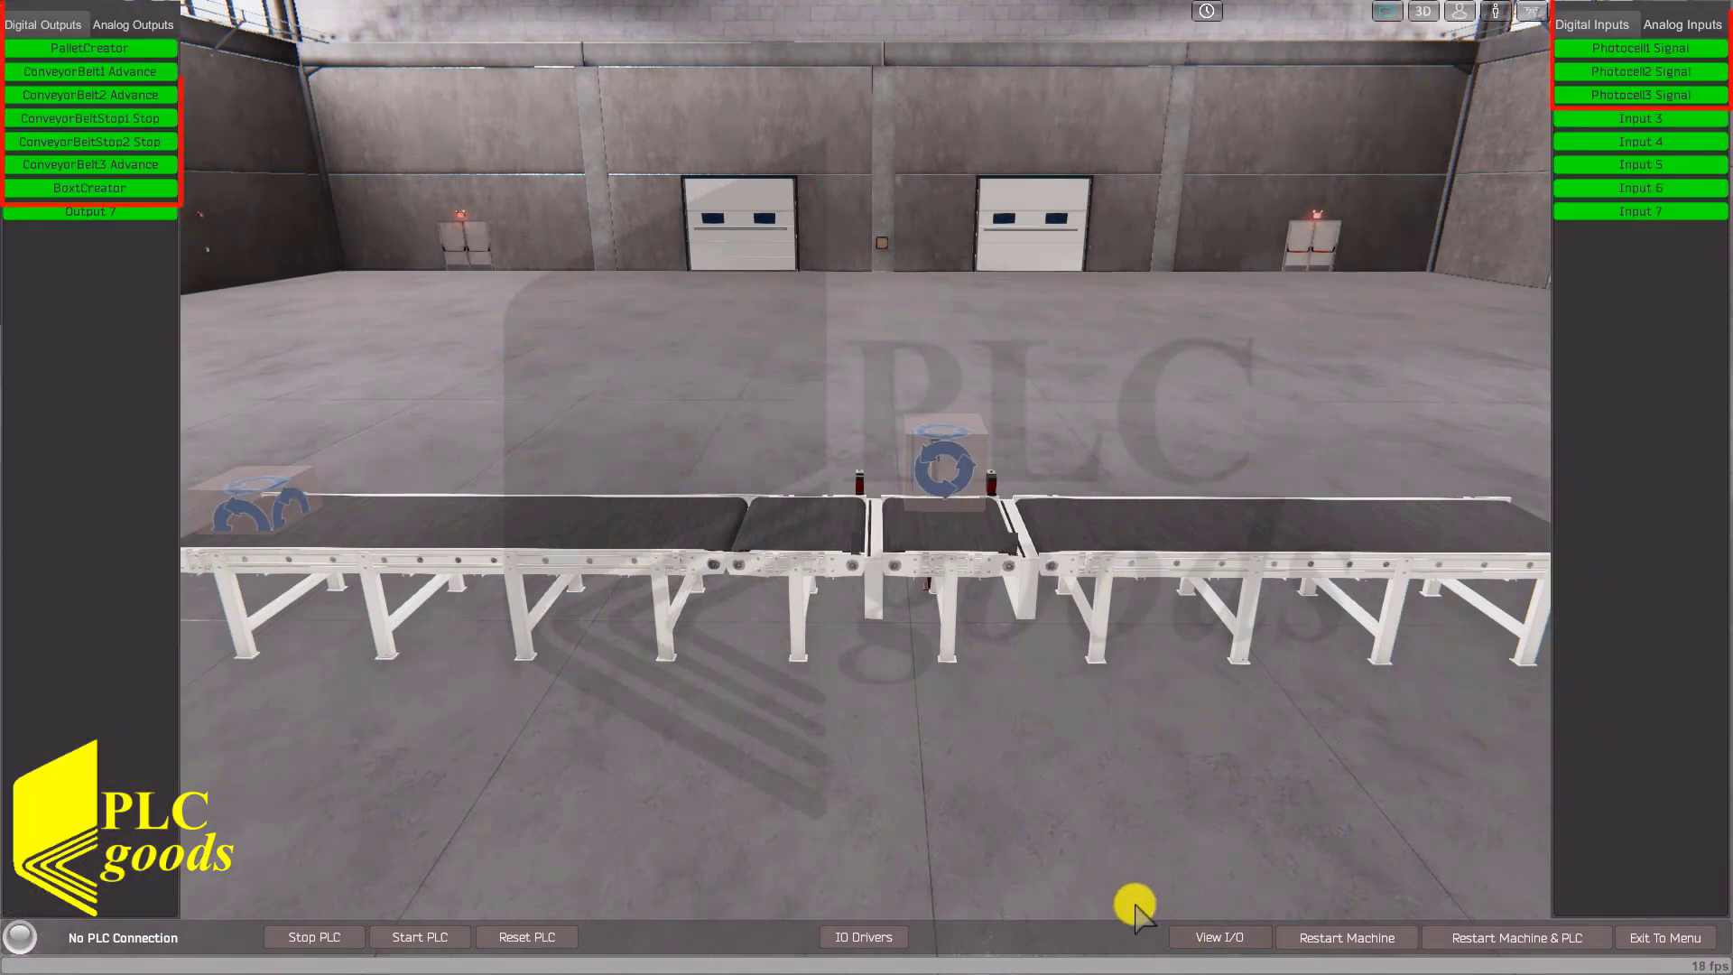
Test the PalletCreator, ConveyorBelt1 Advance and ConveyorBelt2 Advance outputs by switching each one on and off.
click(90, 52)
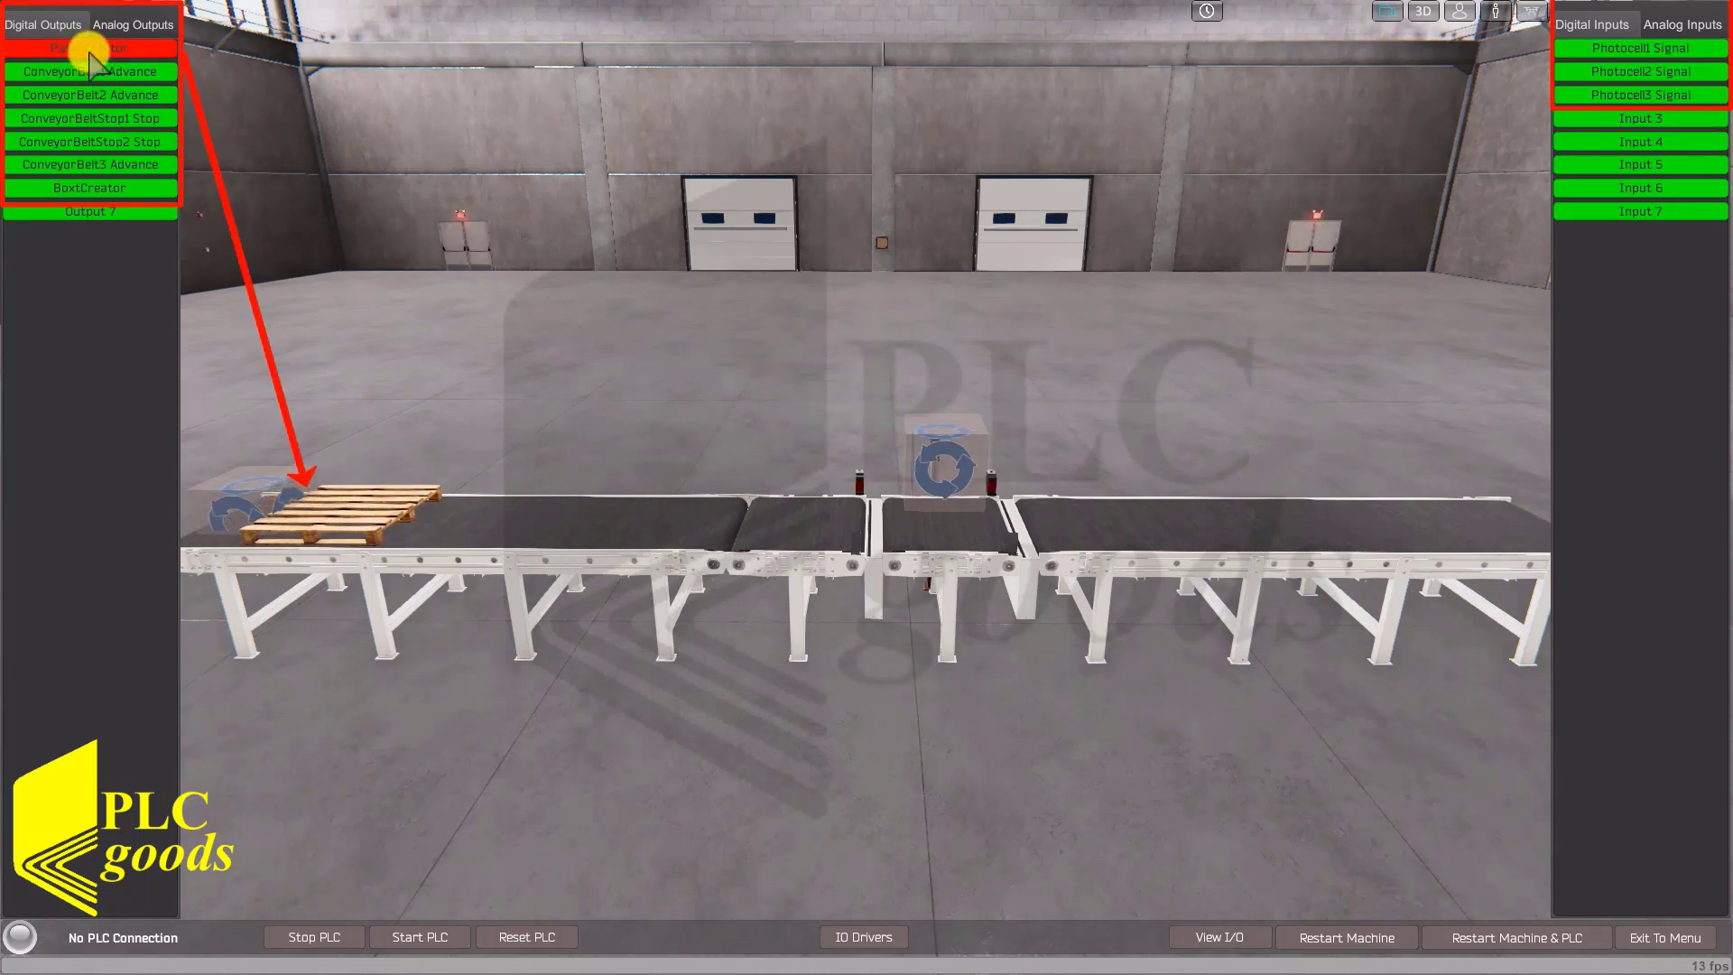
click(90, 51)
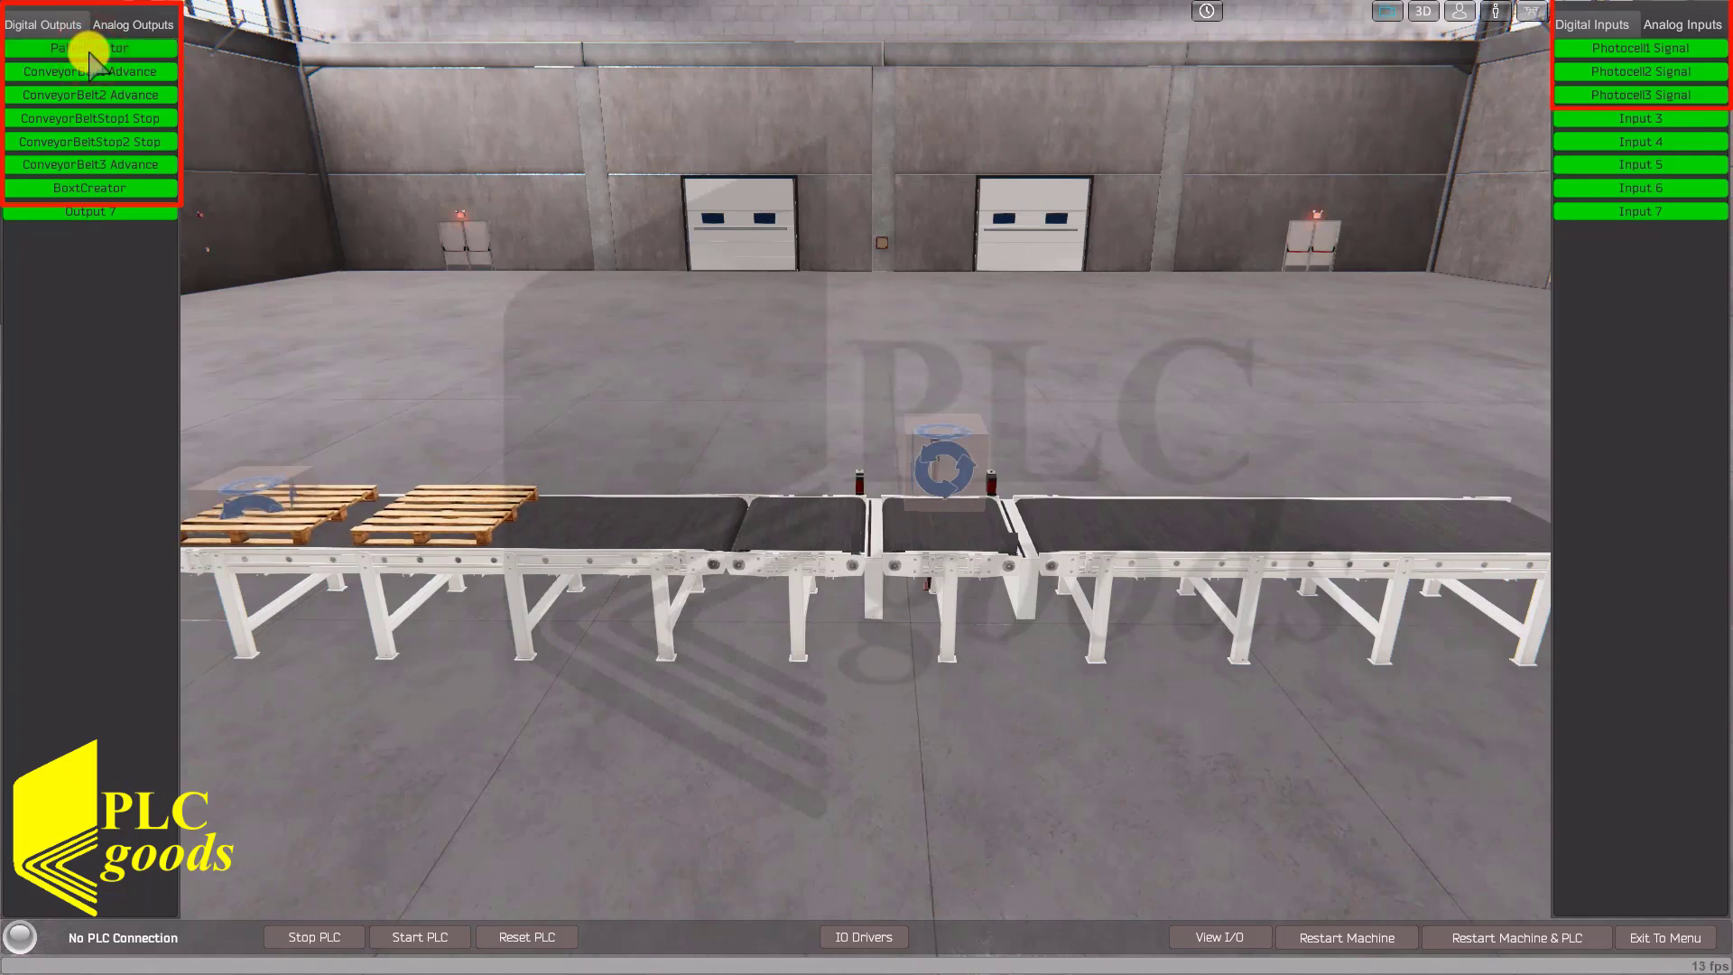
click(84, 72)
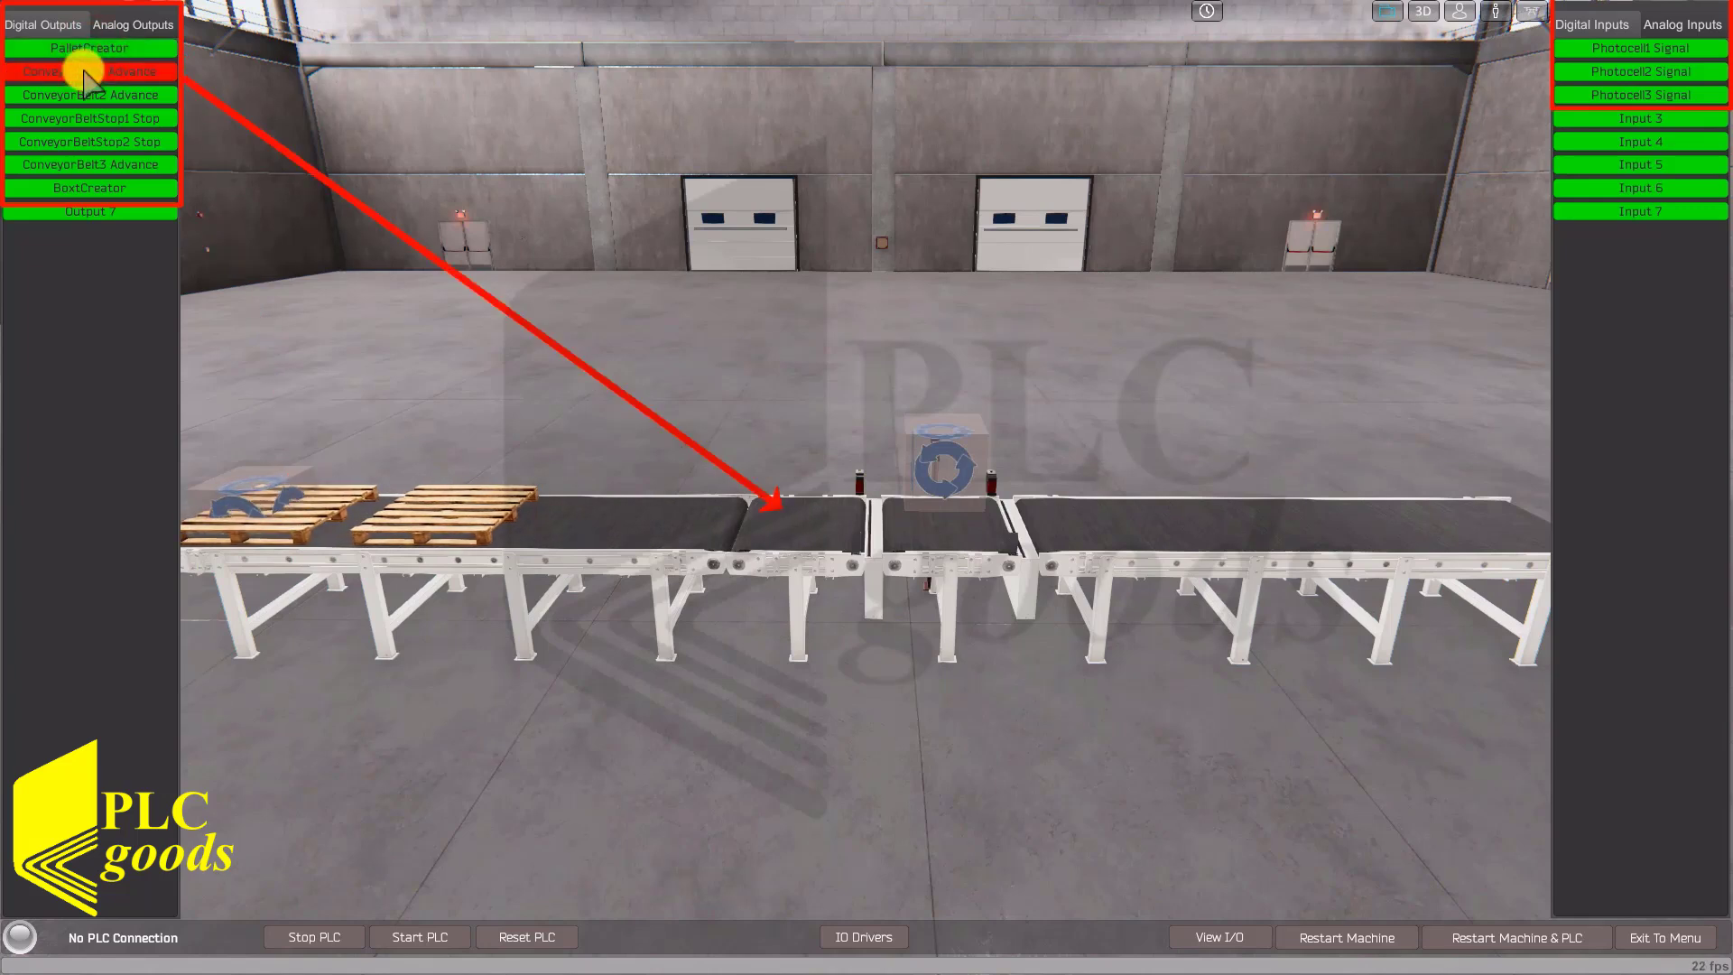
click(84, 72)
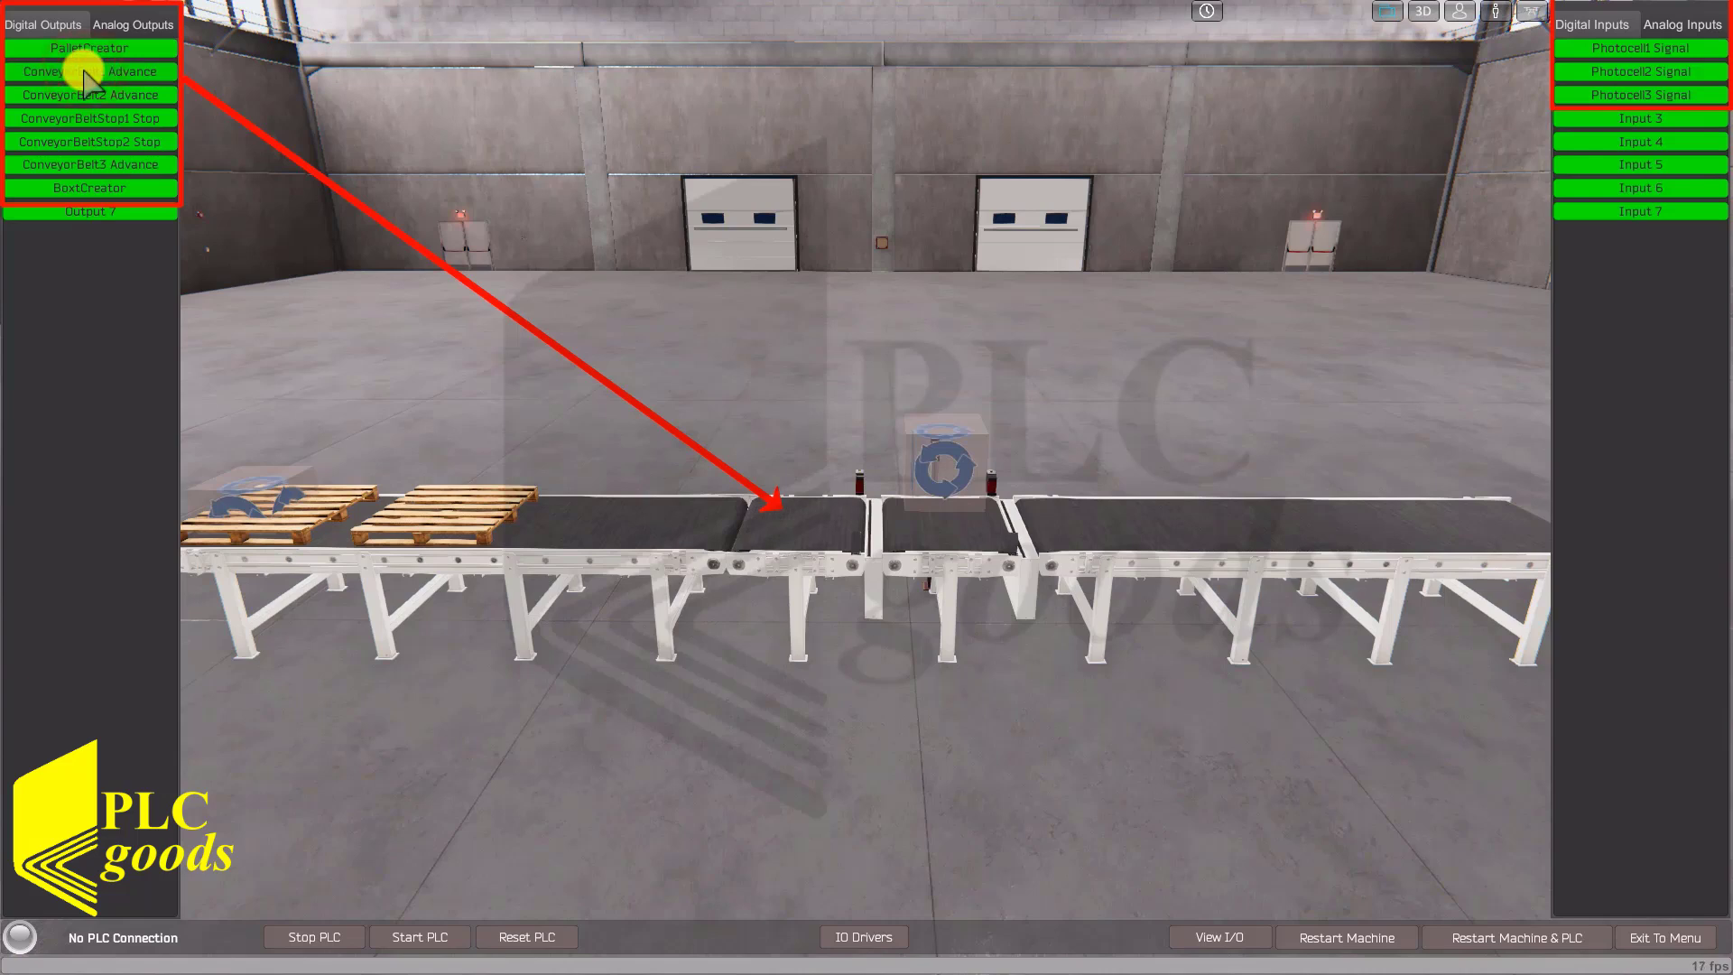
click(84, 96)
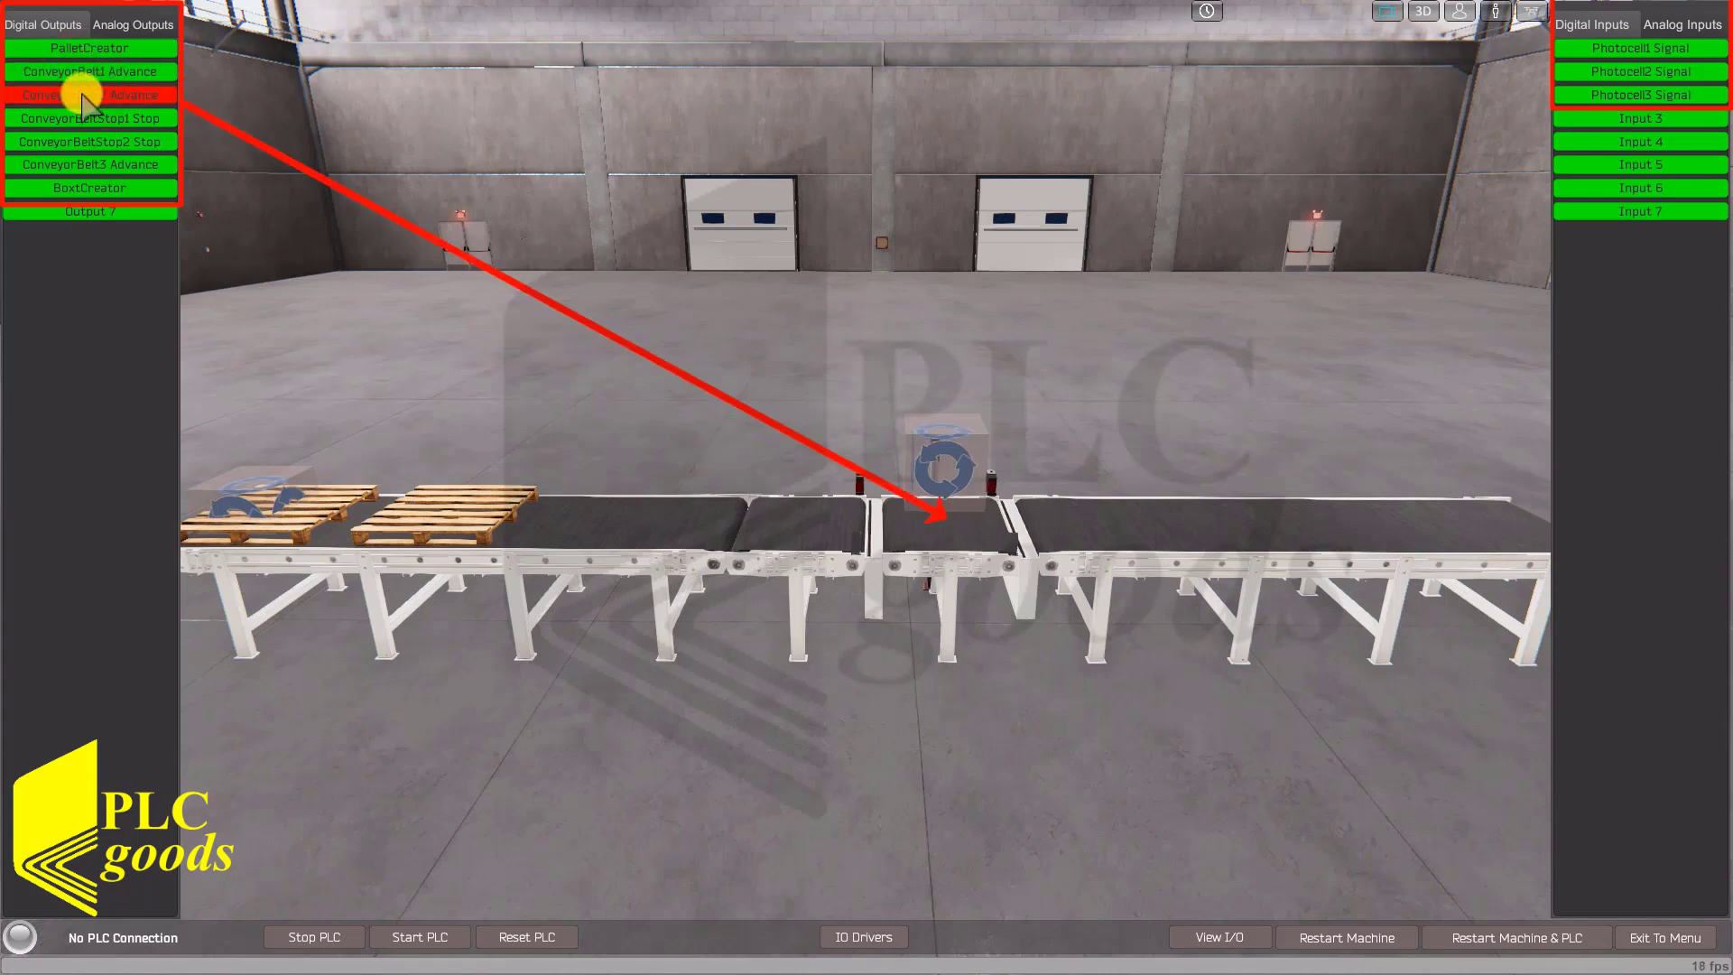
click(84, 96)
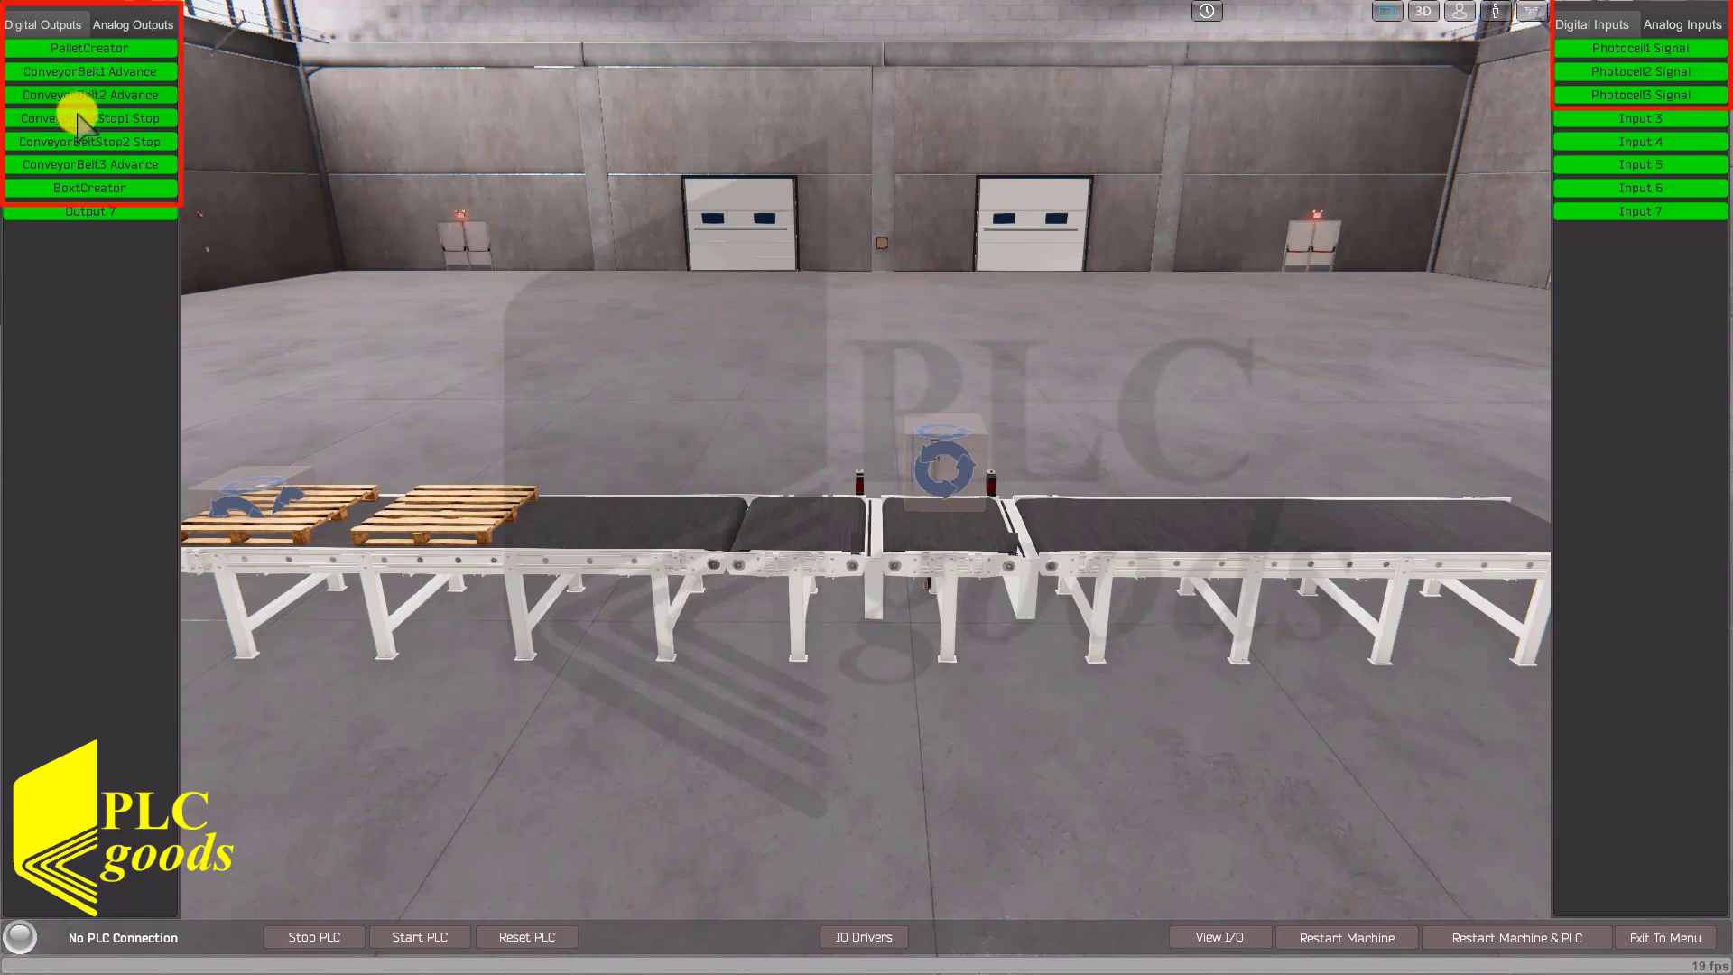
Test the ConveyorBeltStop1 Stop and ConveyorBeltStop2 Stop outputs on and off while viewing the stoppers from an angled camera.
click(83, 119)
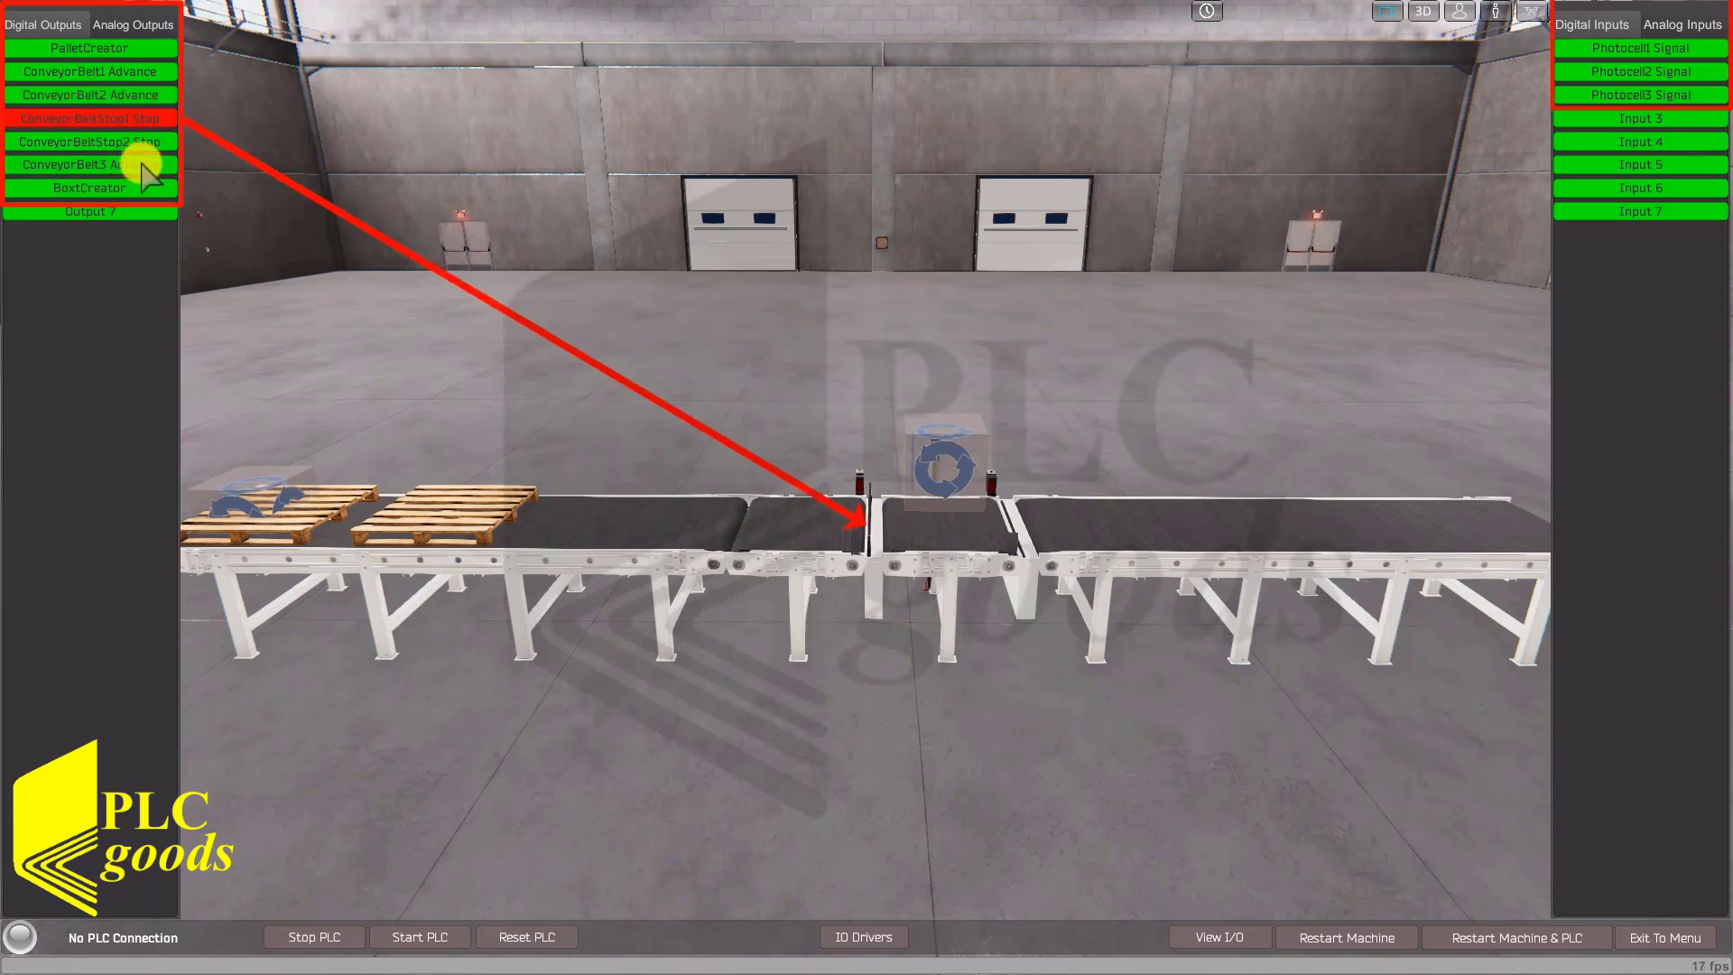
key(2)
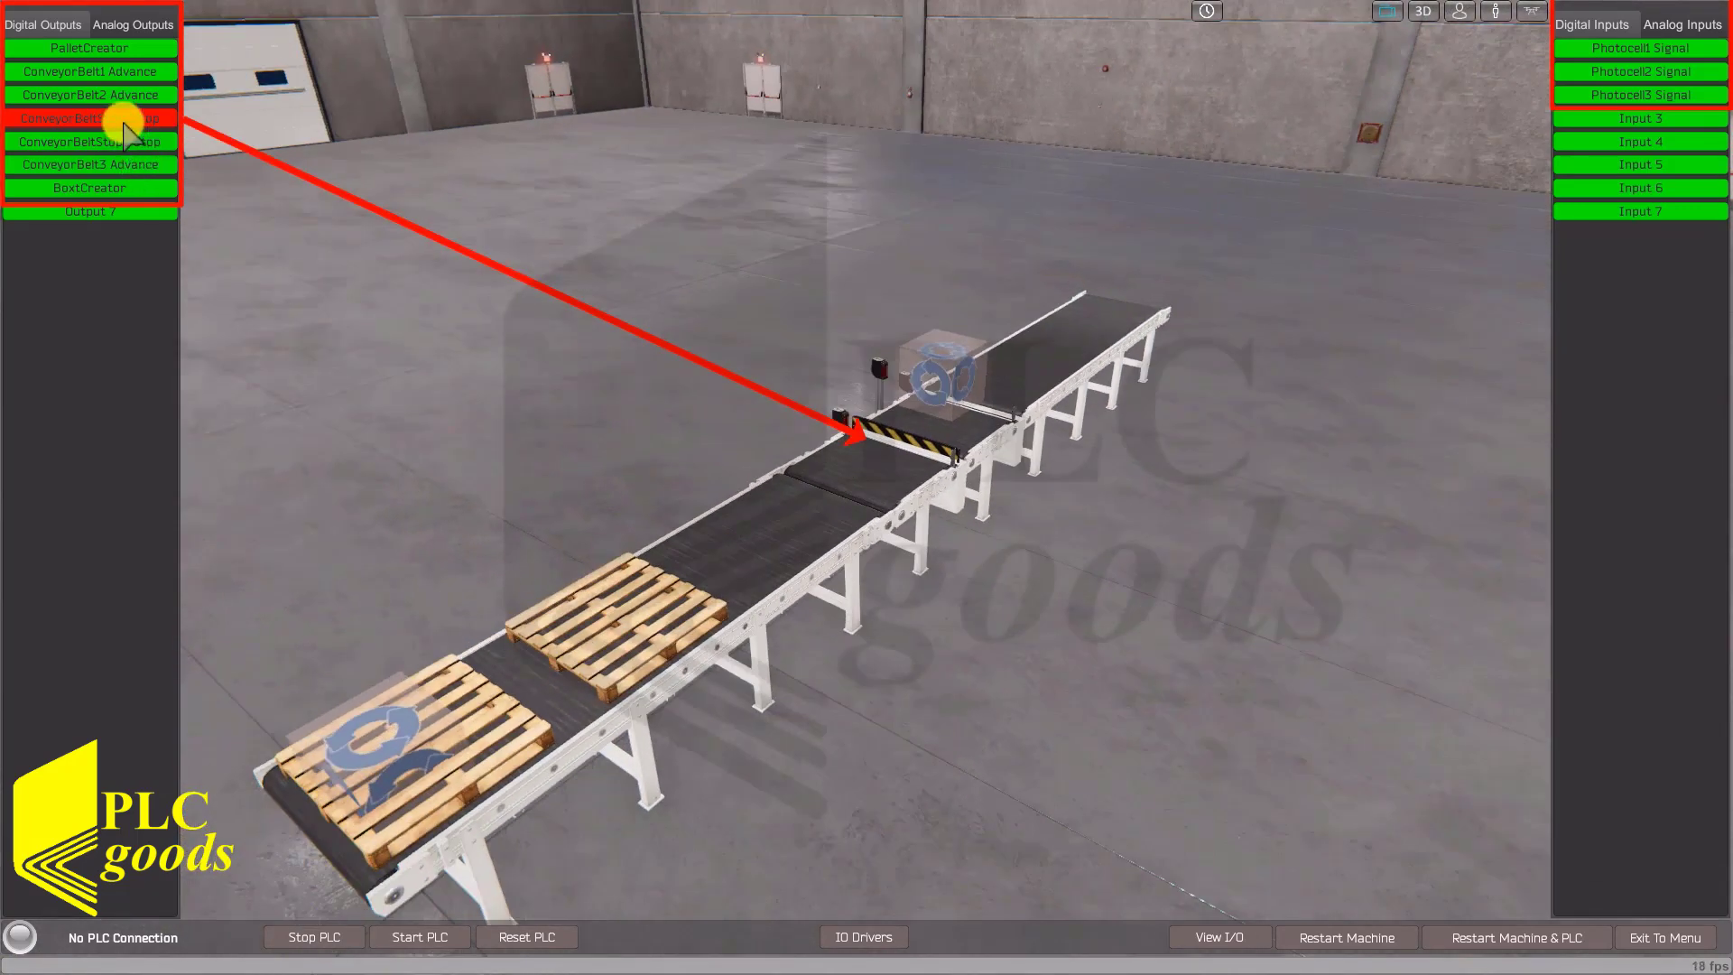
click(117, 122)
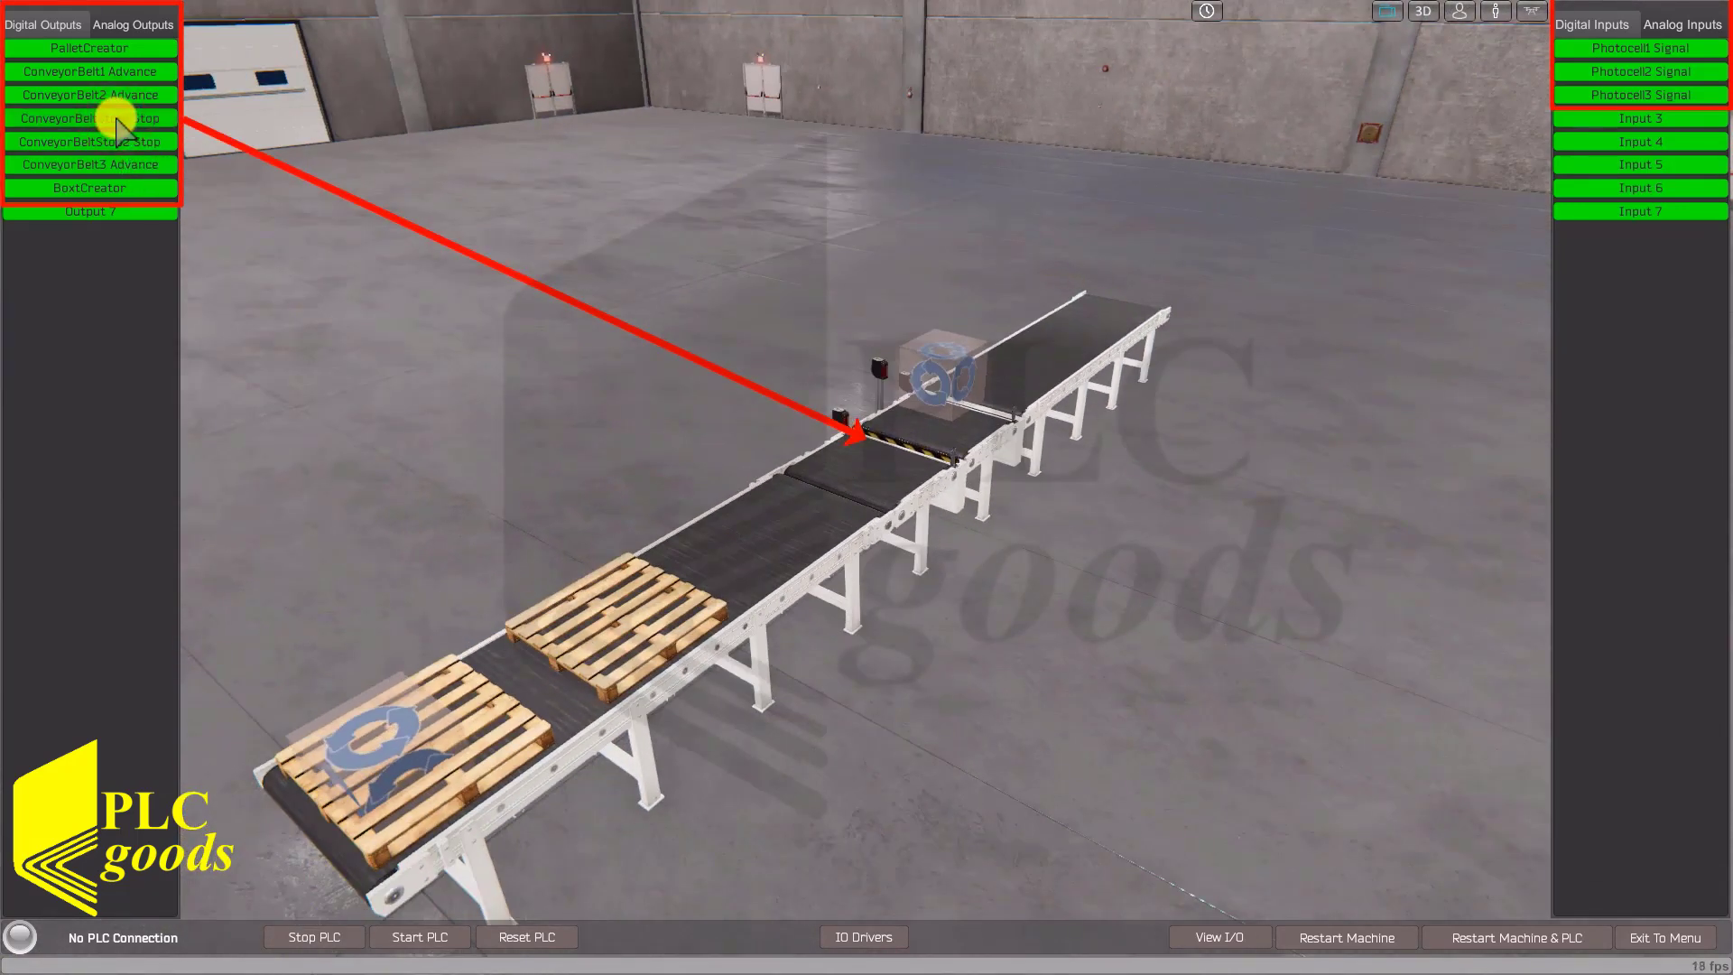
click(118, 123)
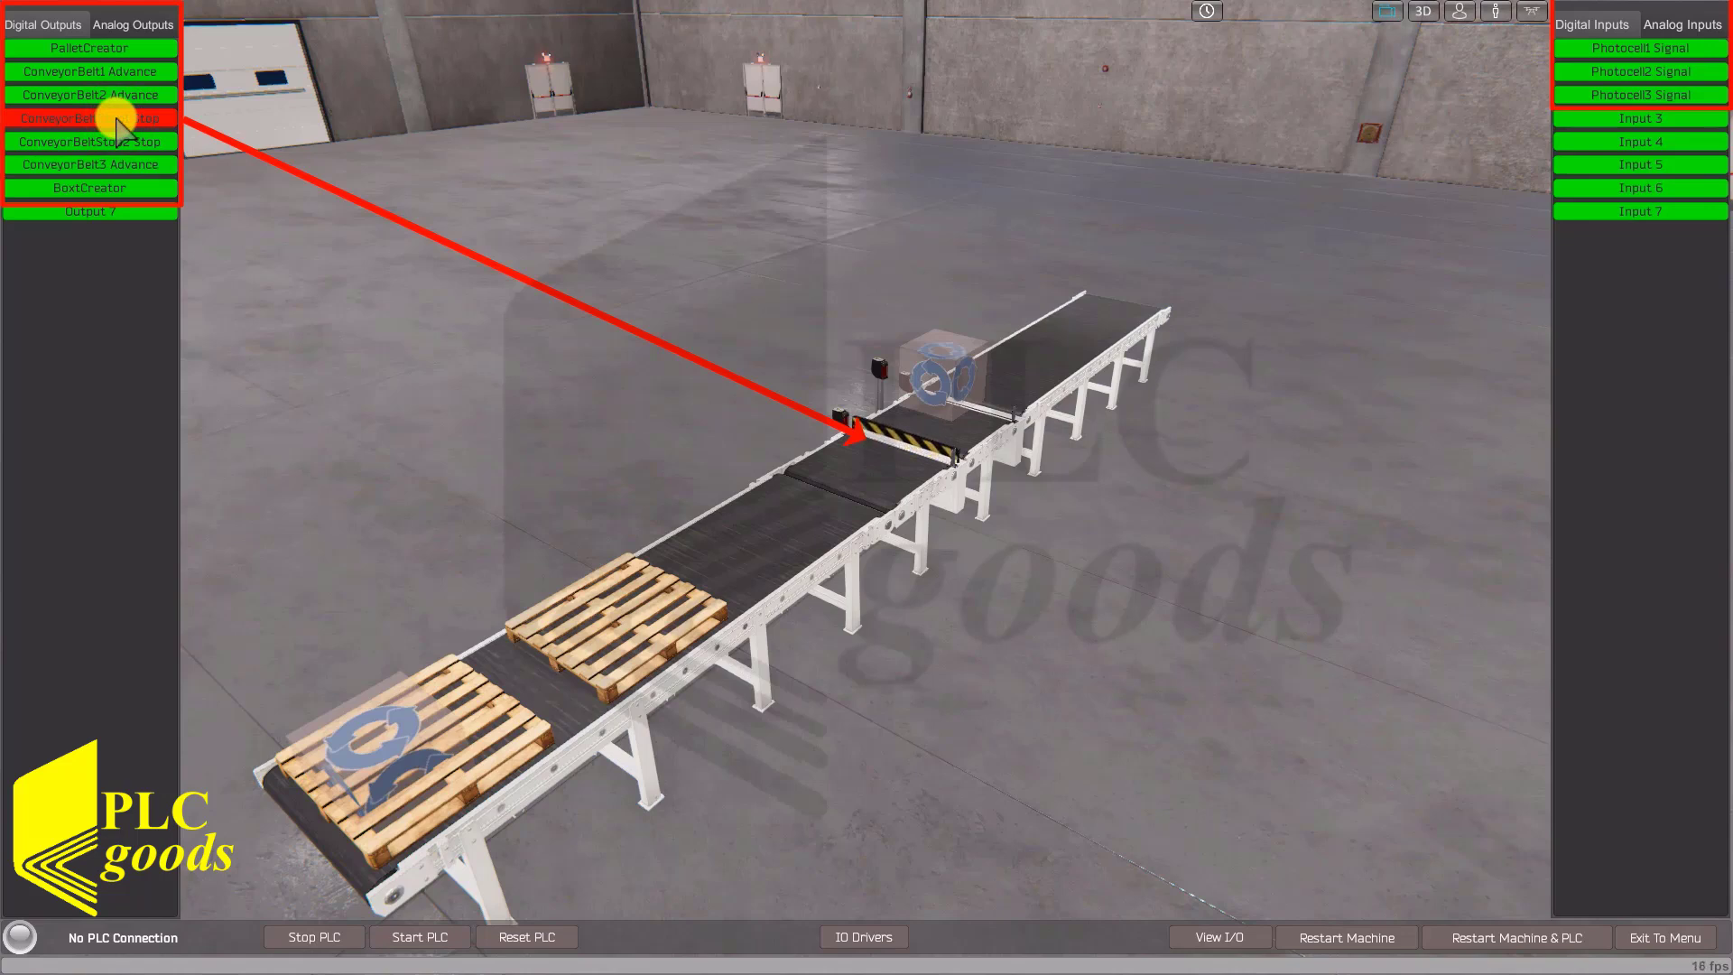
click(117, 120)
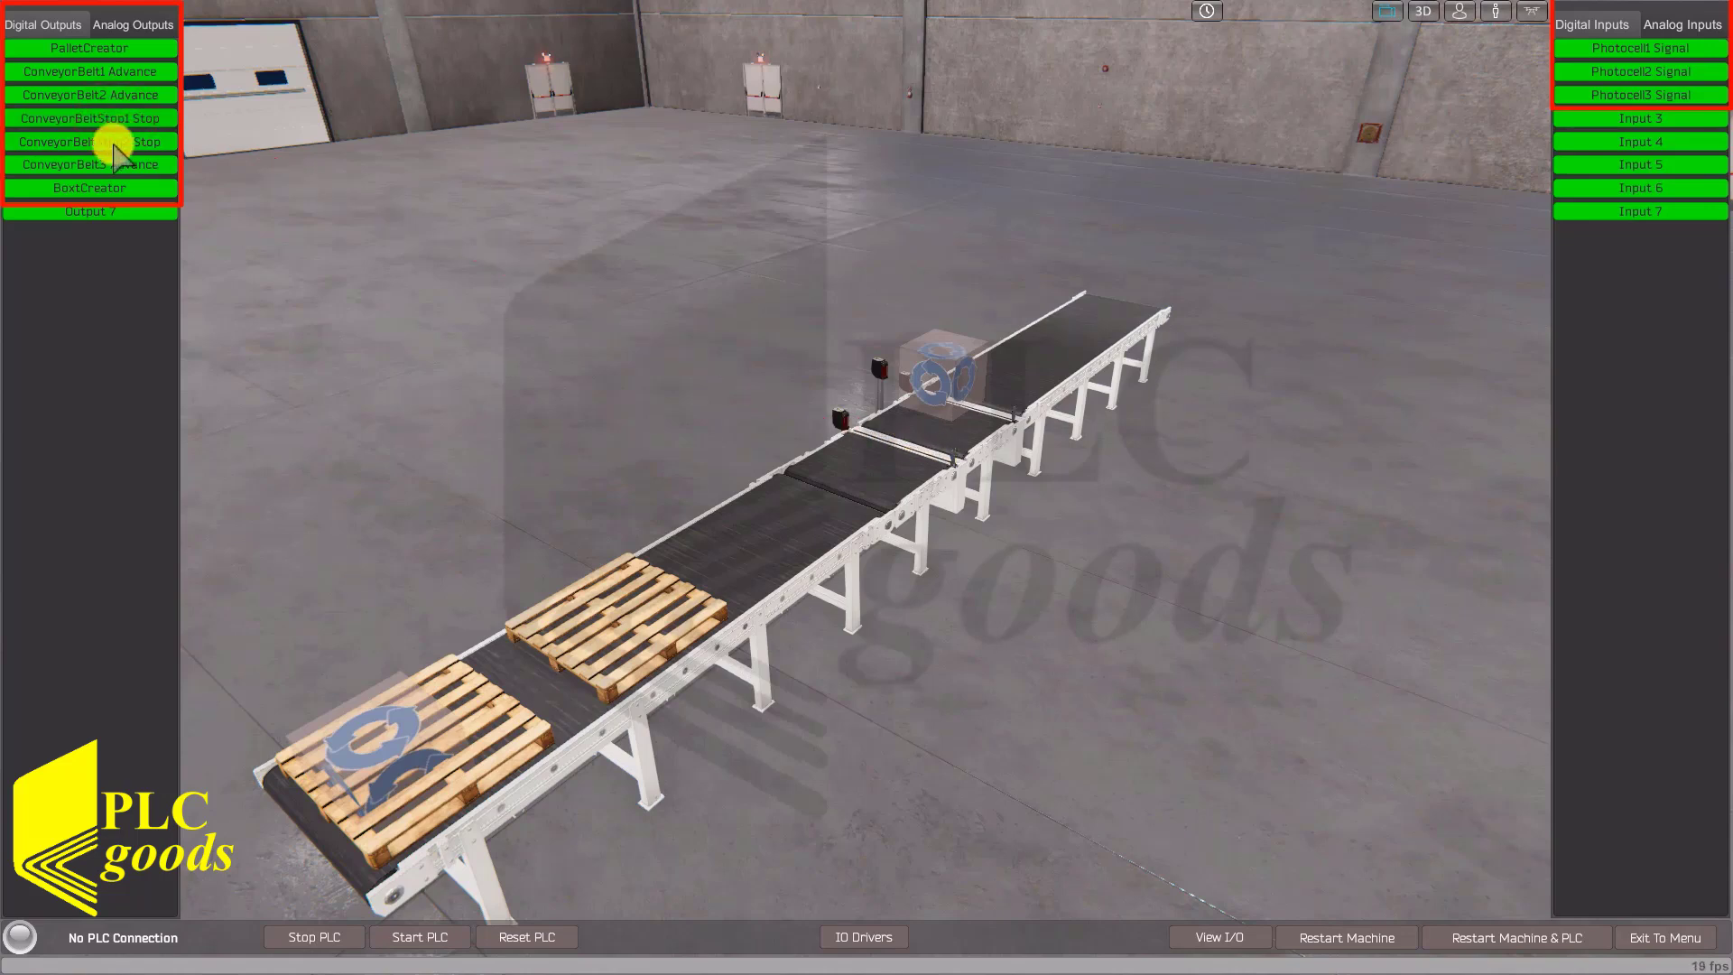
click(114, 143)
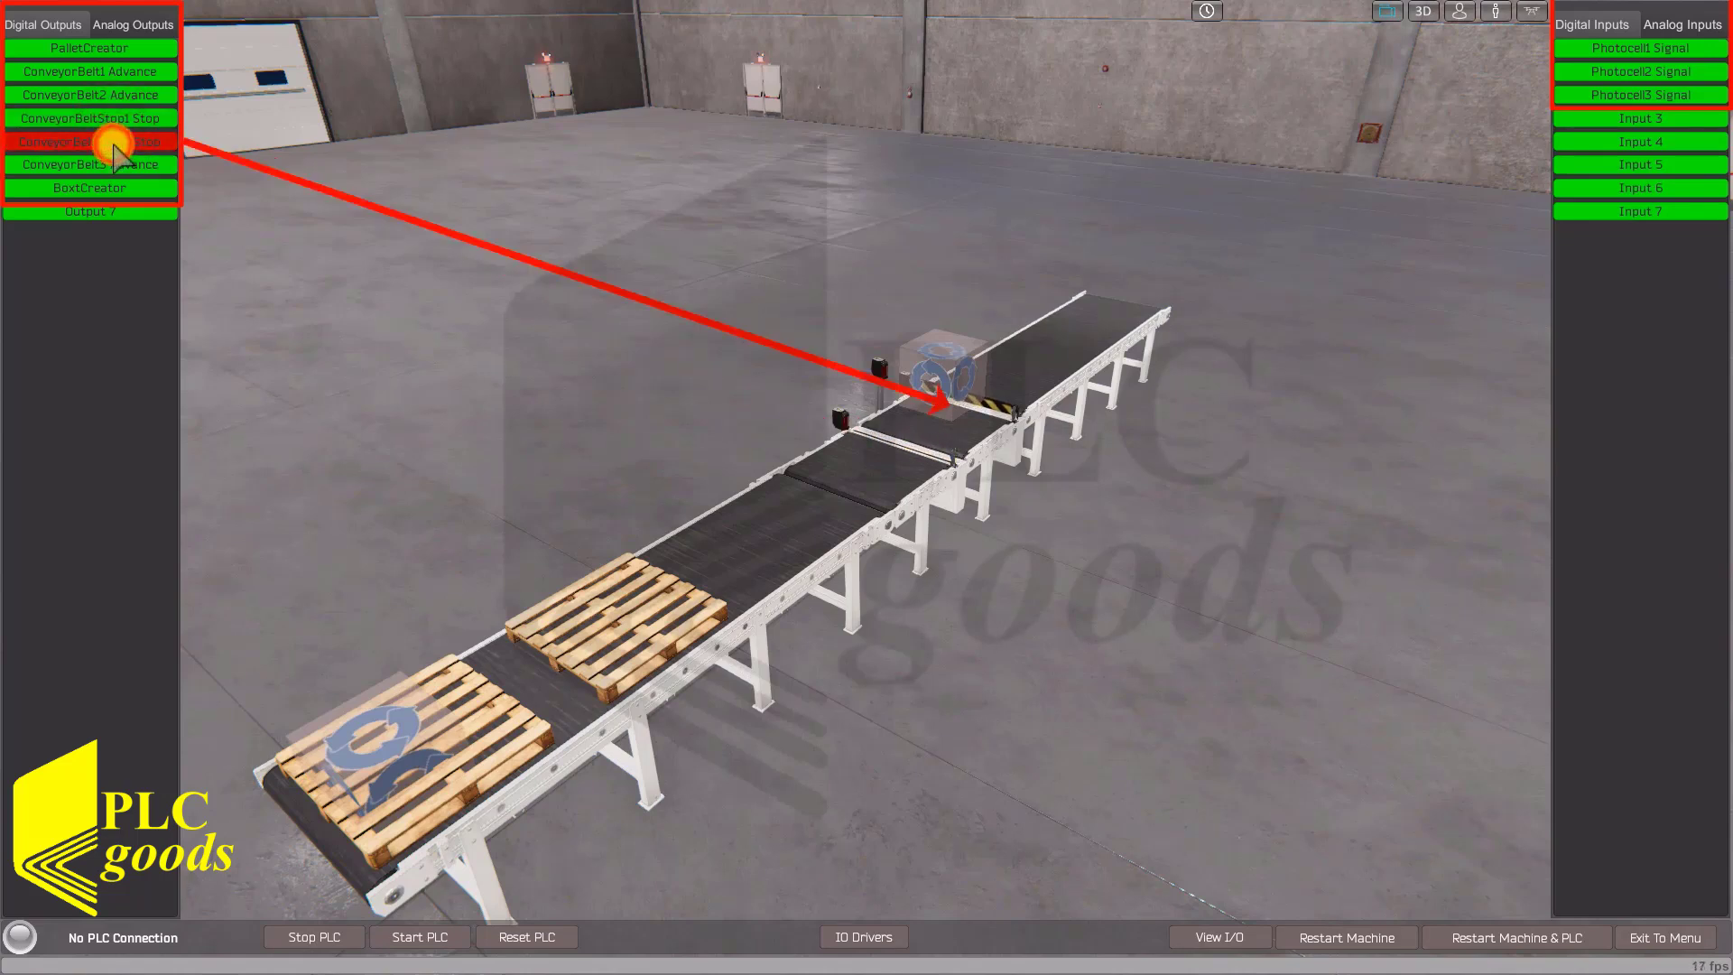
click(115, 143)
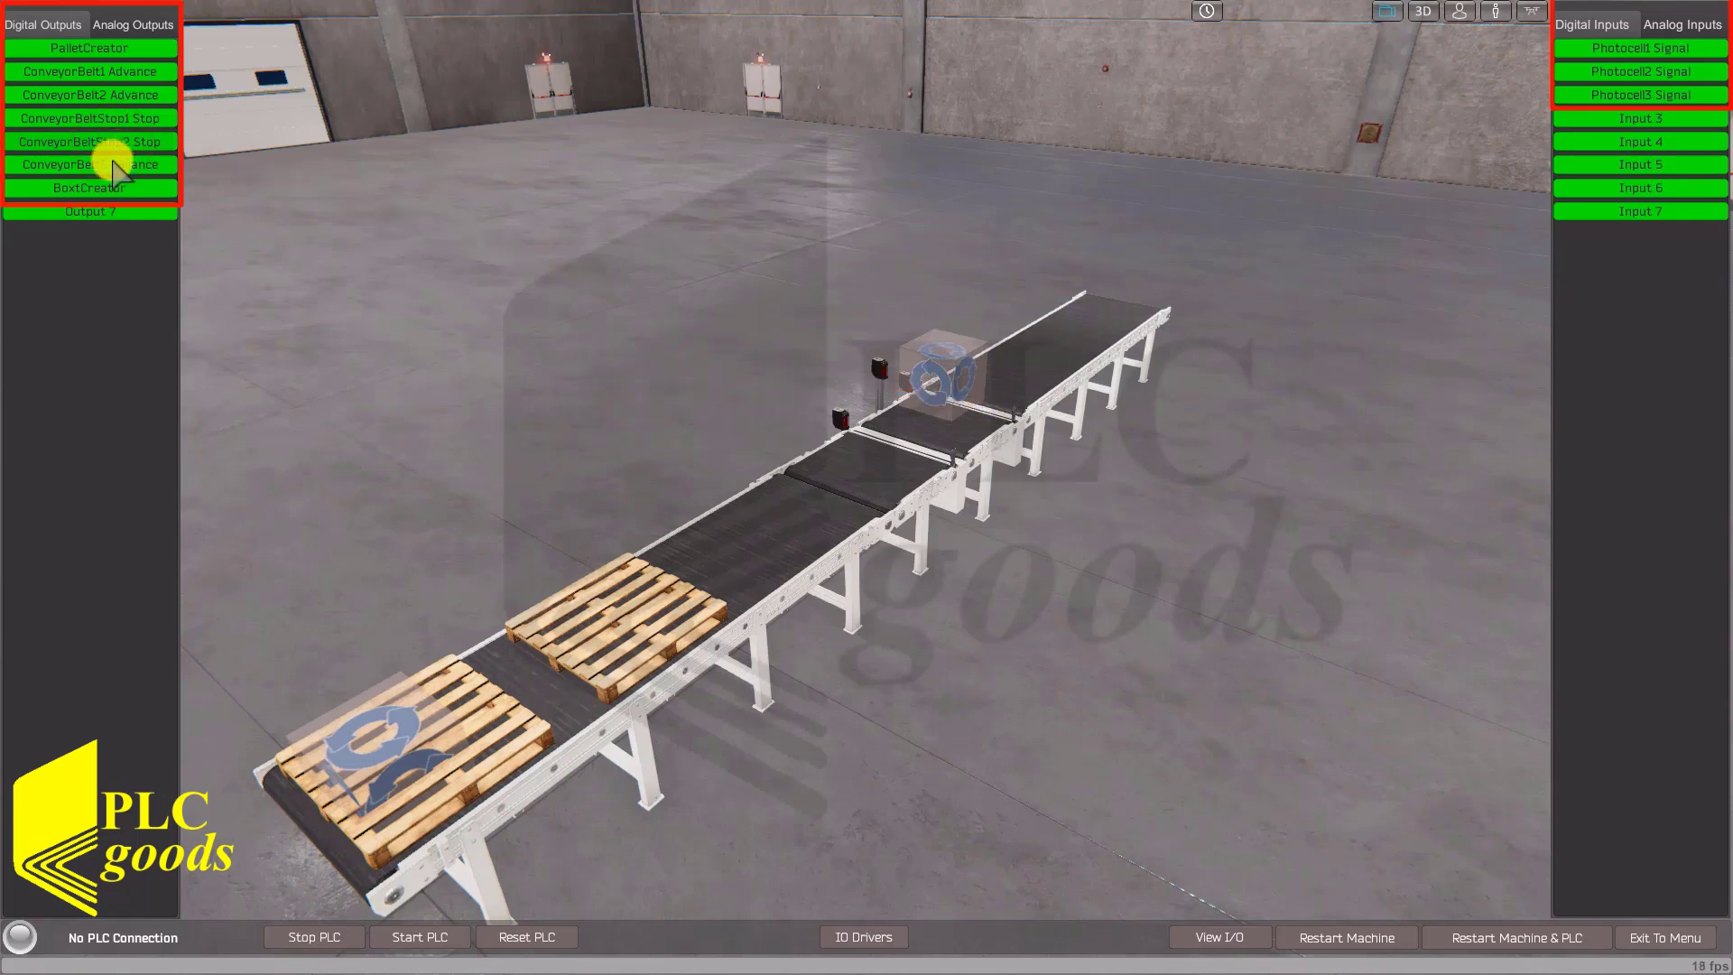
Switch ConveyorBelt3 Advance on and off, then create a box with BoxtCreator and shift it in front of photocell 3.
click(113, 165)
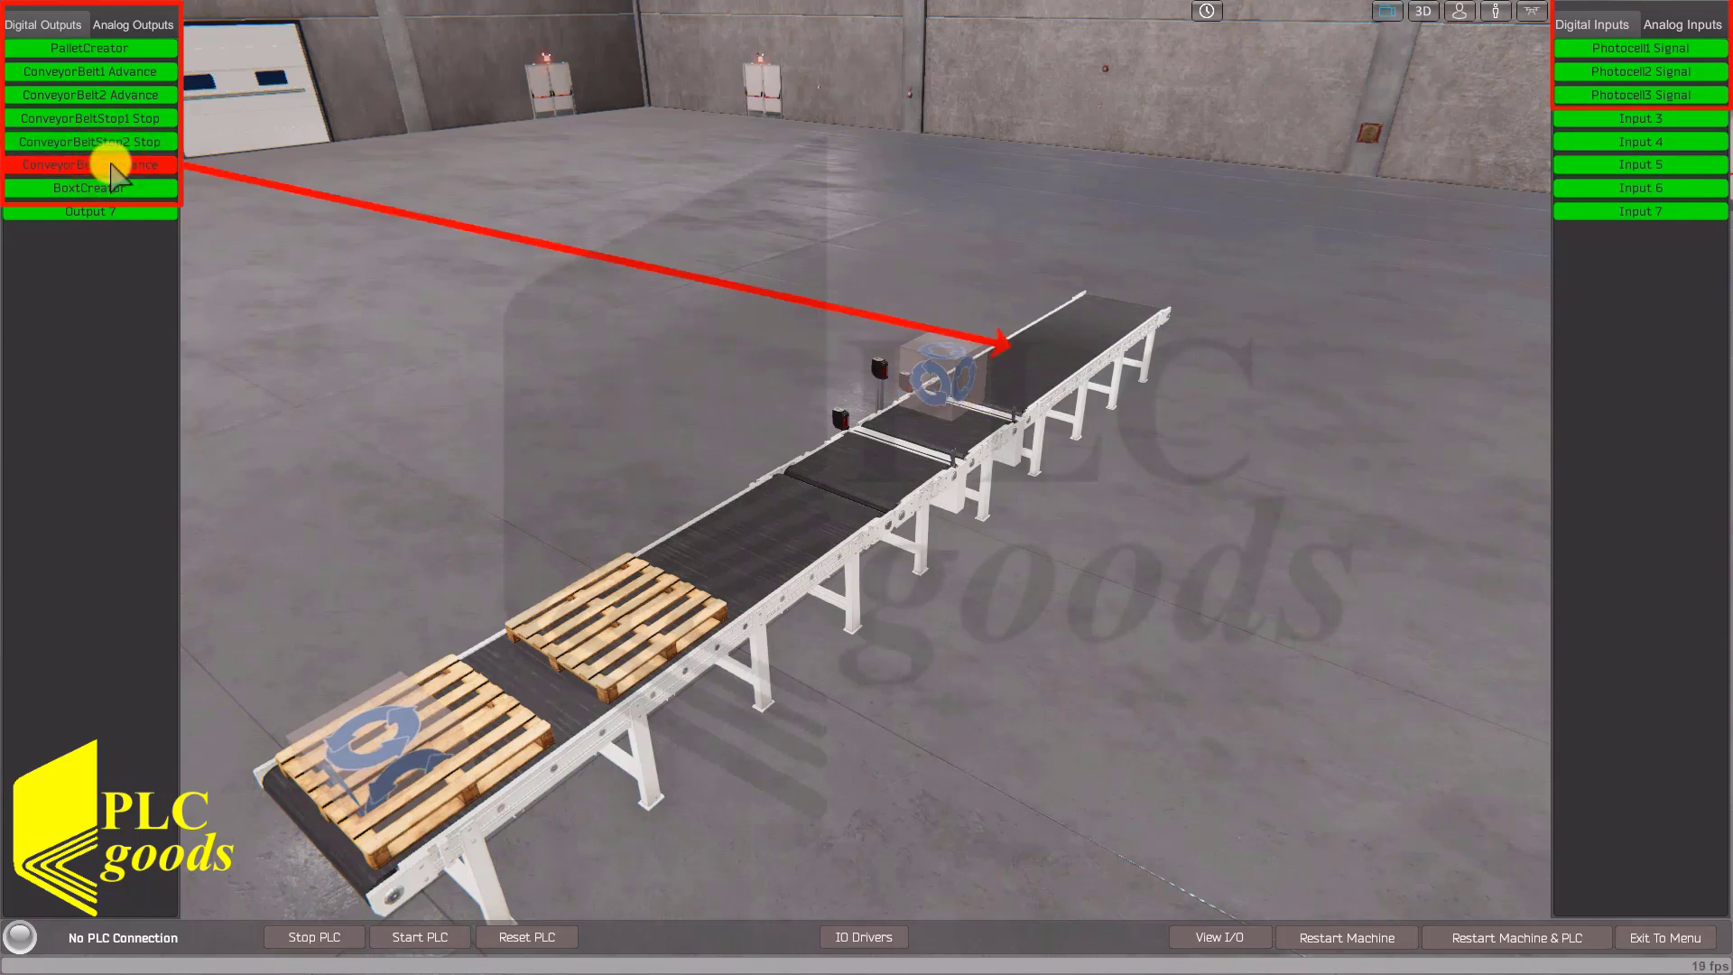
click(123, 164)
click(110, 189)
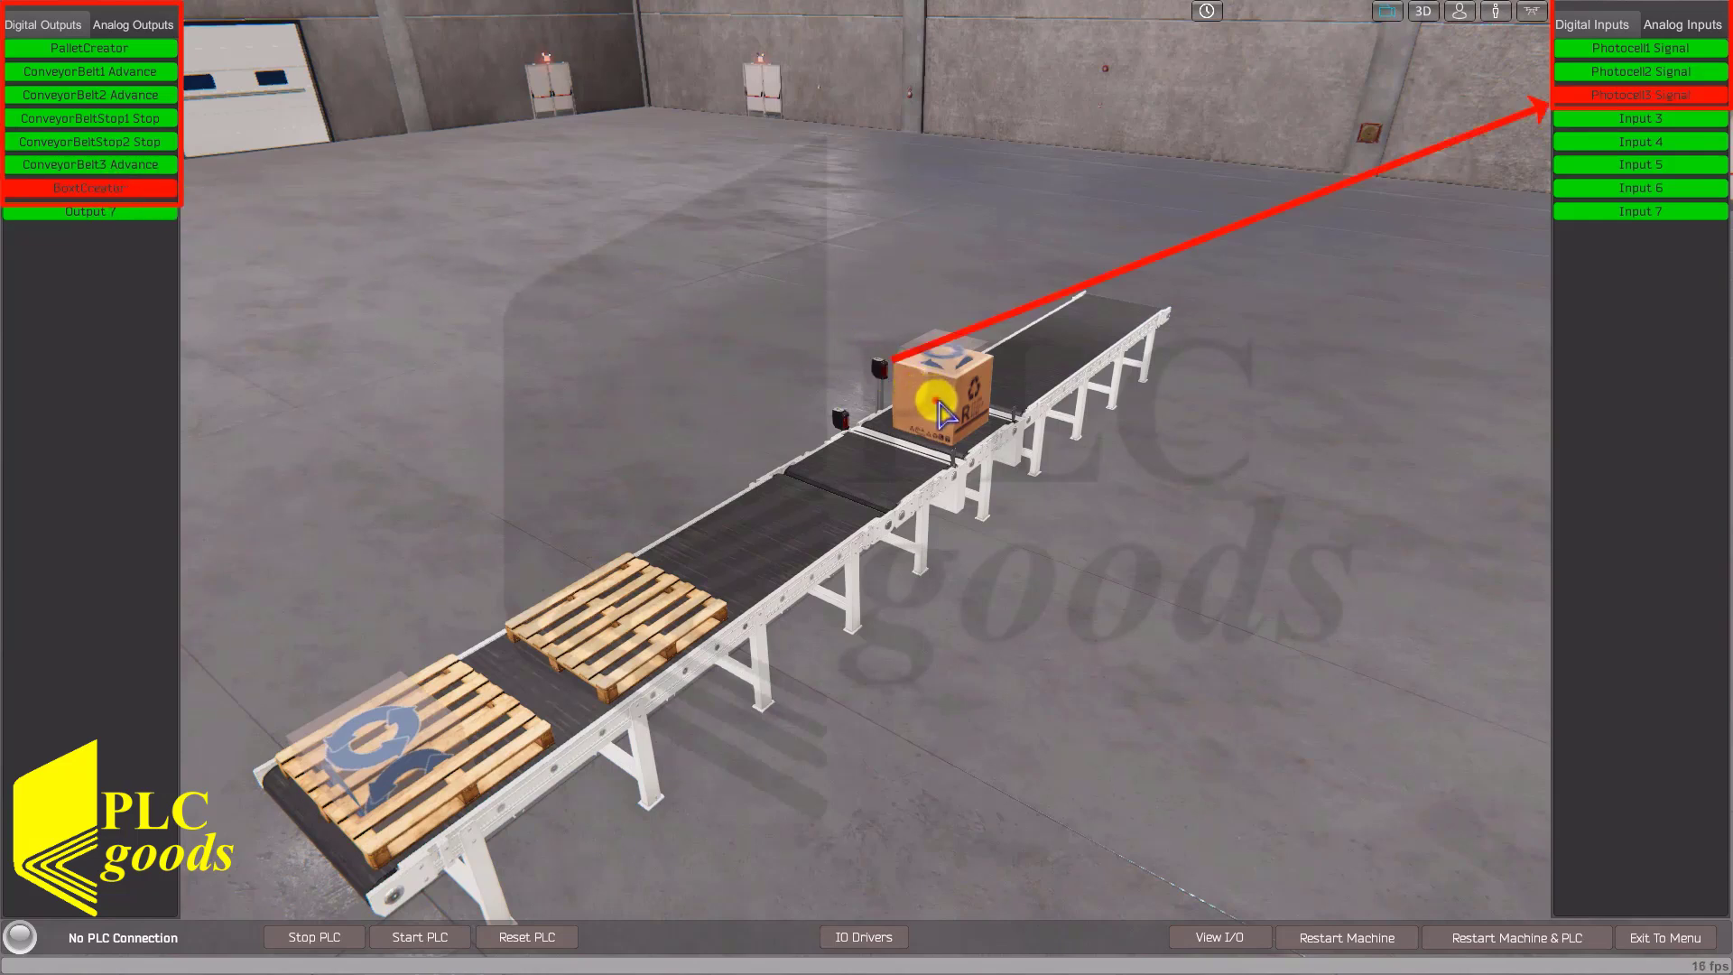
mouse_move(951, 411)
mouse_down()
mouse_move(970, 390)
mouse_move(938, 409)
mouse_up()
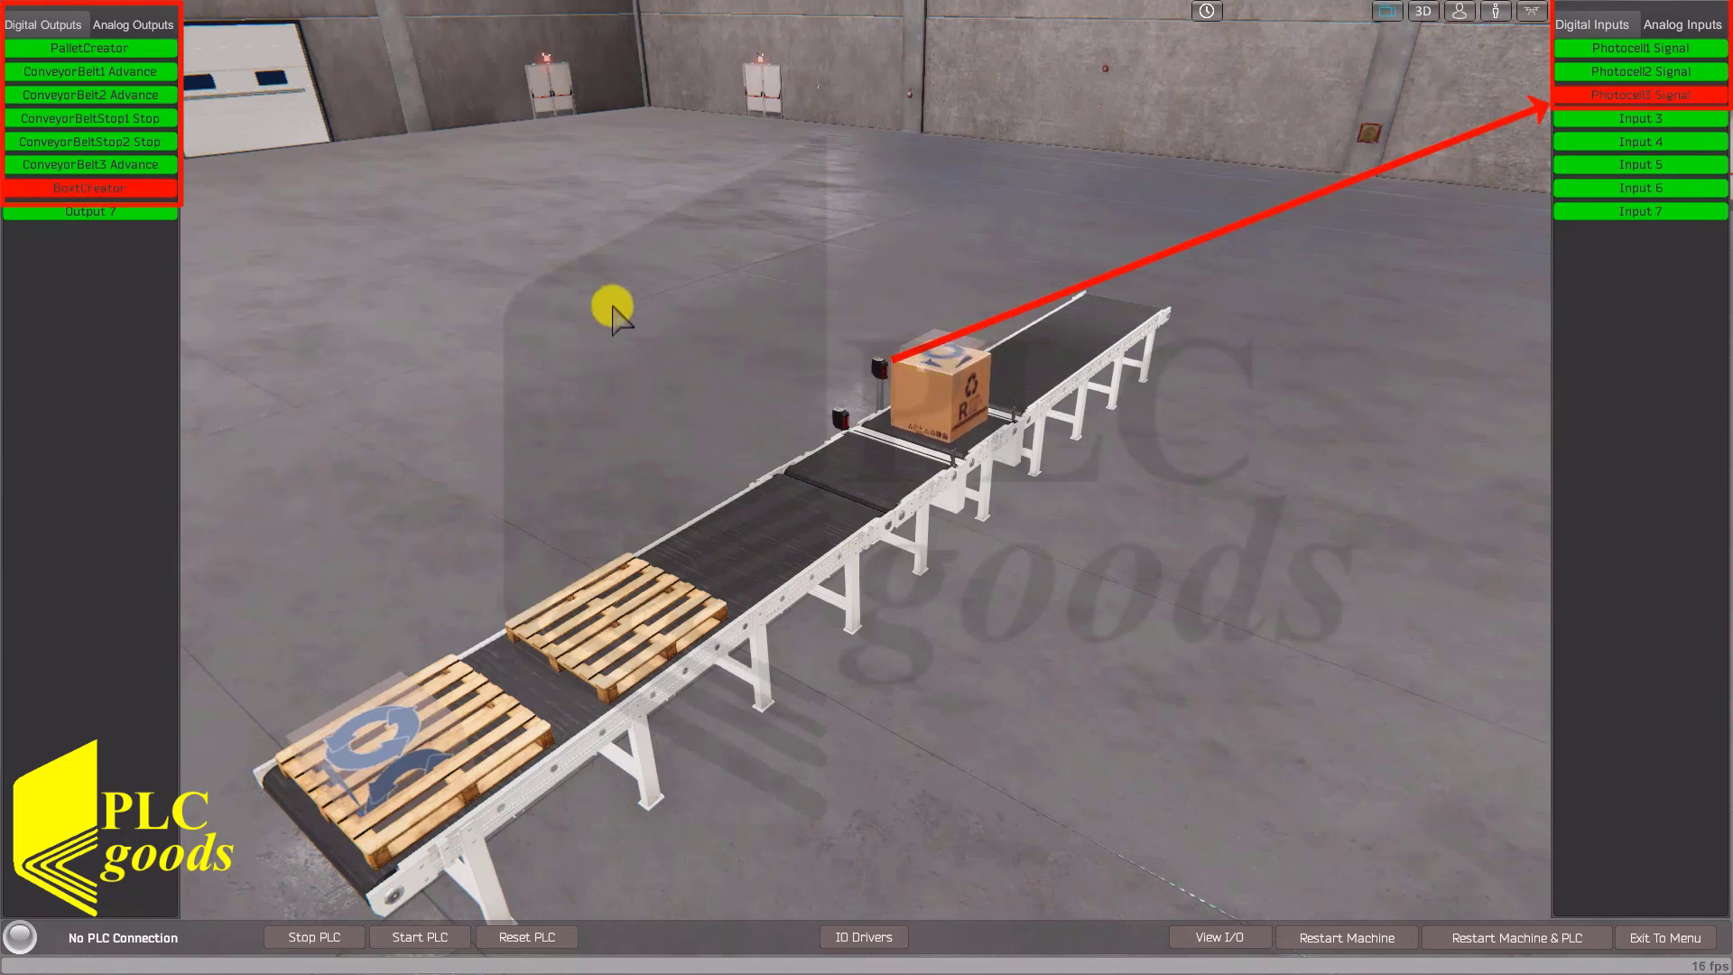
Run ConveyorBelt3 and ConveyorBelt2 Advance to carry the box off the line, then switch off all active outputs.
click(83, 164)
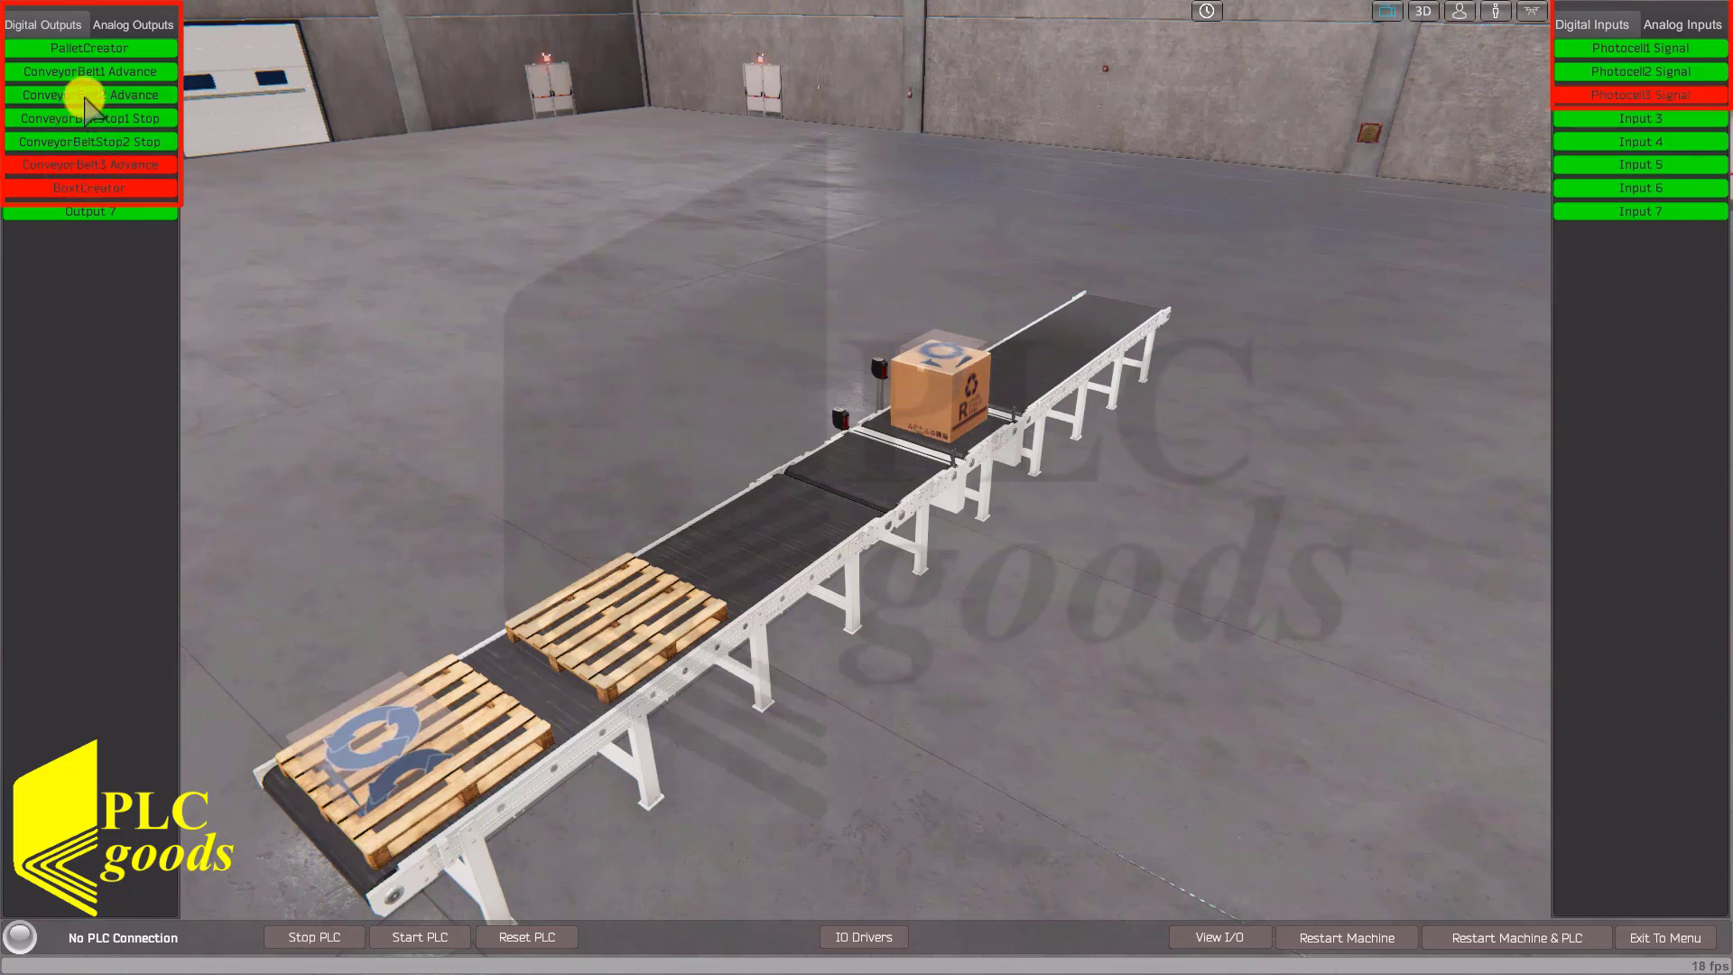
click(84, 96)
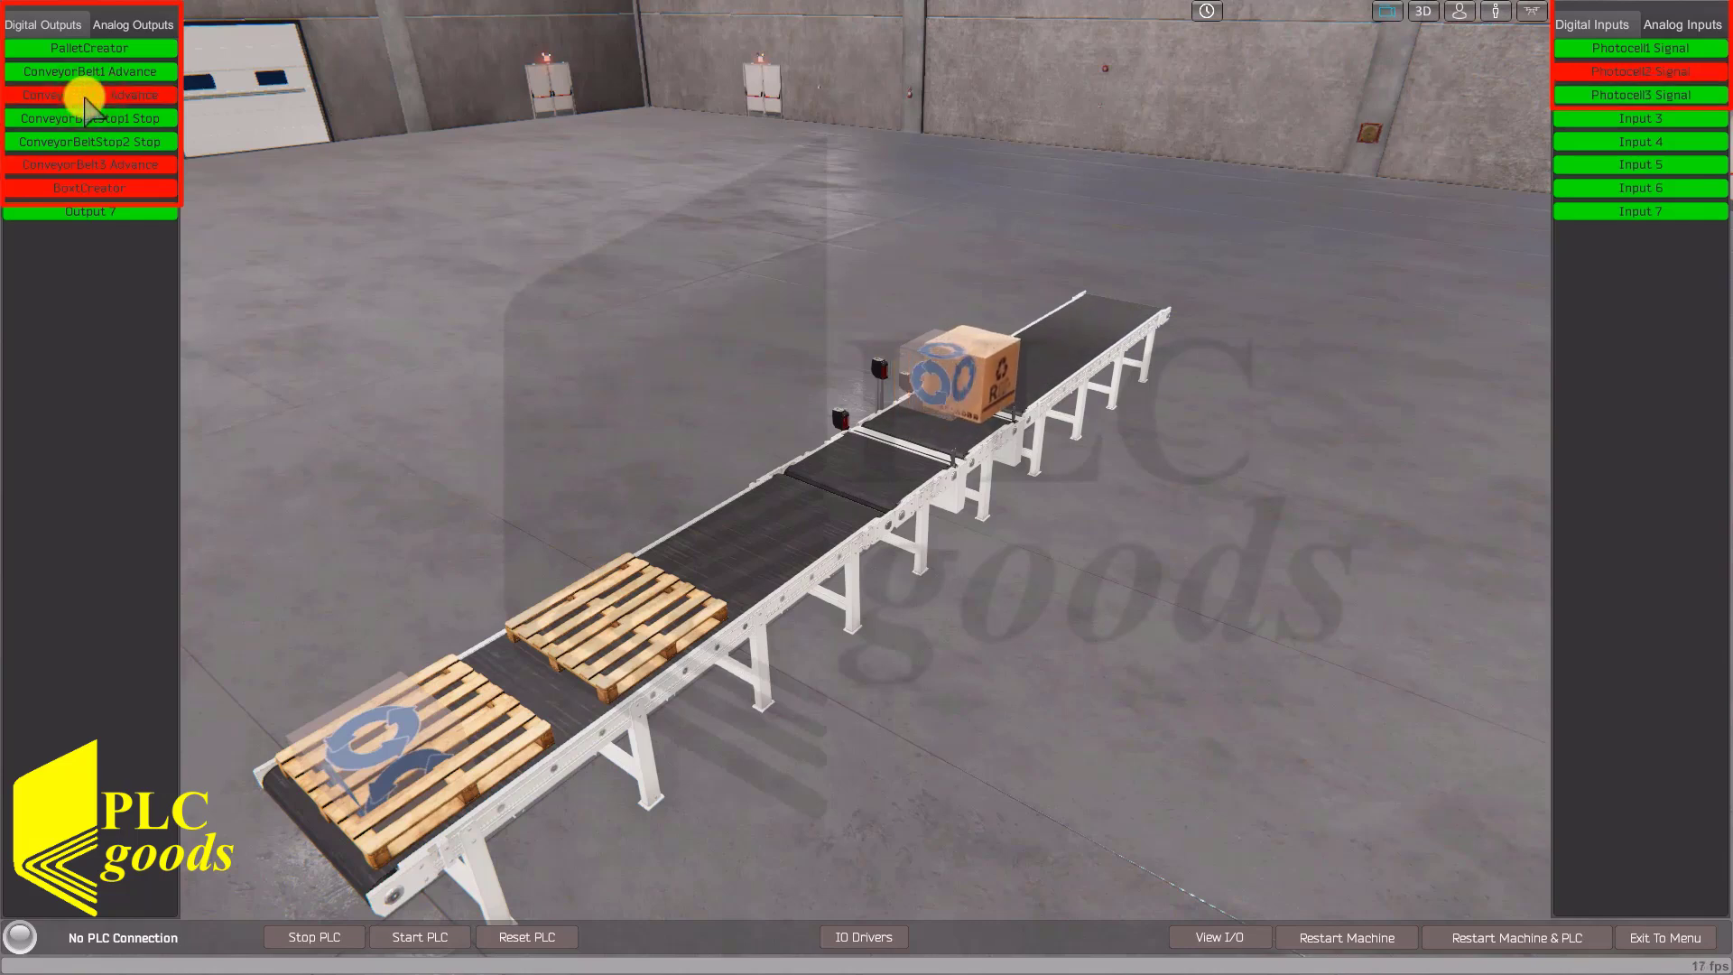
click(83, 187)
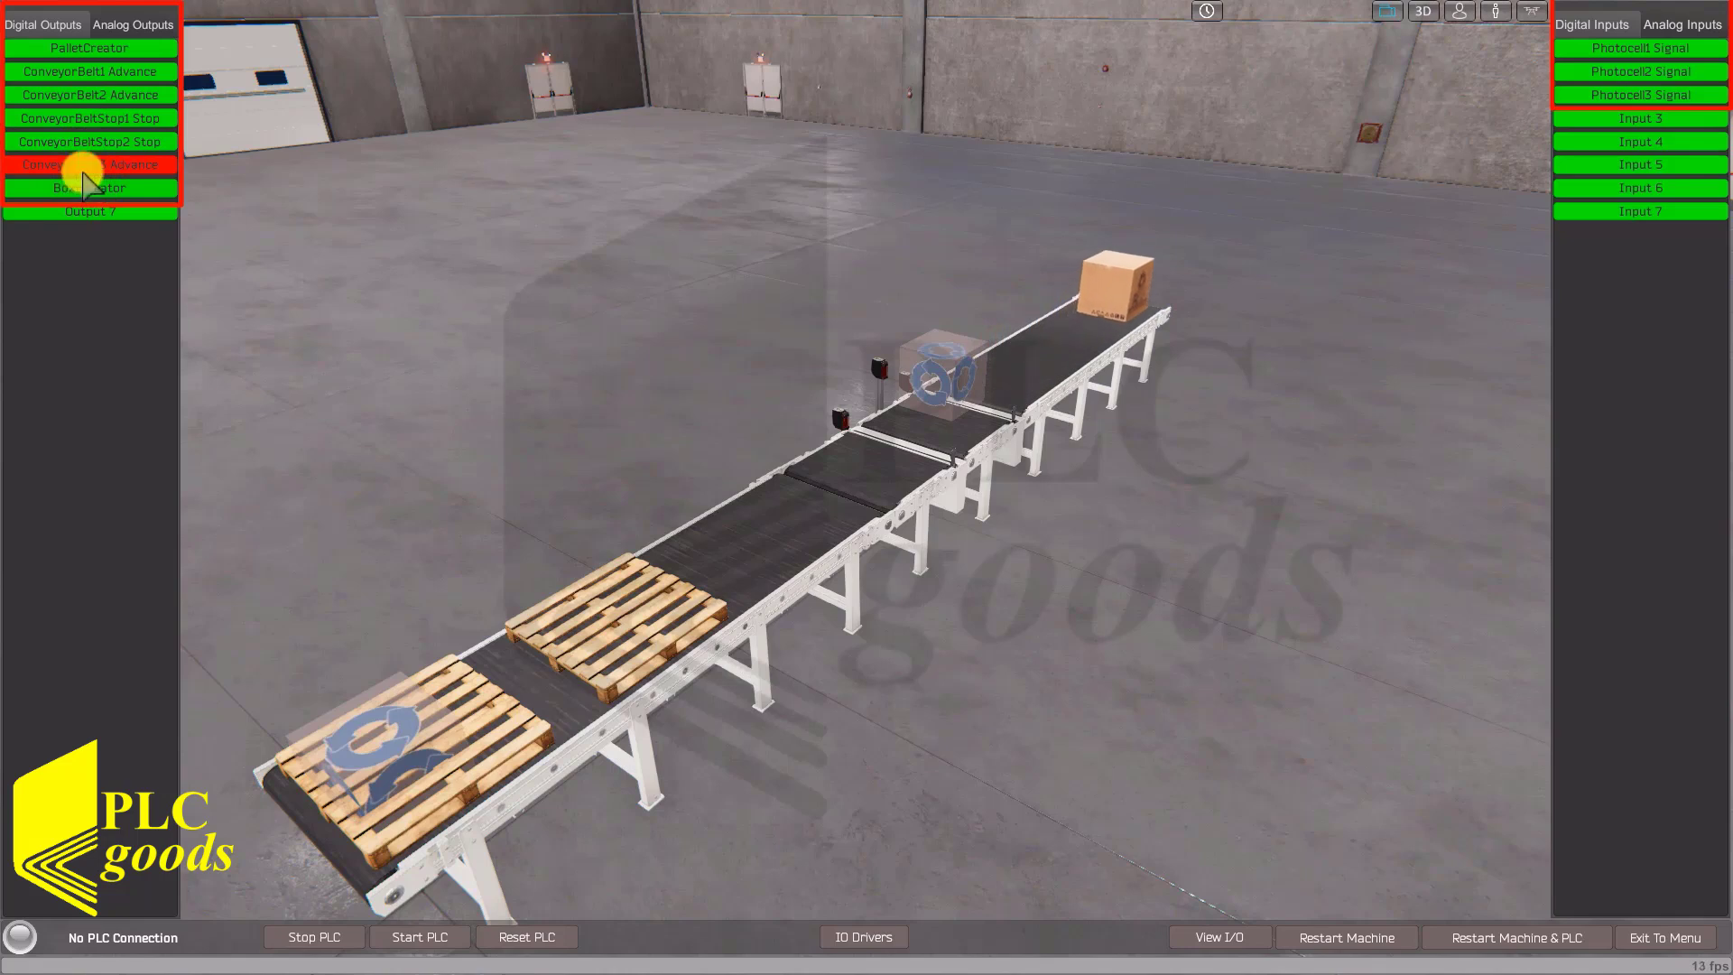
click(83, 172)
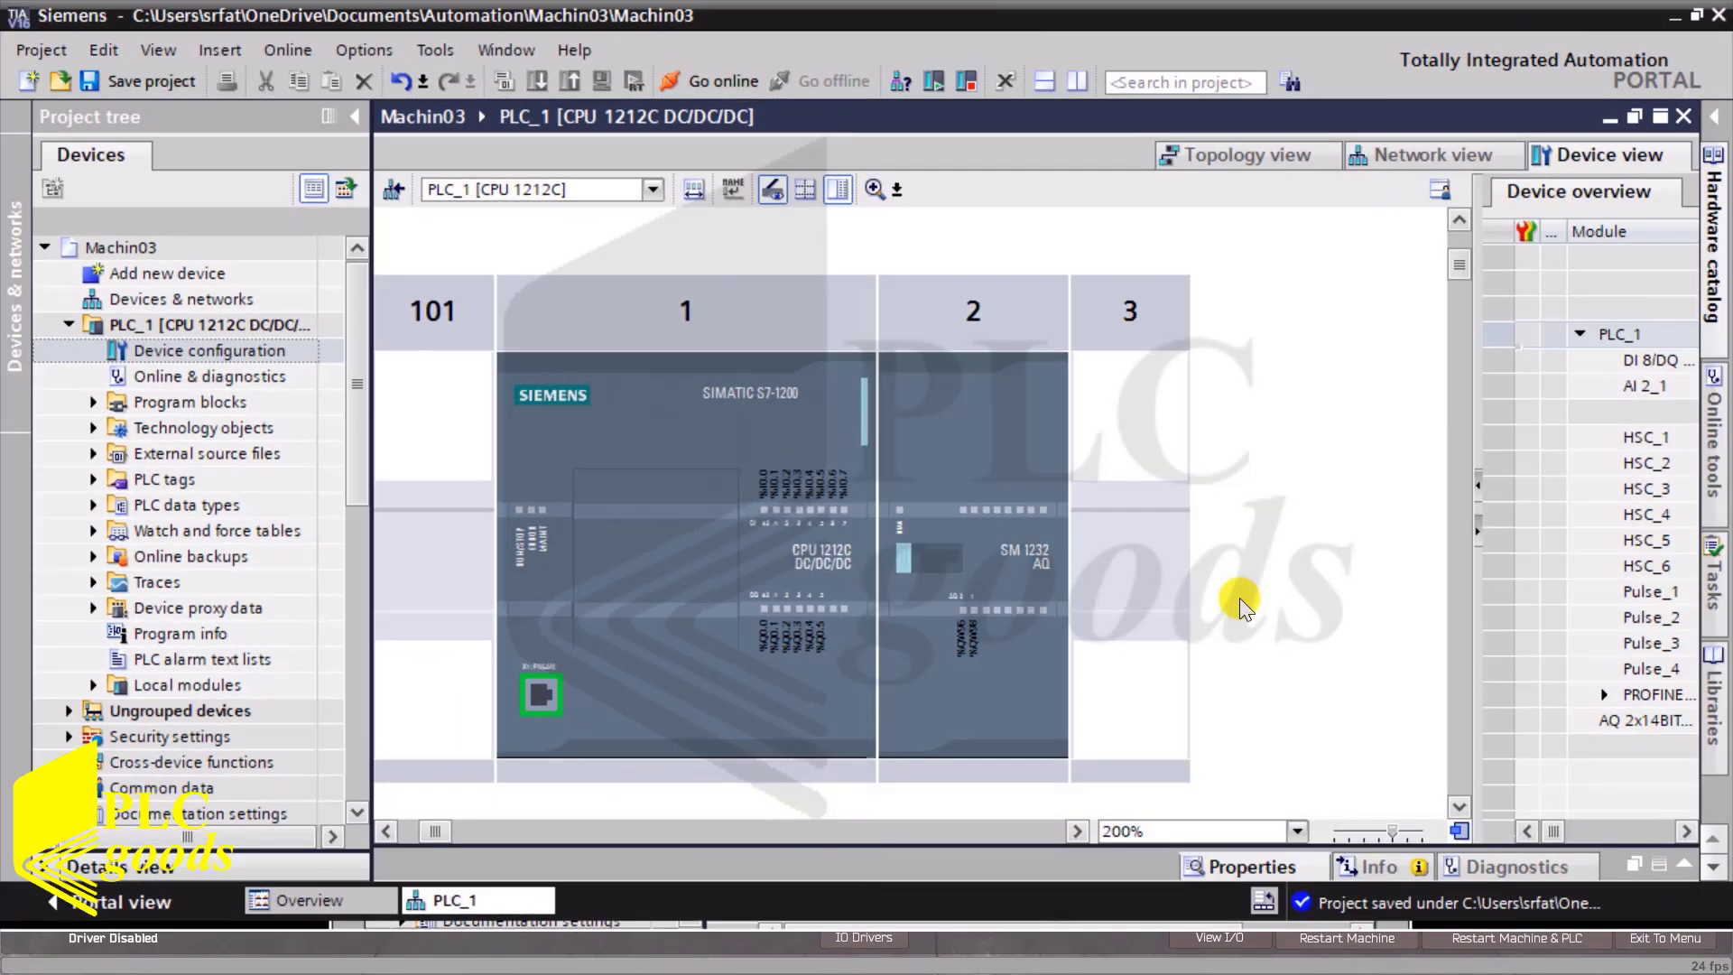
Switch to TIA Portal, open PLC_1's Default tag table, and arrange it between the simulator's signal lists with the project tree collapsed.
click(94, 479)
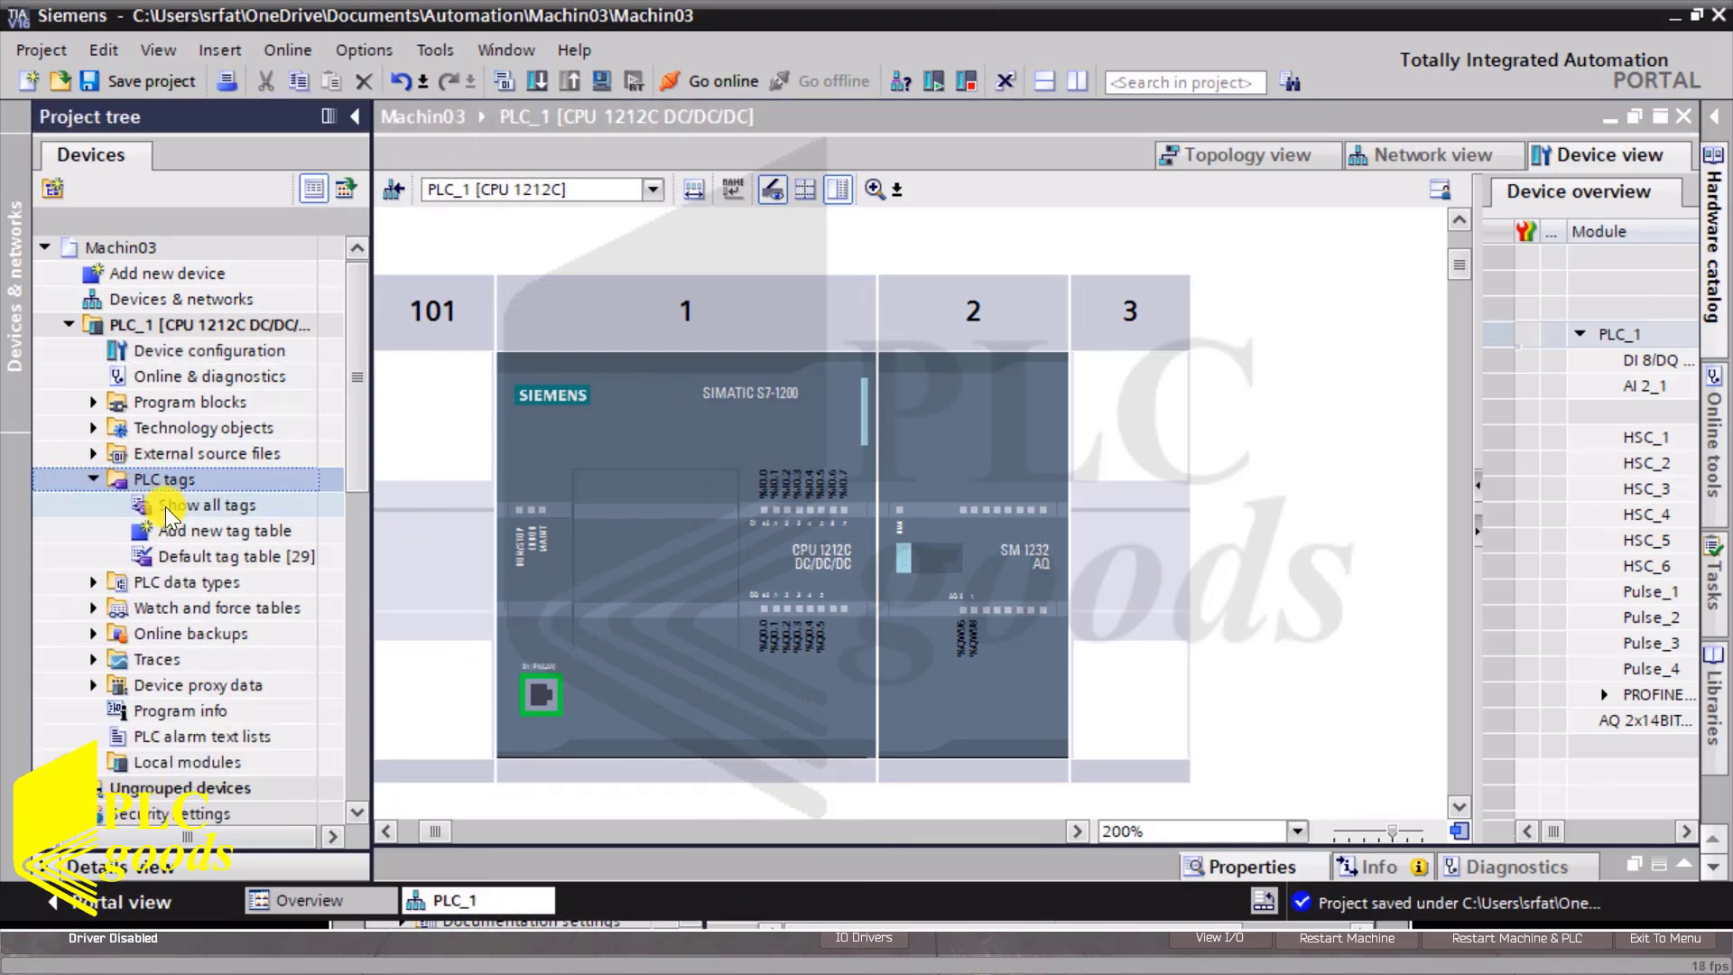
double_click(185, 557)
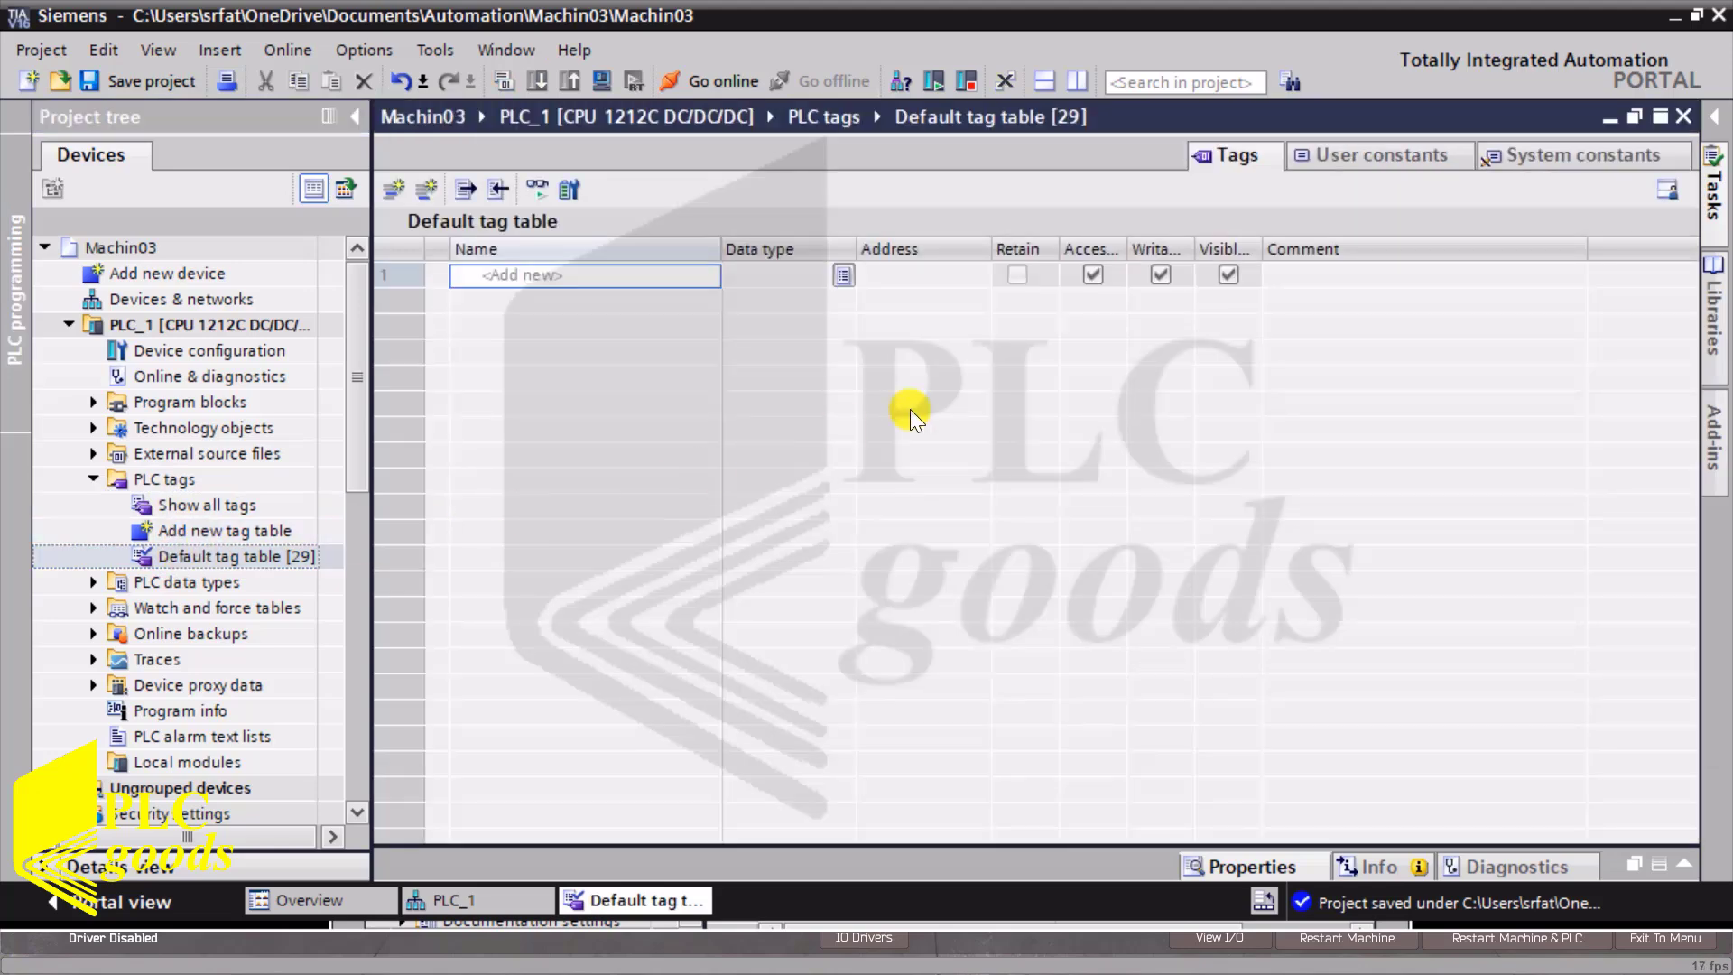
click(1696, 16)
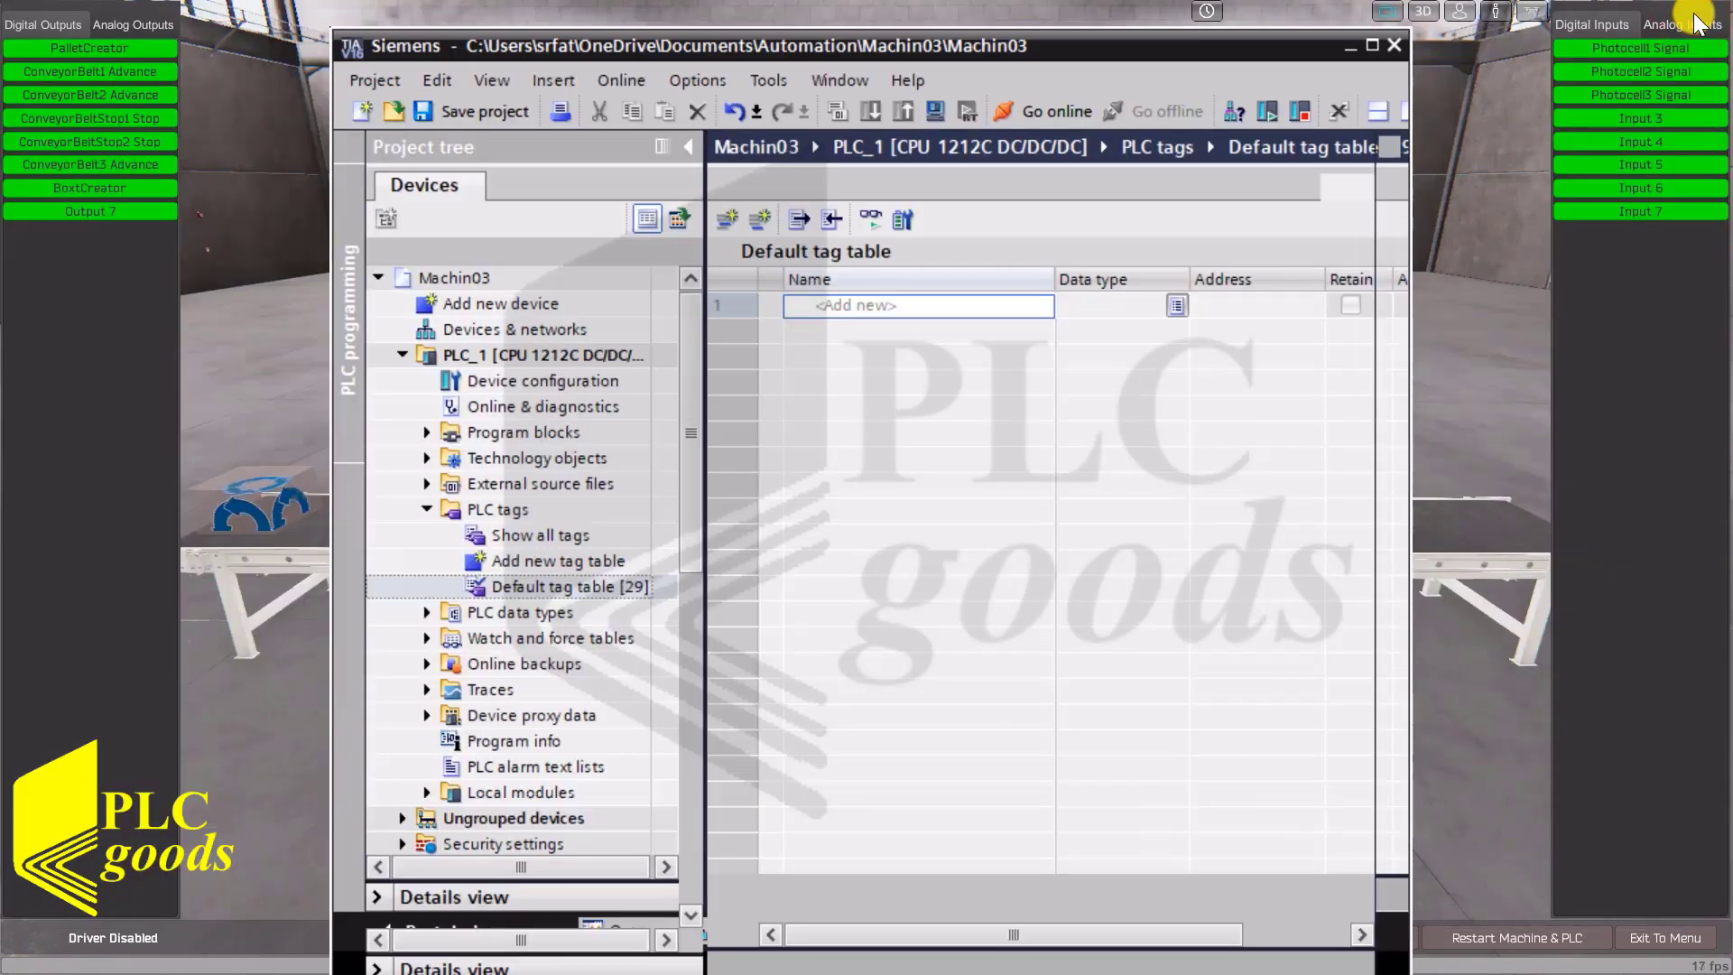
double_click(856, 307)
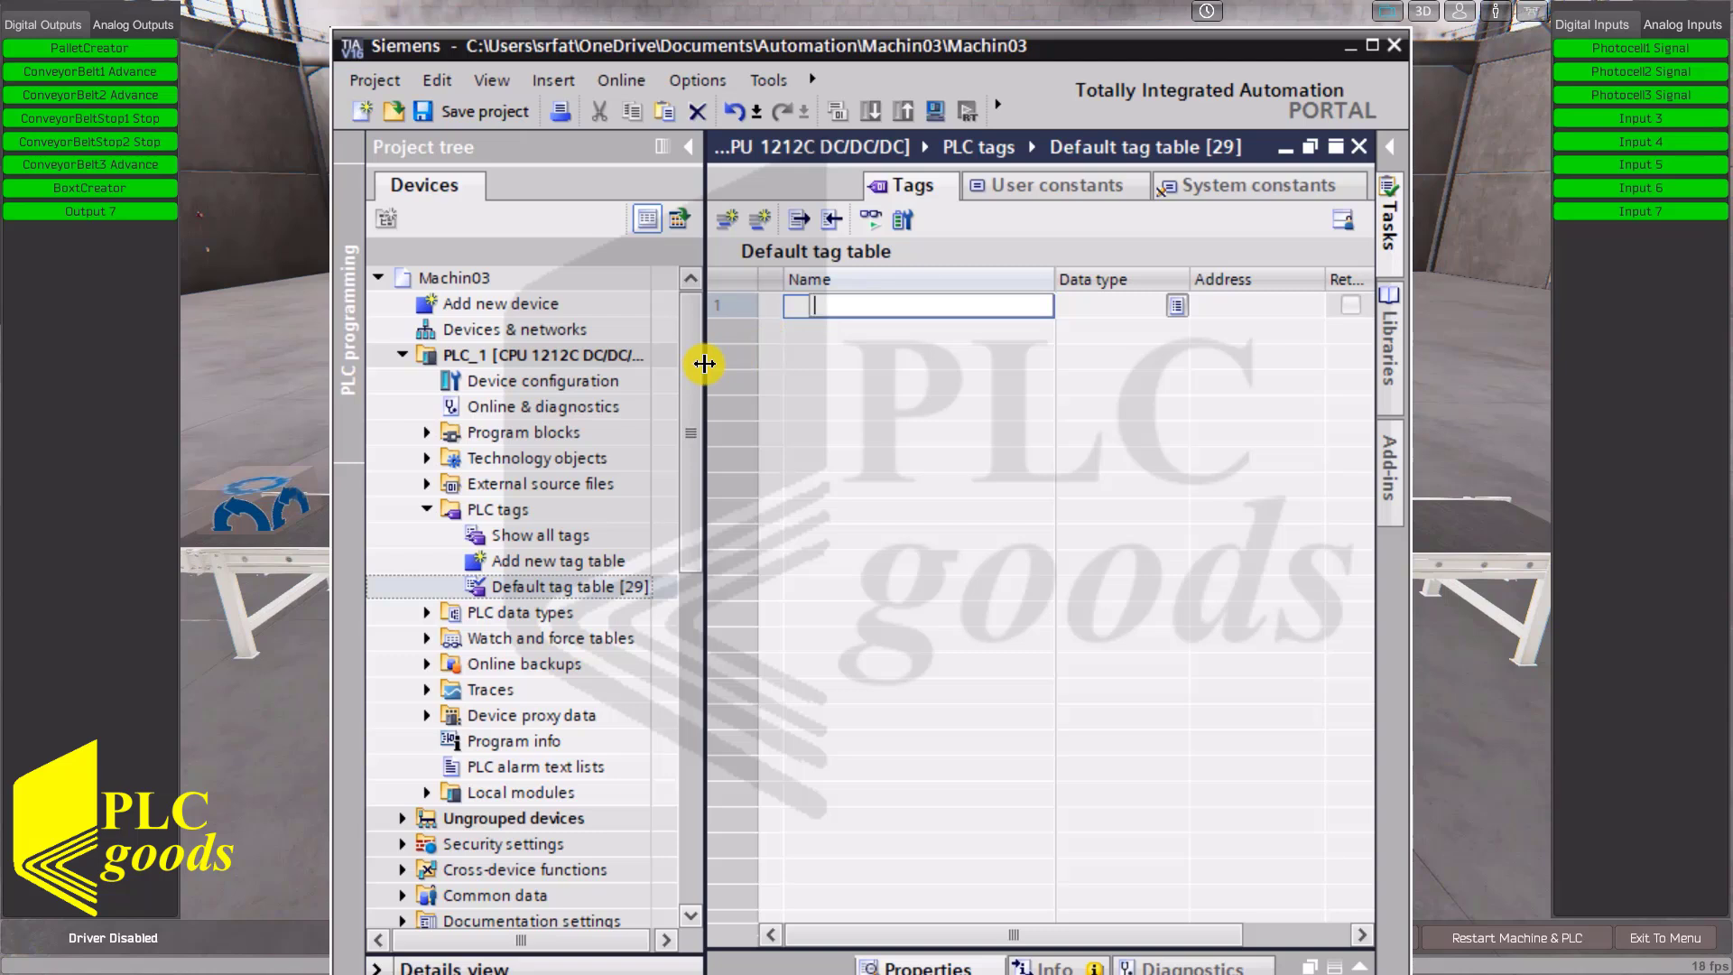
click(691, 152)
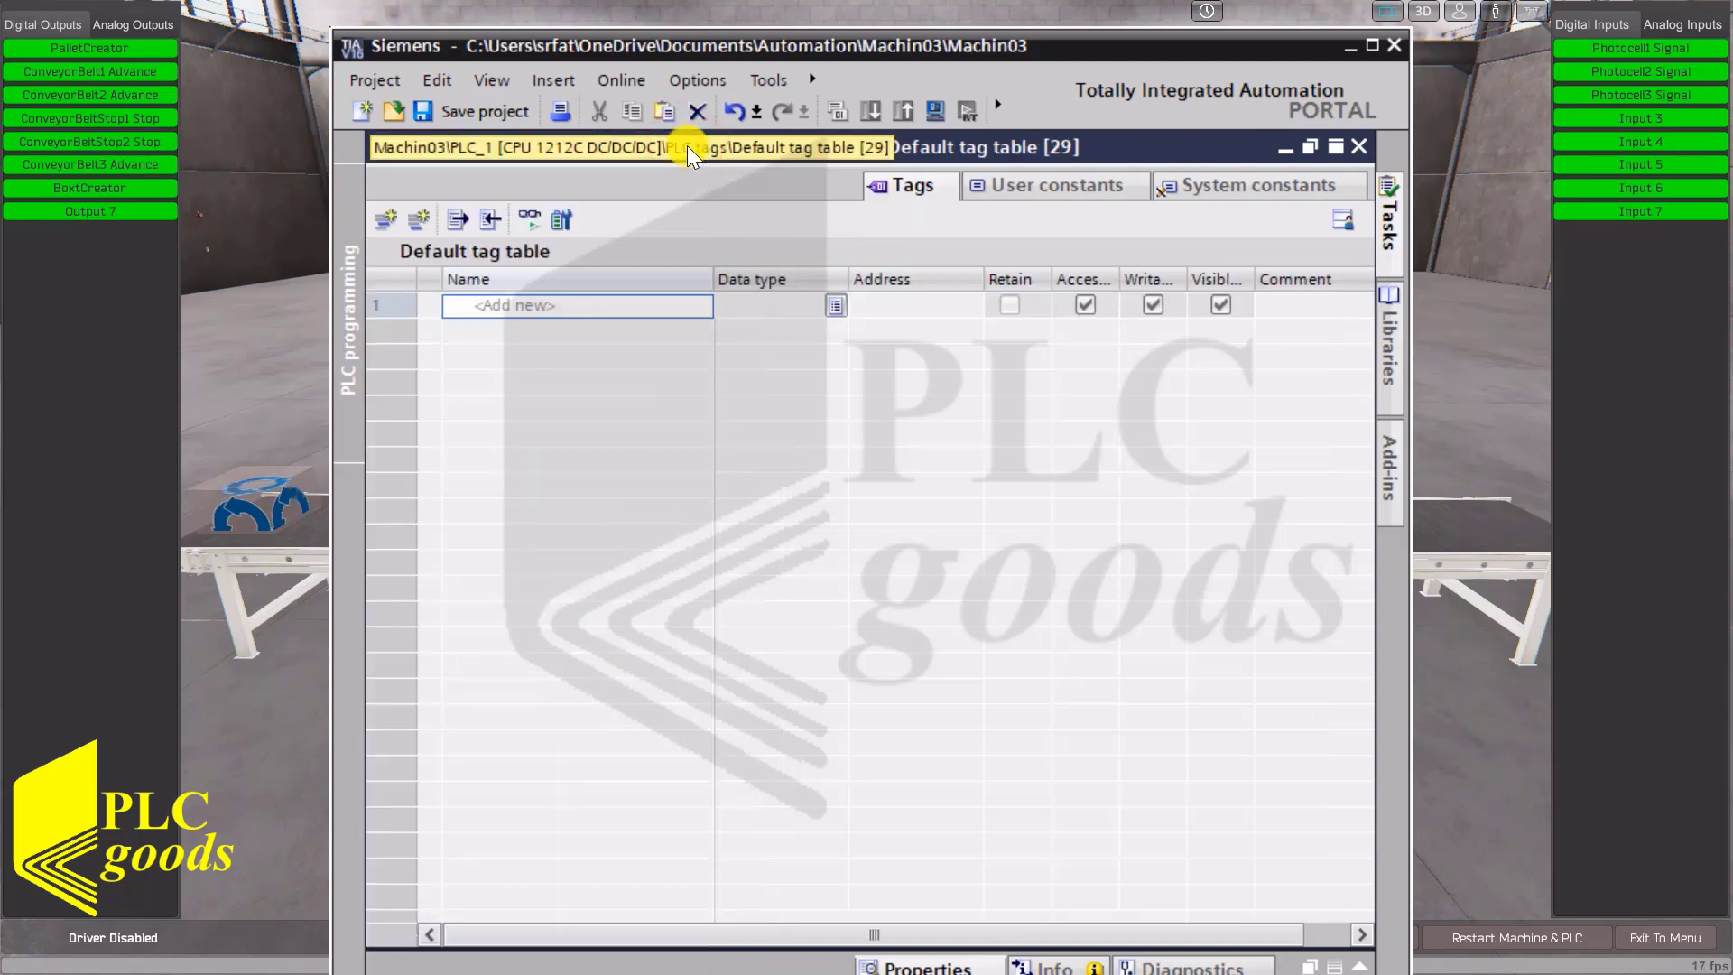
Add a Bool tag named PalletCreator to the Default tag table and set its address to %Q0.0.
click(503, 311)
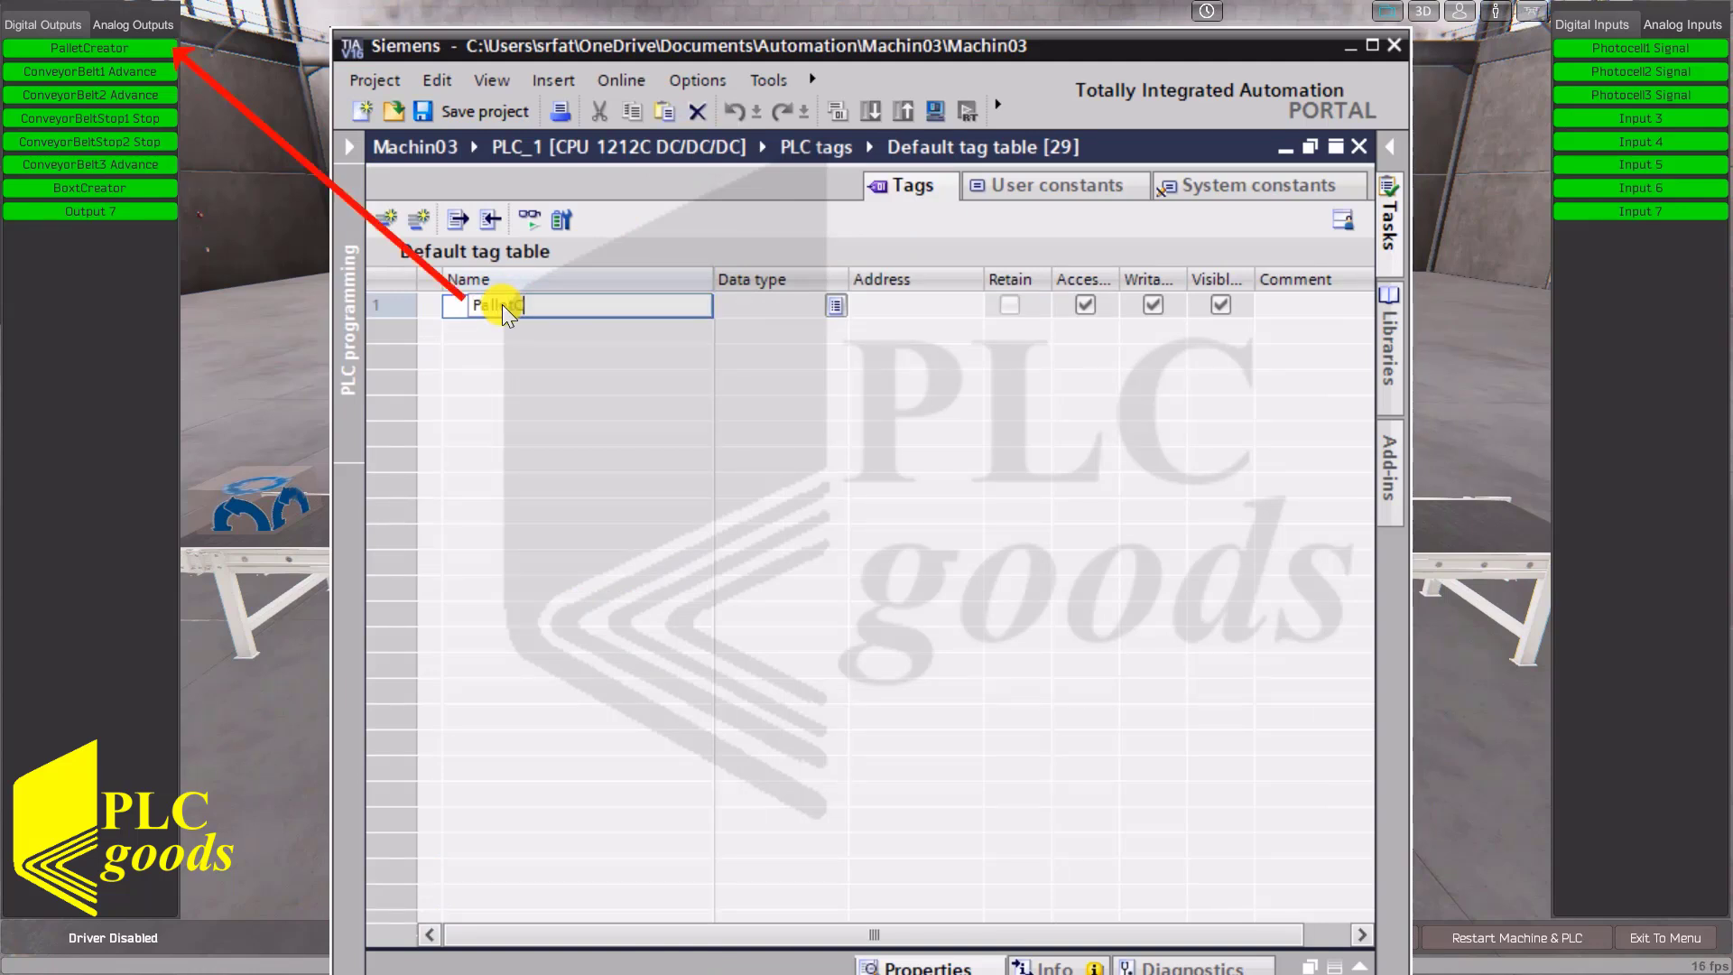
text(PalletCreator)
click(755, 305)
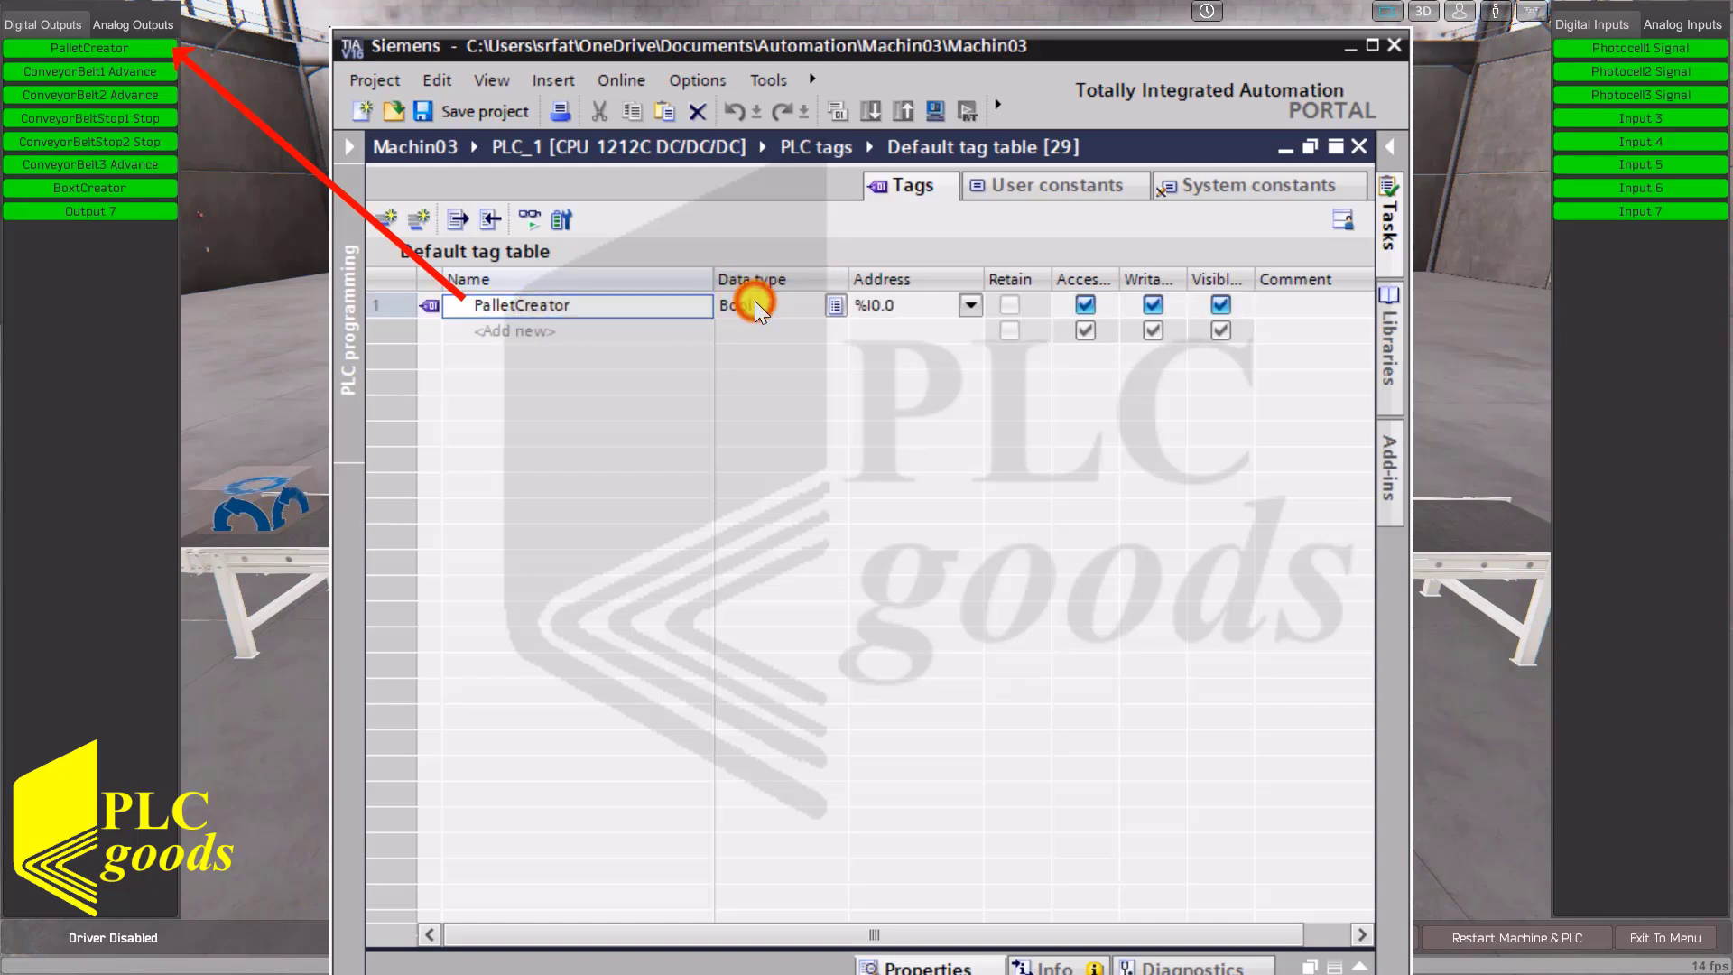
click(880, 307)
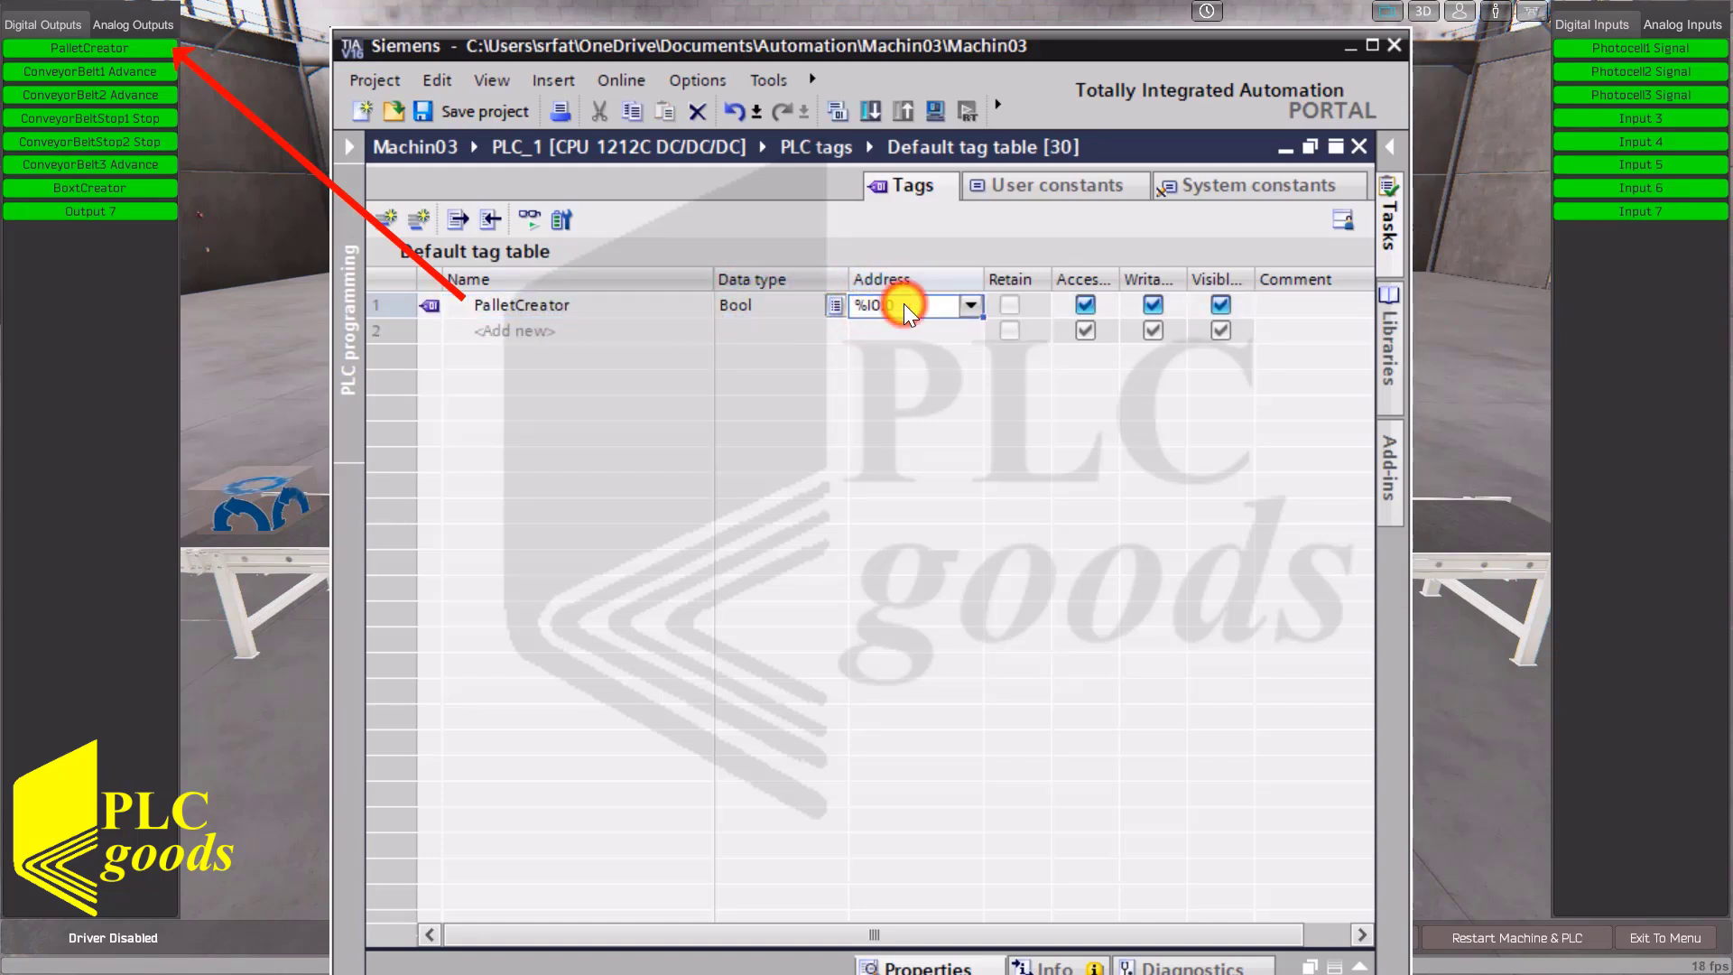
double_click(905, 311)
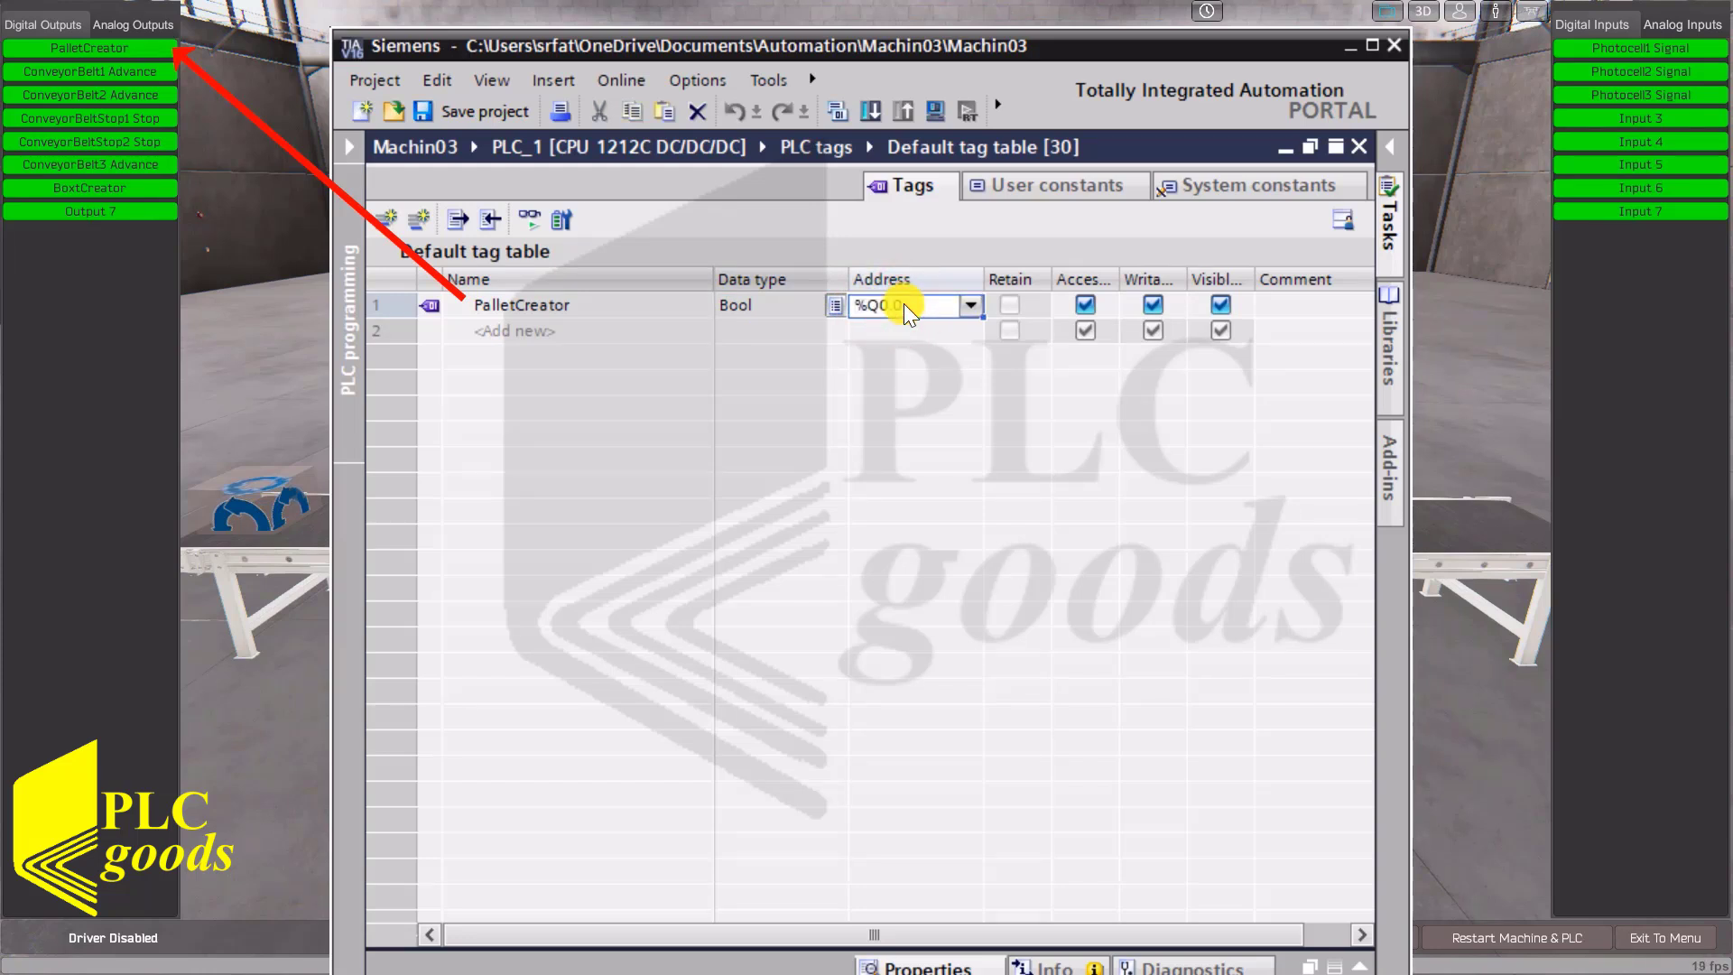
key(Return)
Add Bool tags ConveyorBelt1 at %Q0.1 and ConveyorBelt2 at %Q0.2 below PalletCreator.
click(522, 334)
text(ConveyorBelt1)
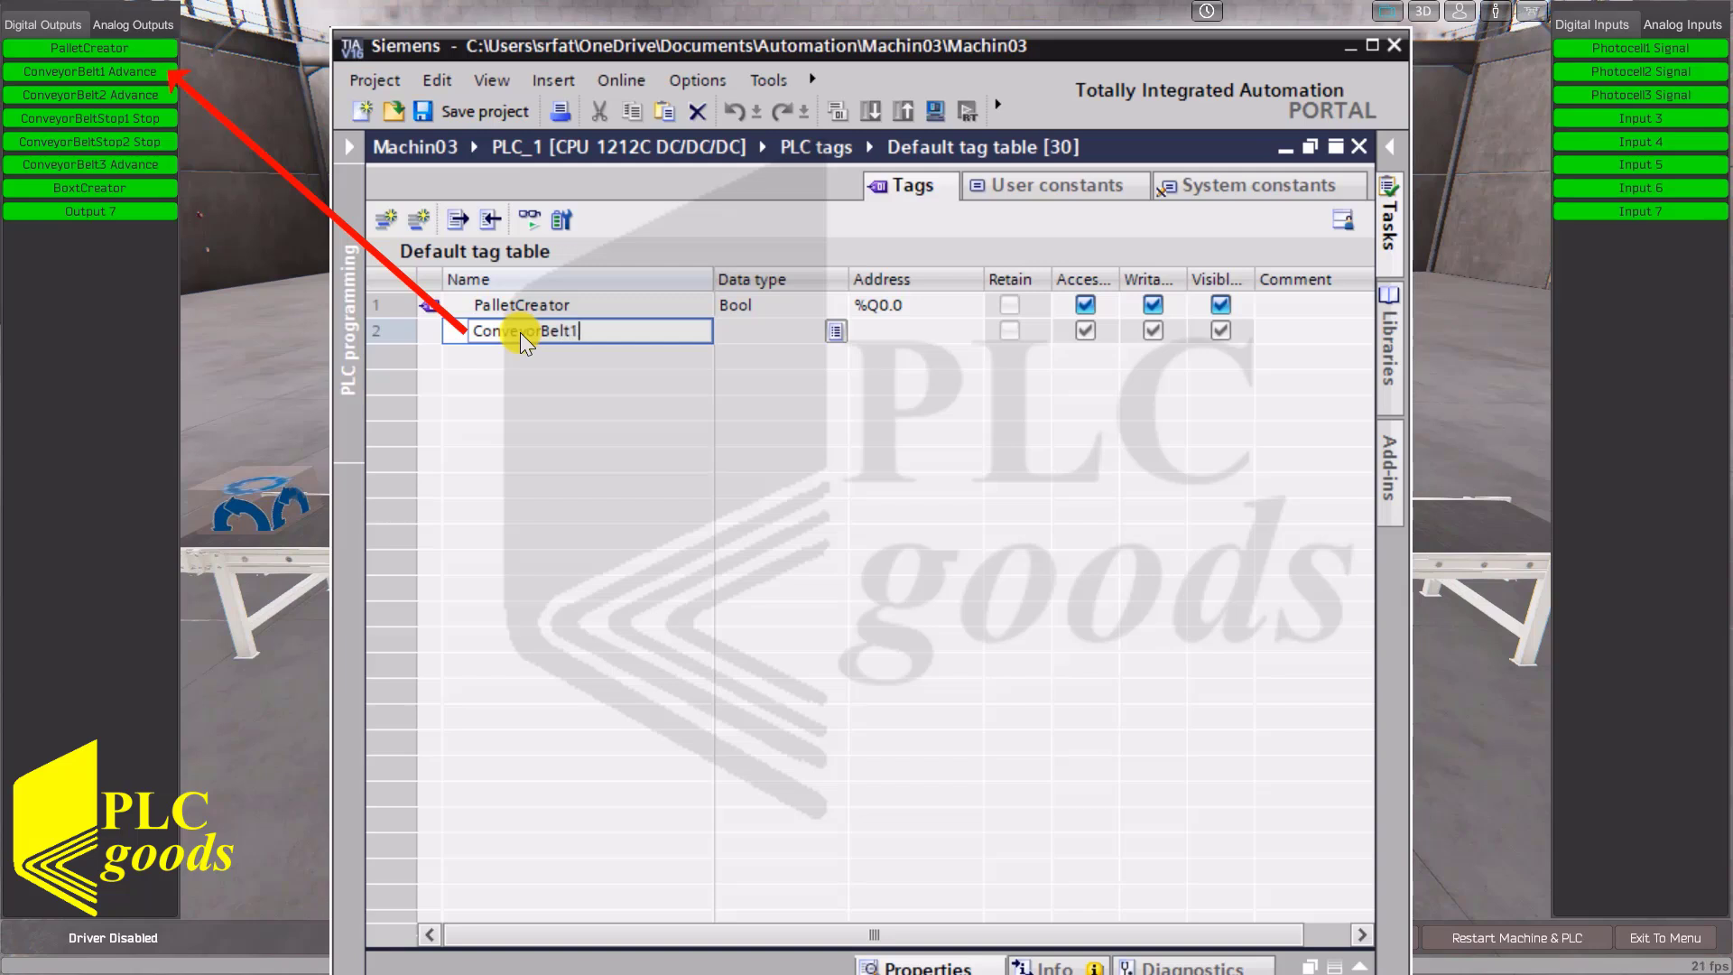
key(Return)
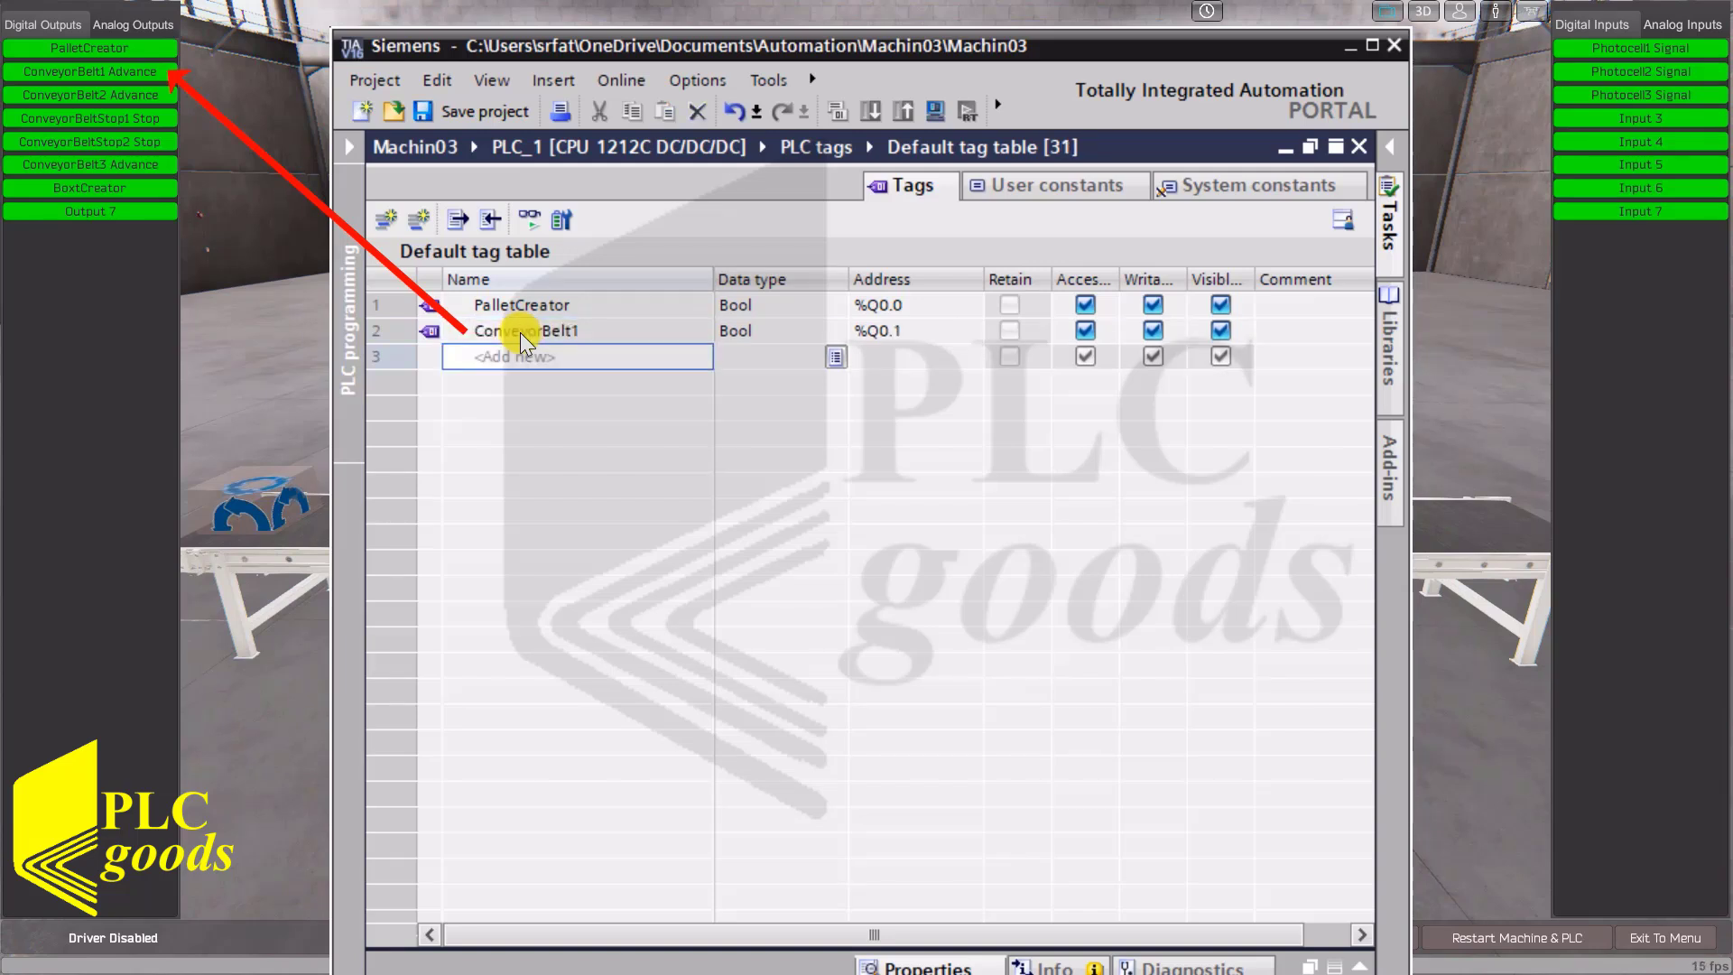
text(ConveyorBelt2)
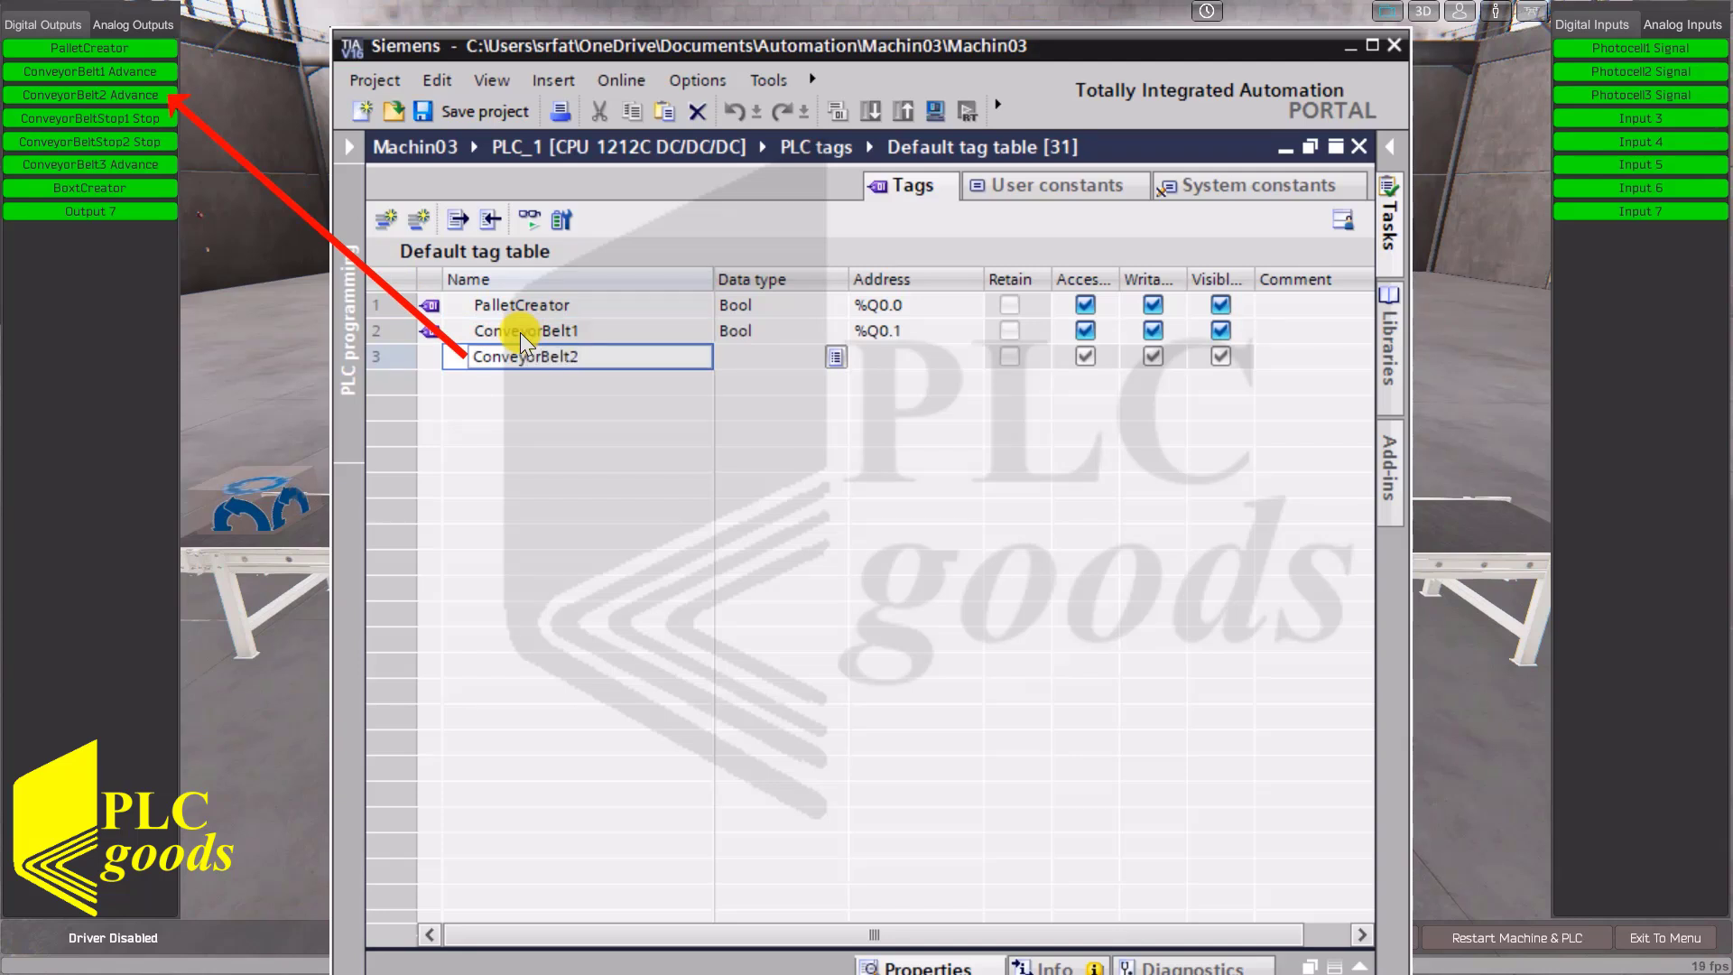
key(Return)
Add the stopper tags ConveyorBelt1_Stop at %Q0.3 and ConveyorBelt2_Stop at %Q0.4.
text(Convey)
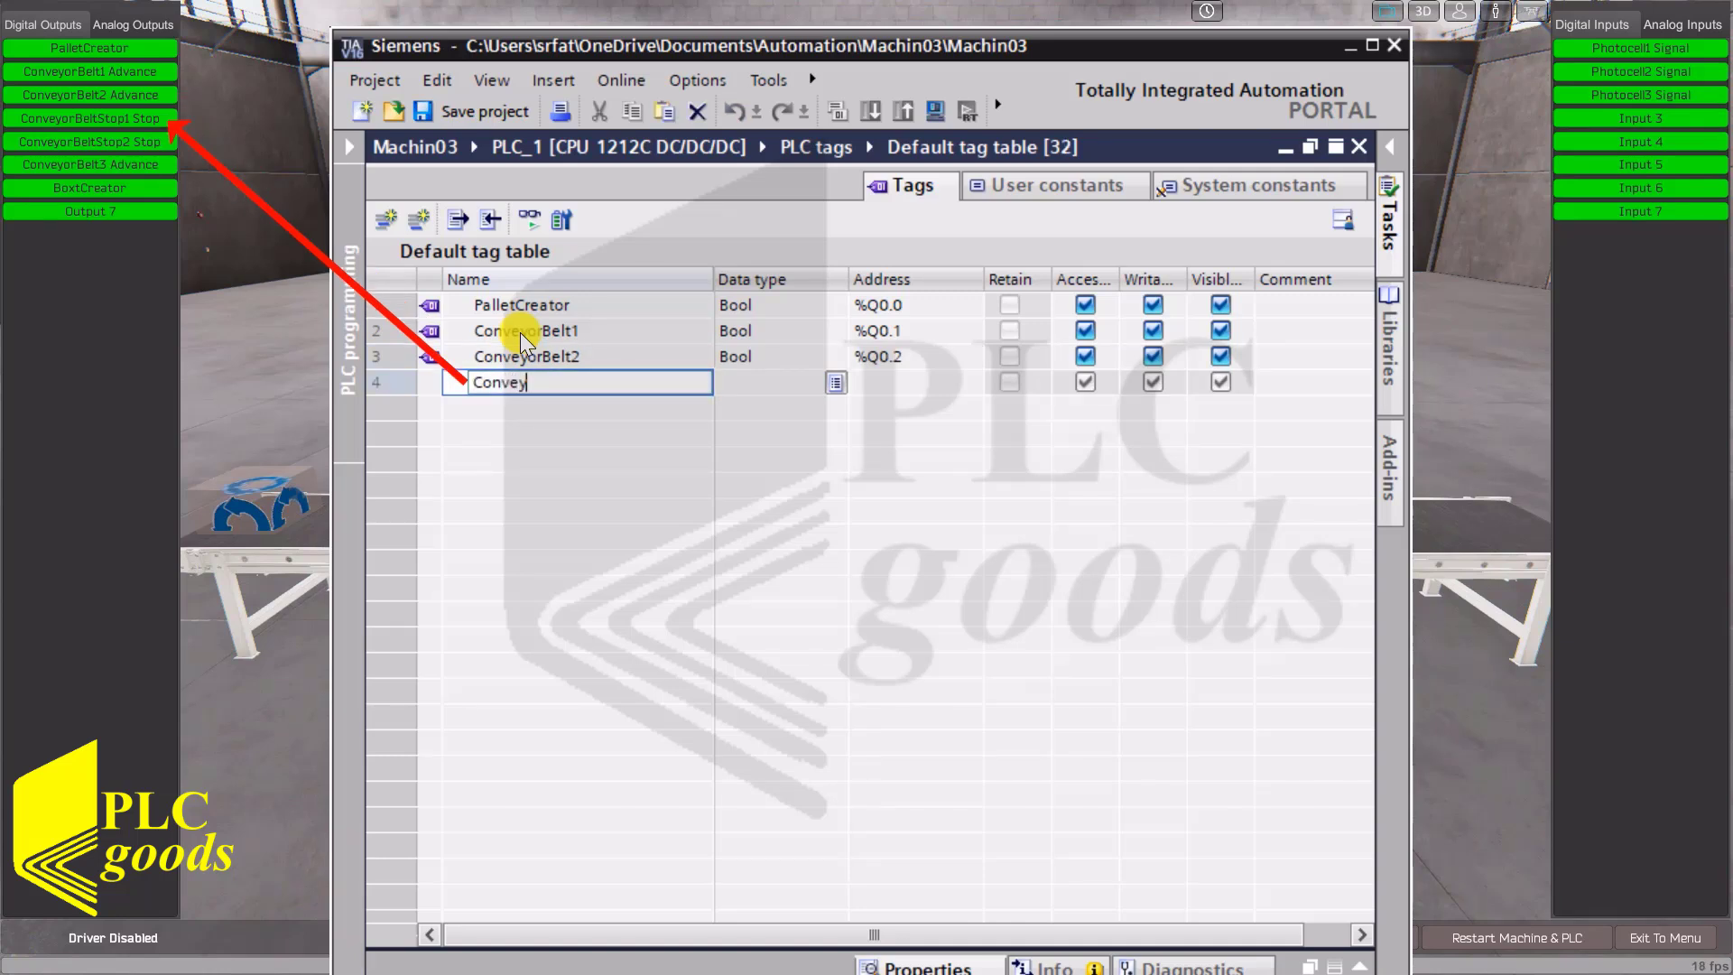
text(orBelt1_Stop)
key(Return)
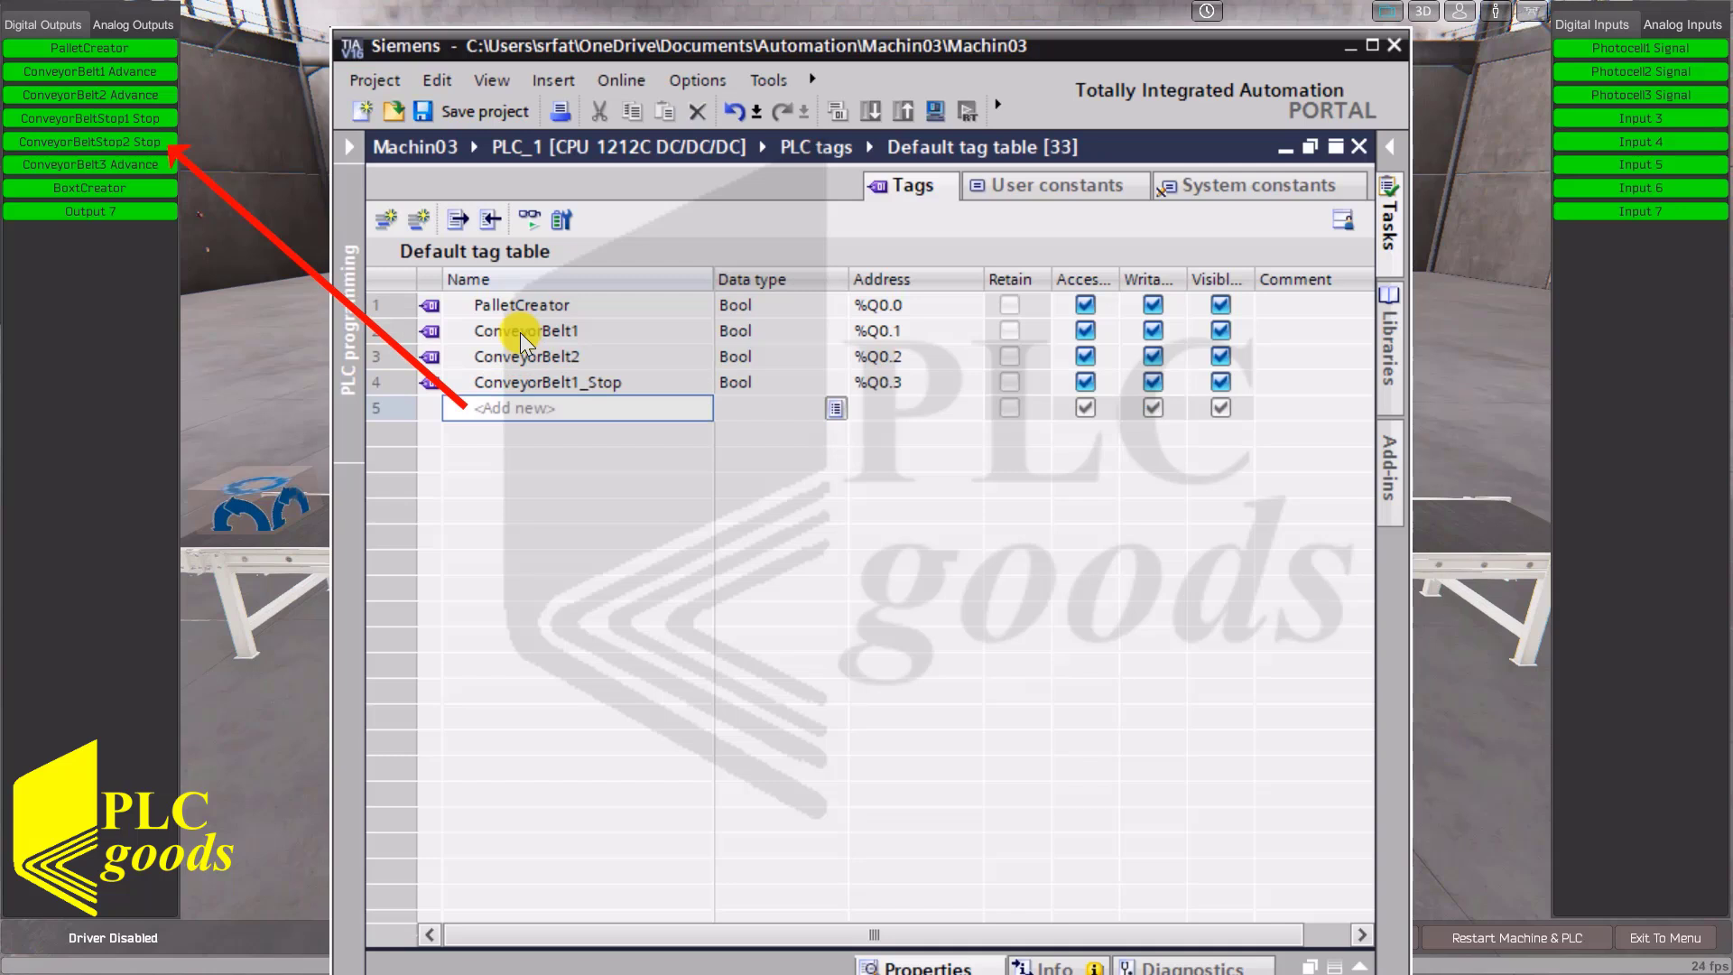
text(Conve)
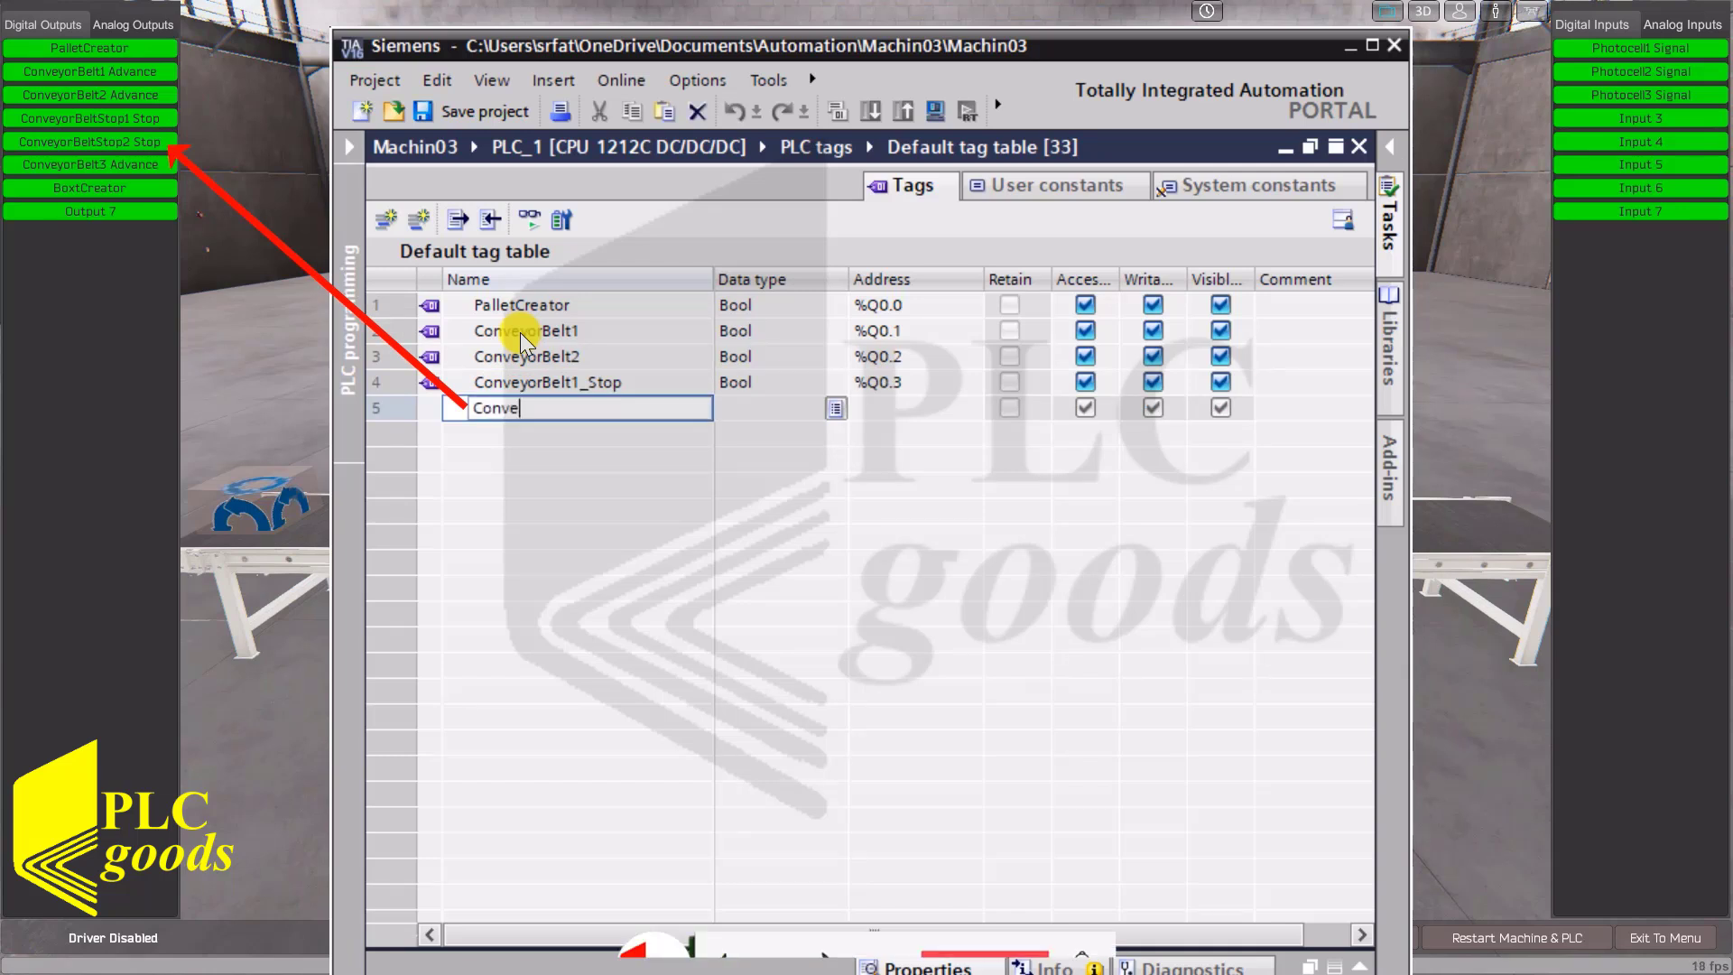
text(yor)
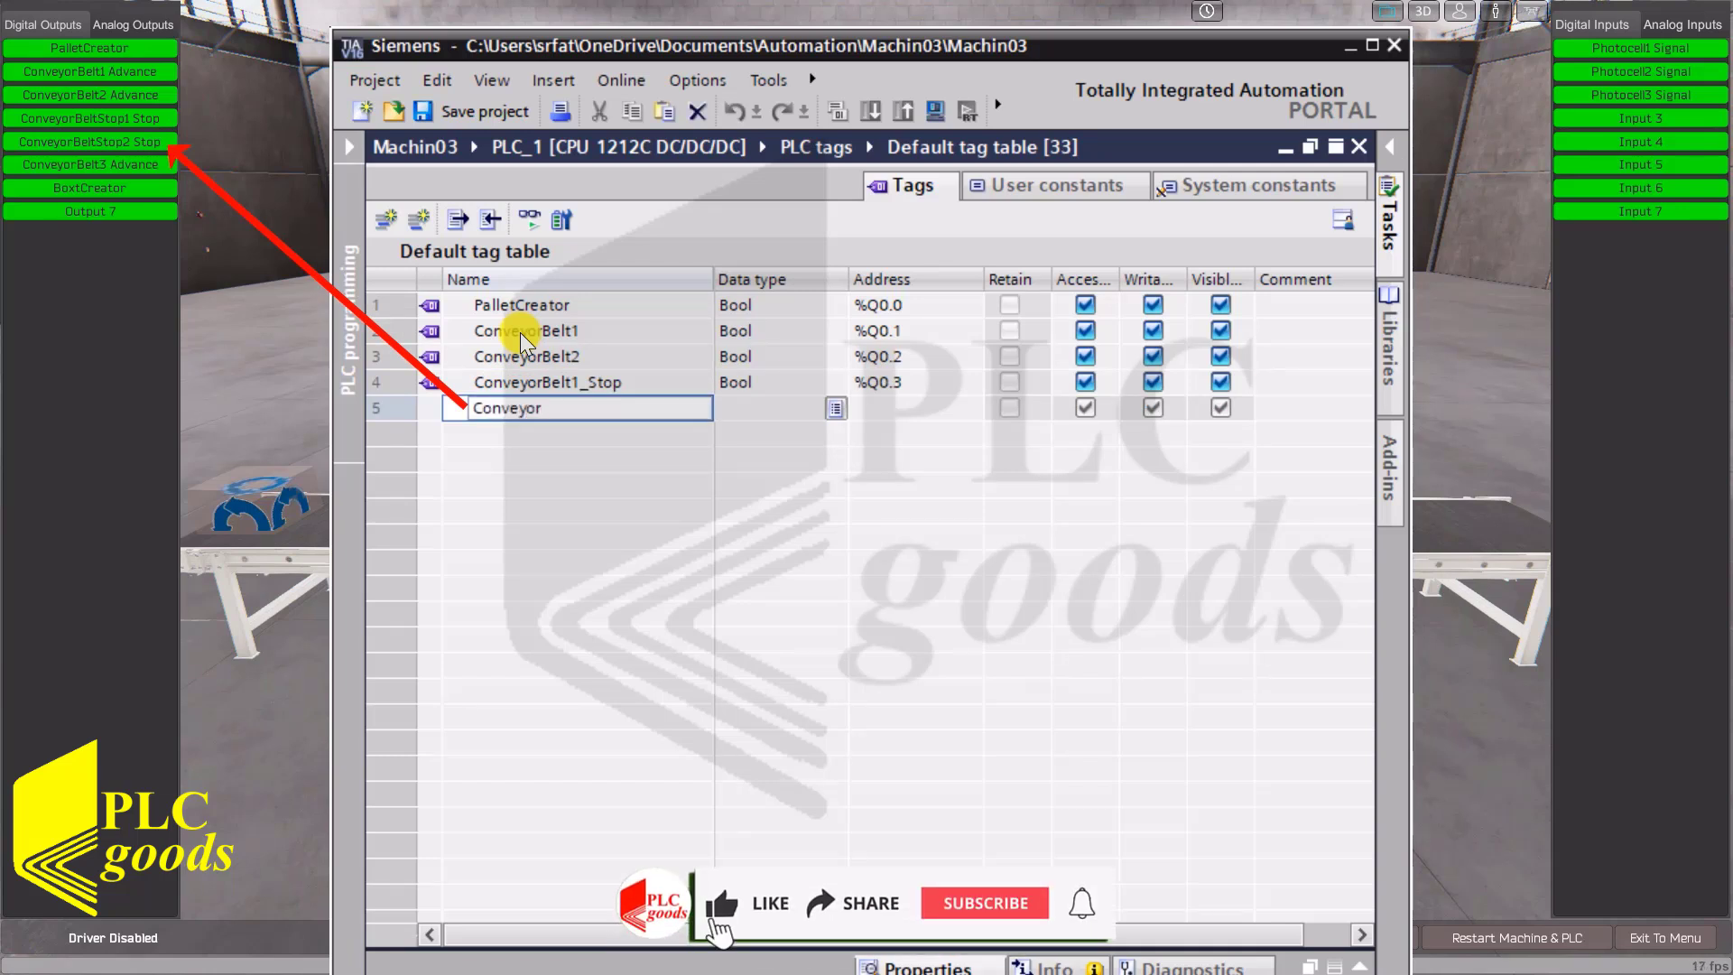
text(Belt)
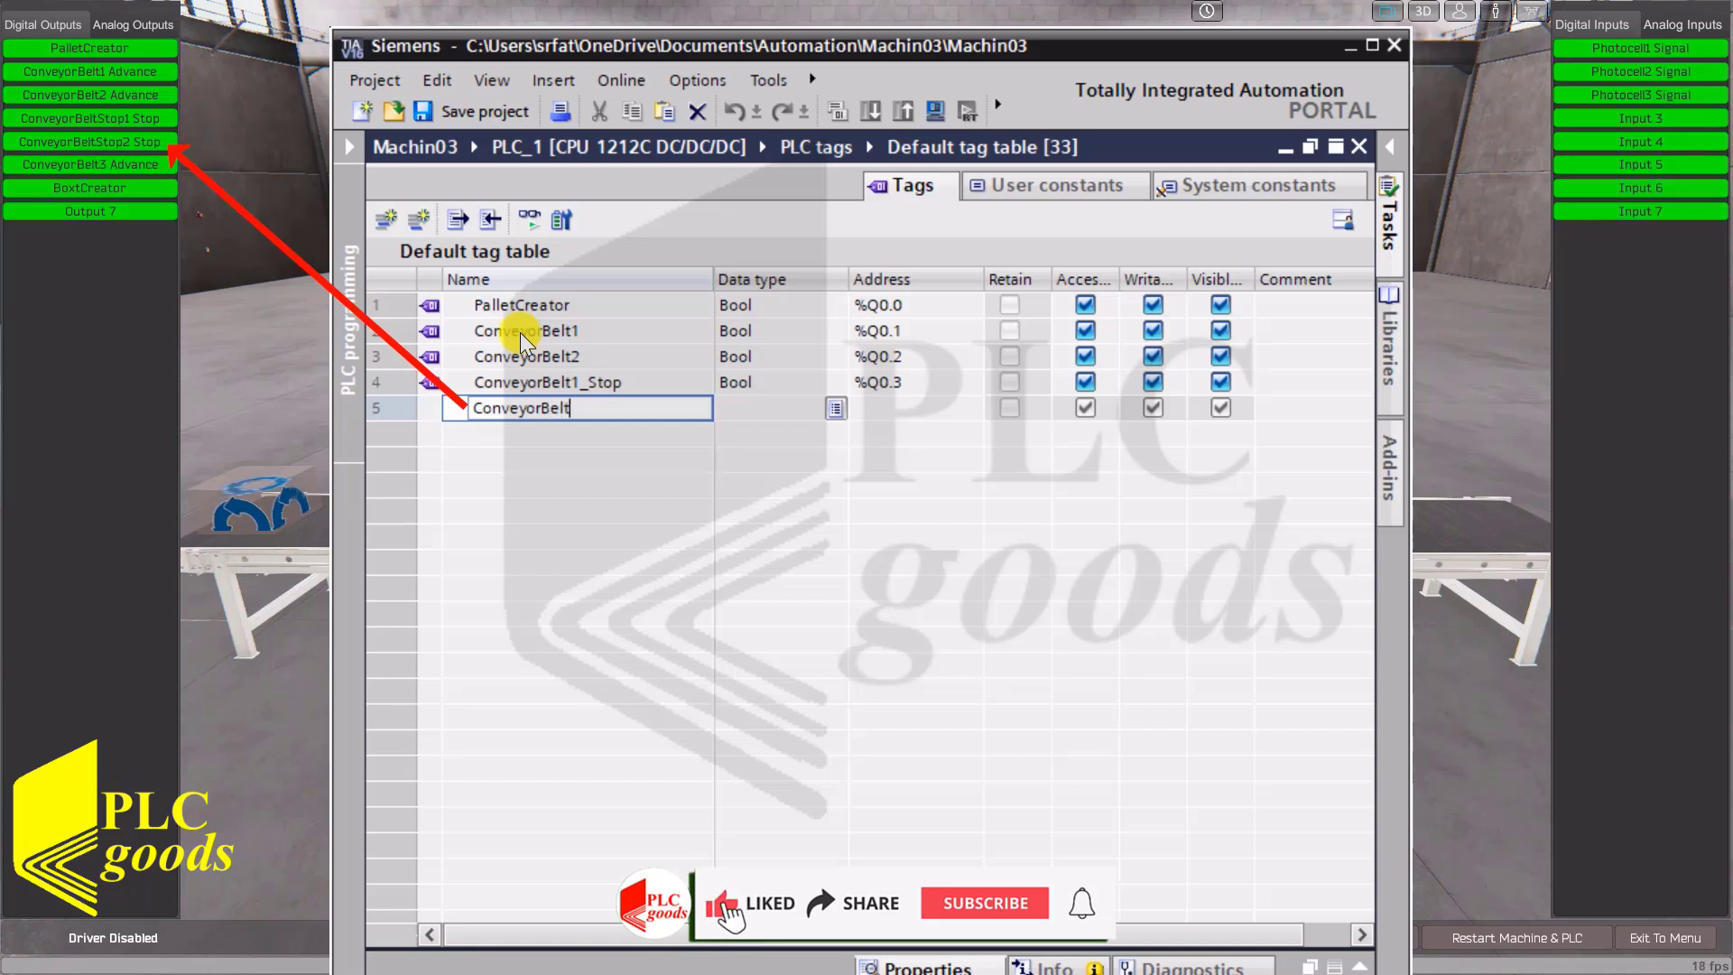
text(2_Stop)
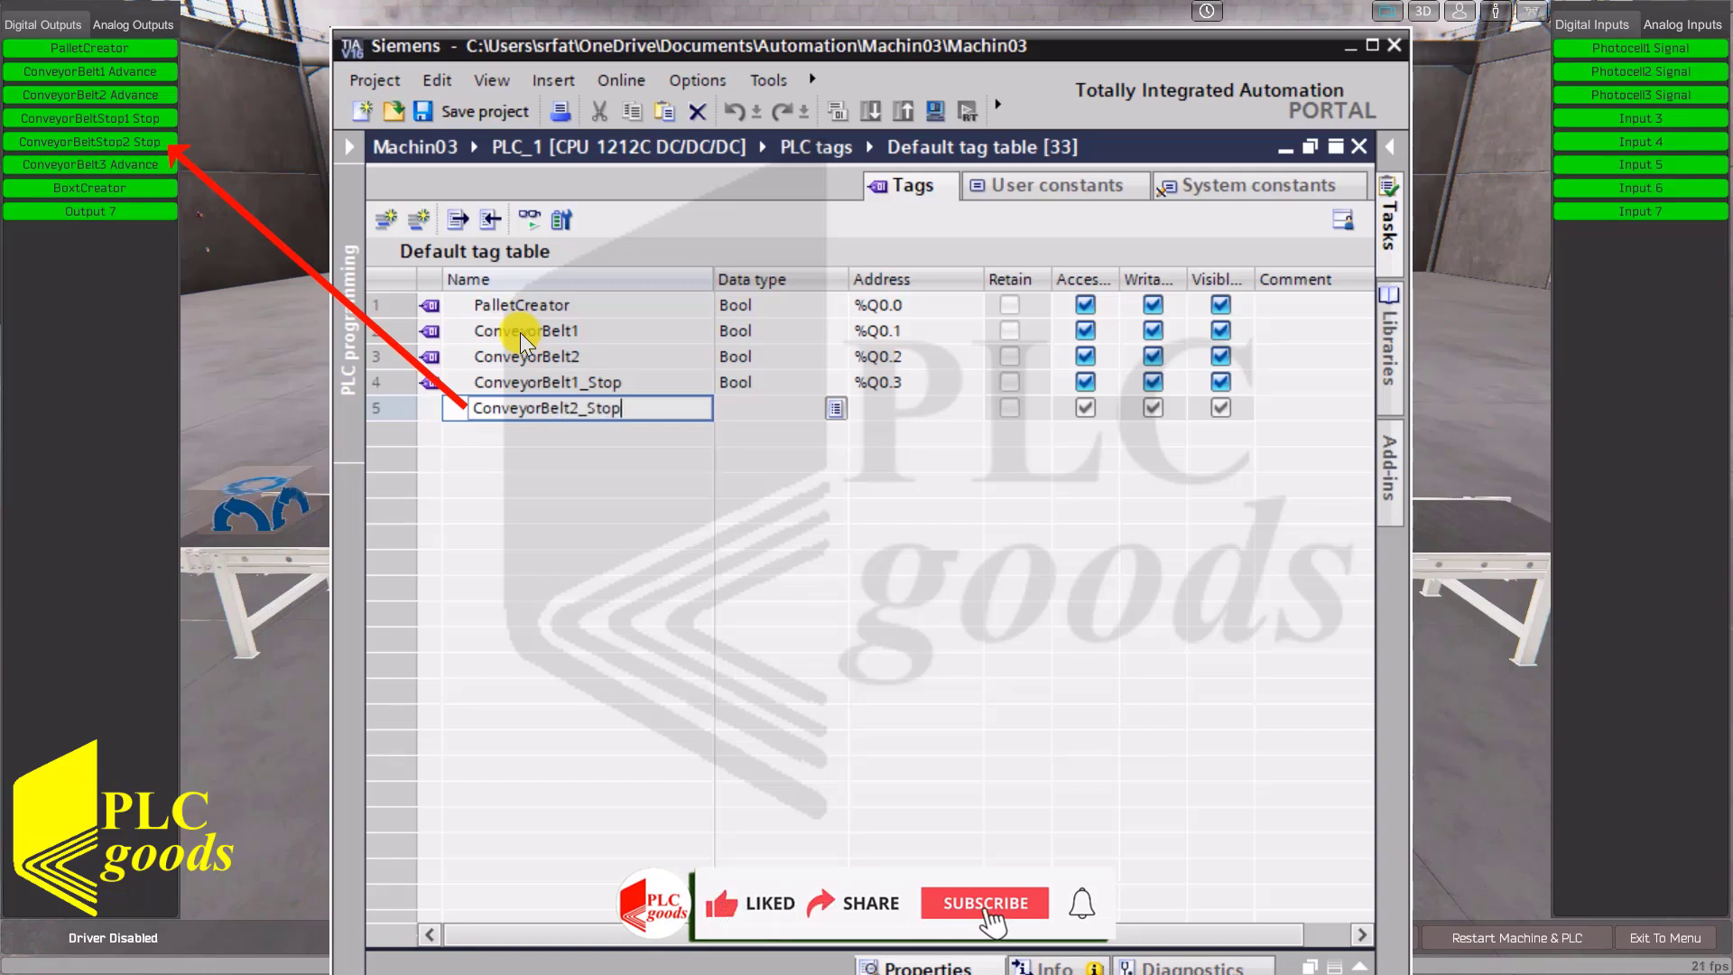
key(Return)
Add the output tags ConveyorBelt3 at %Q0.5 and BoxCreator at %Q0.6.
text(ConveyorBe)
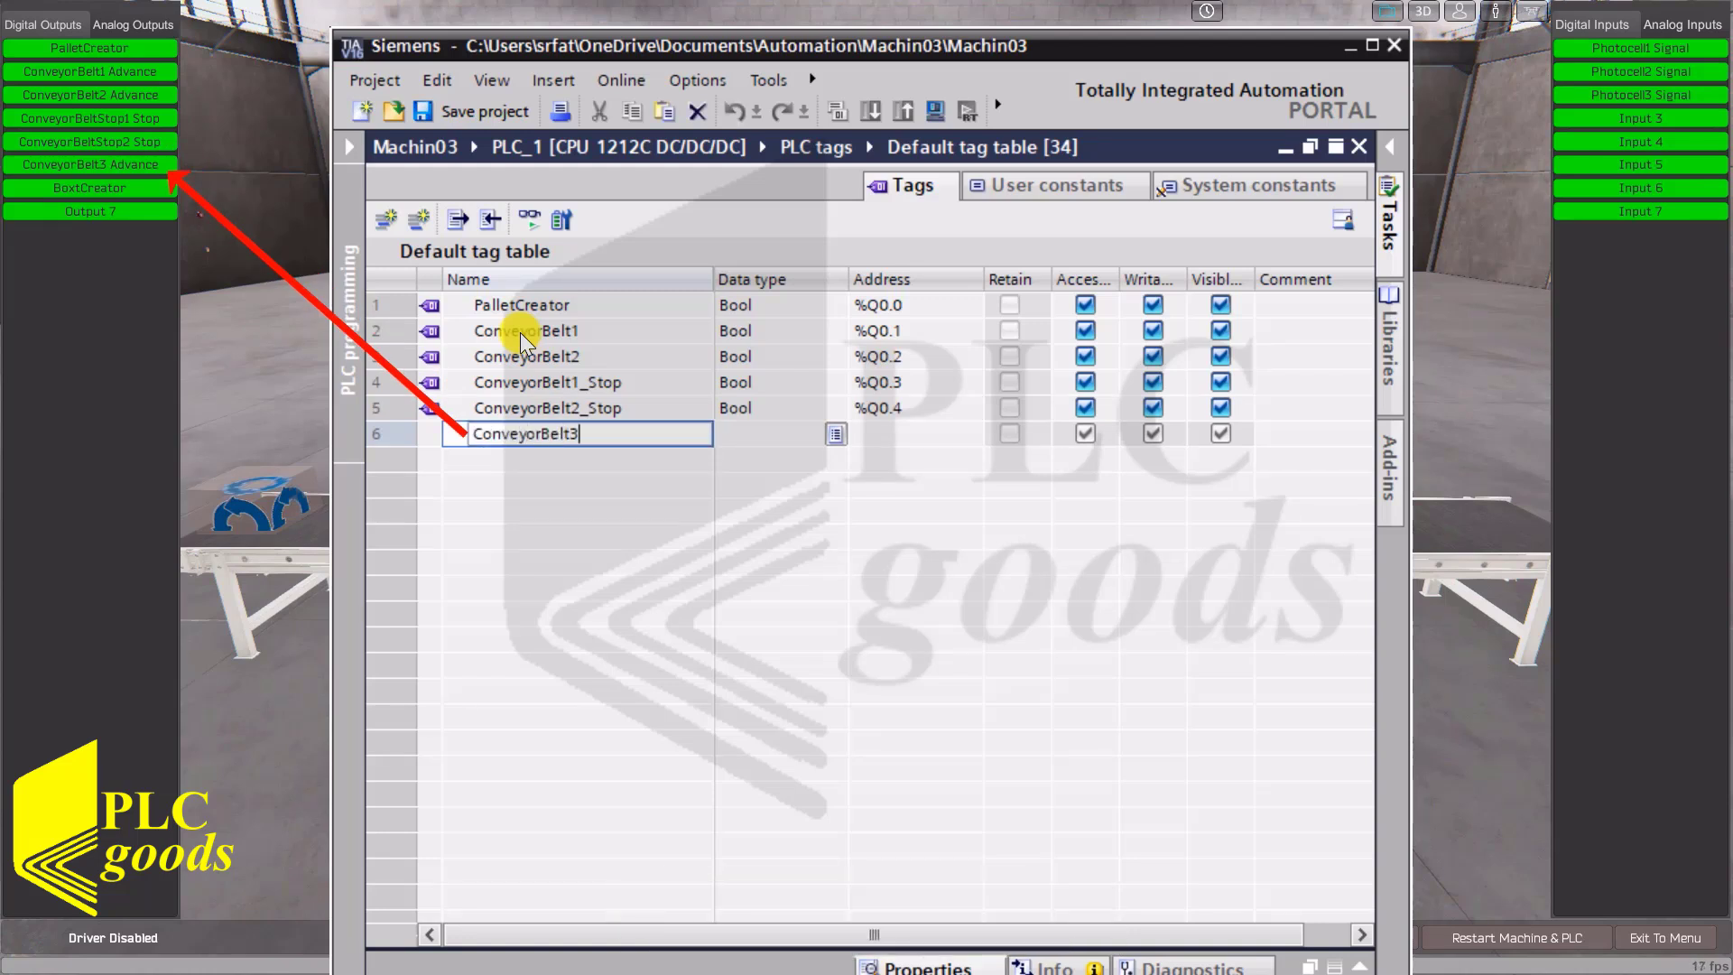
text(lt3)
key(Return)
text(BoxCreator)
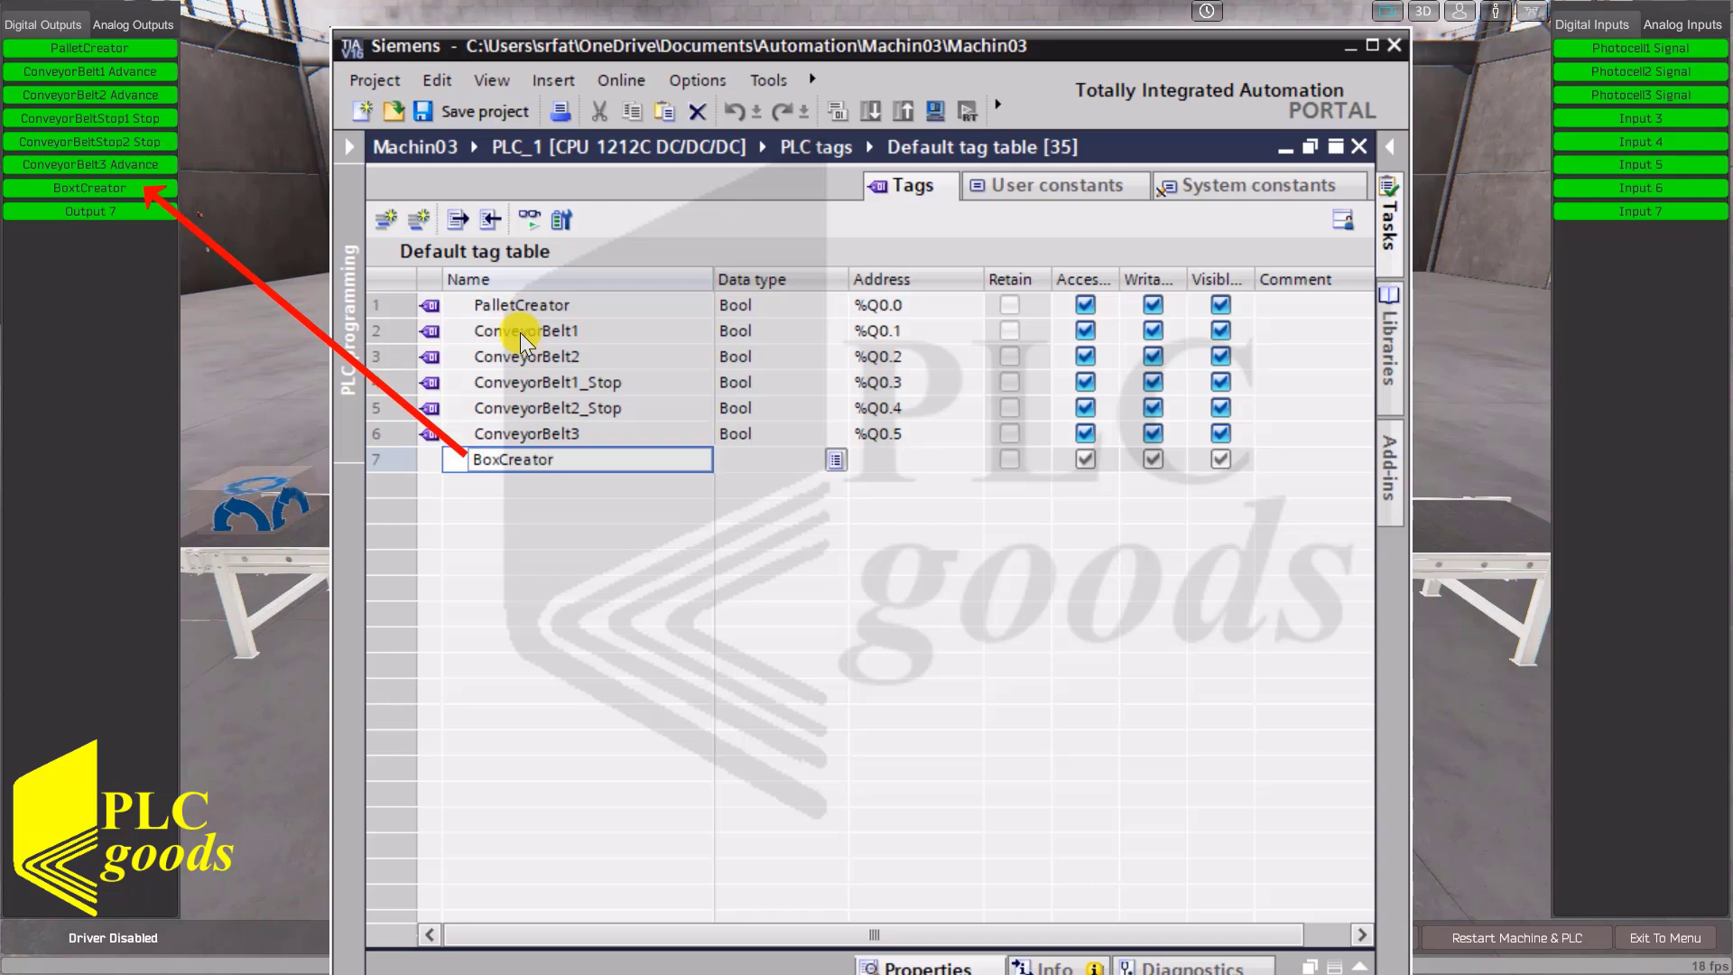
key(Return)
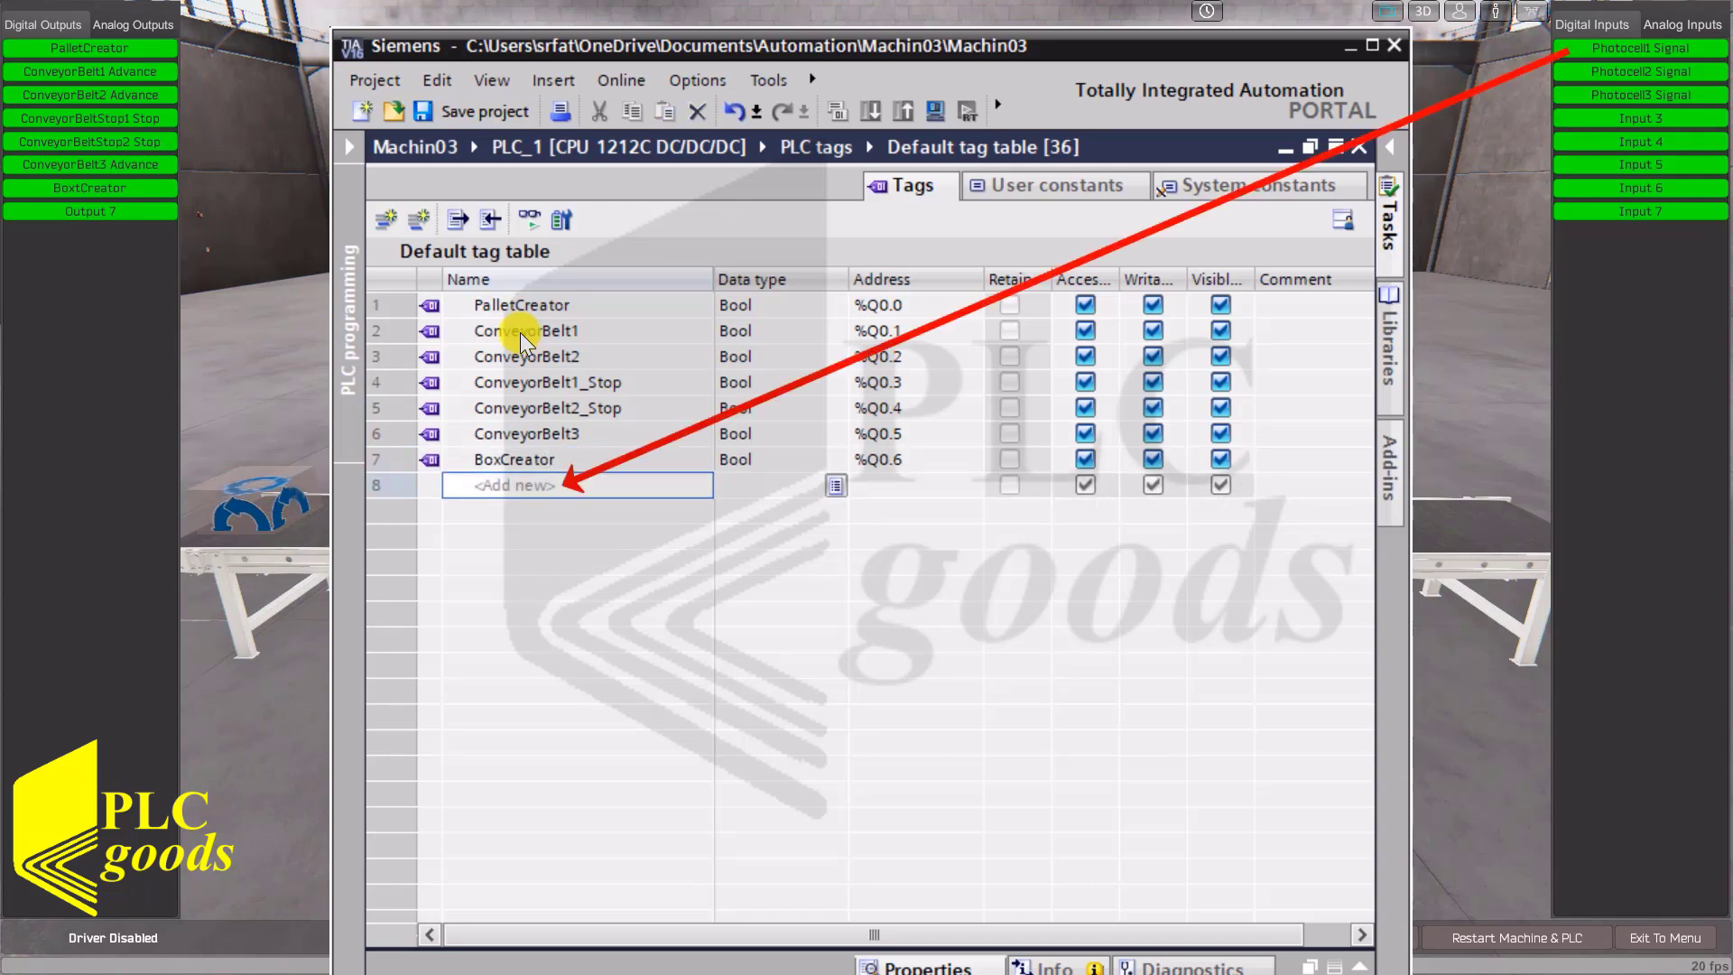
Add the input tag Photocell1 at address %I5.0 and autofill it downward to create Photocell2 and Photocell3.
text(Photo)
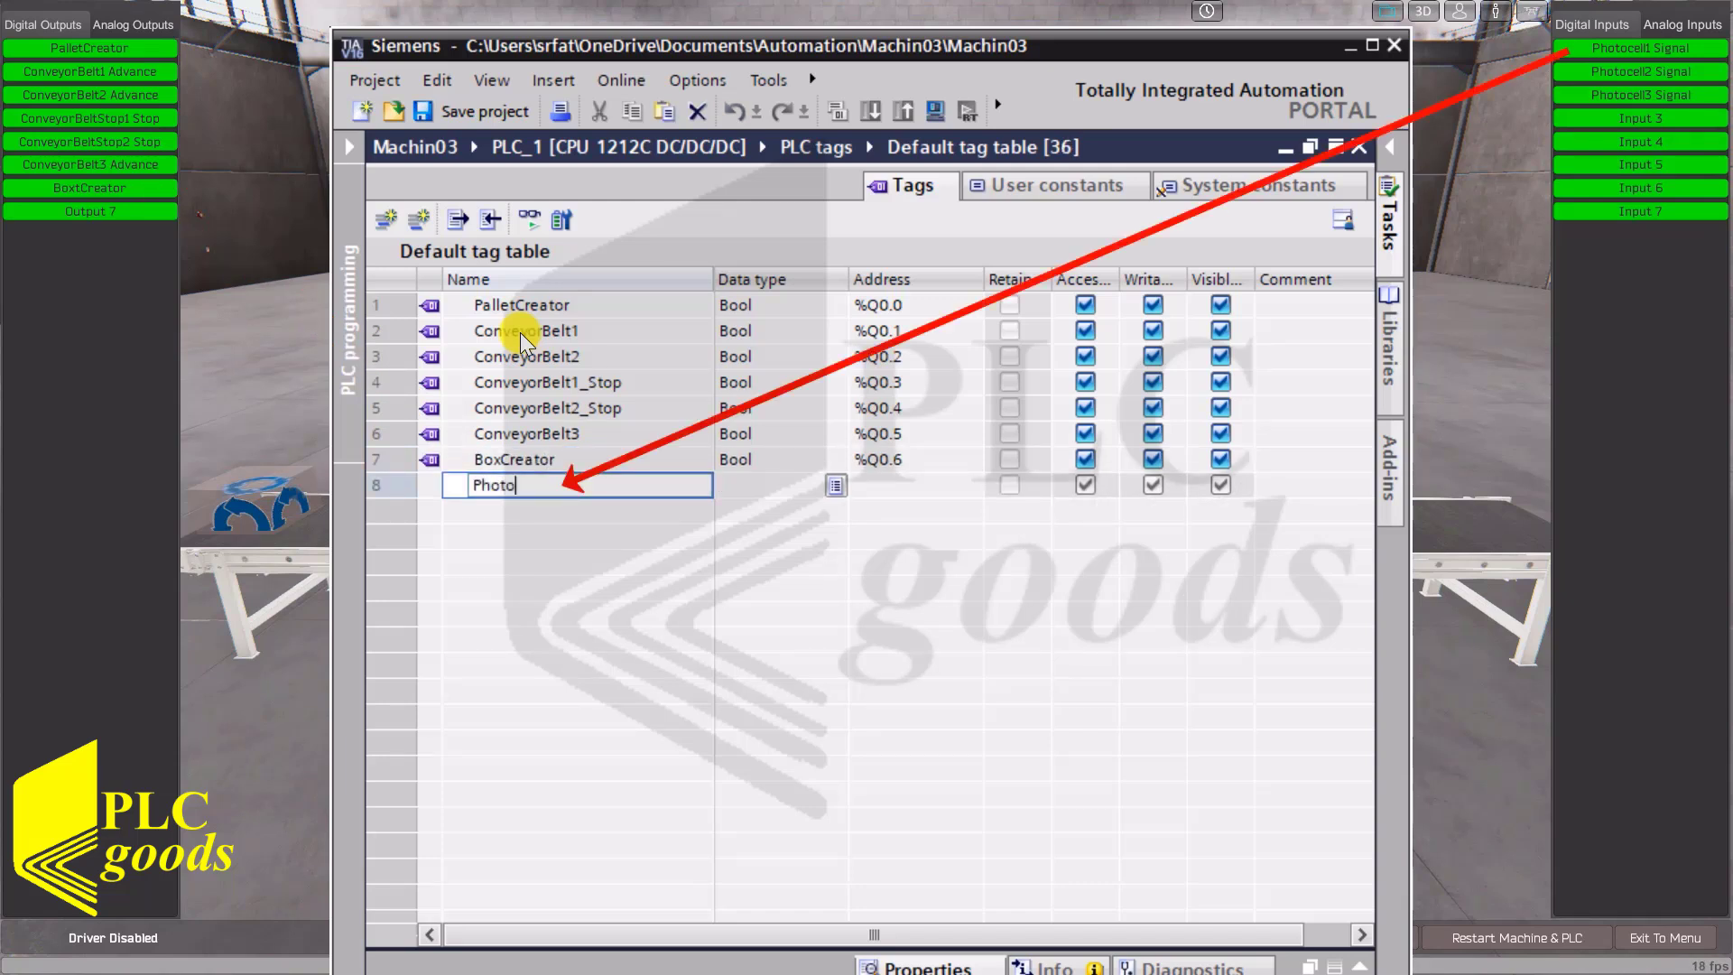
text(cell1)
key(Return)
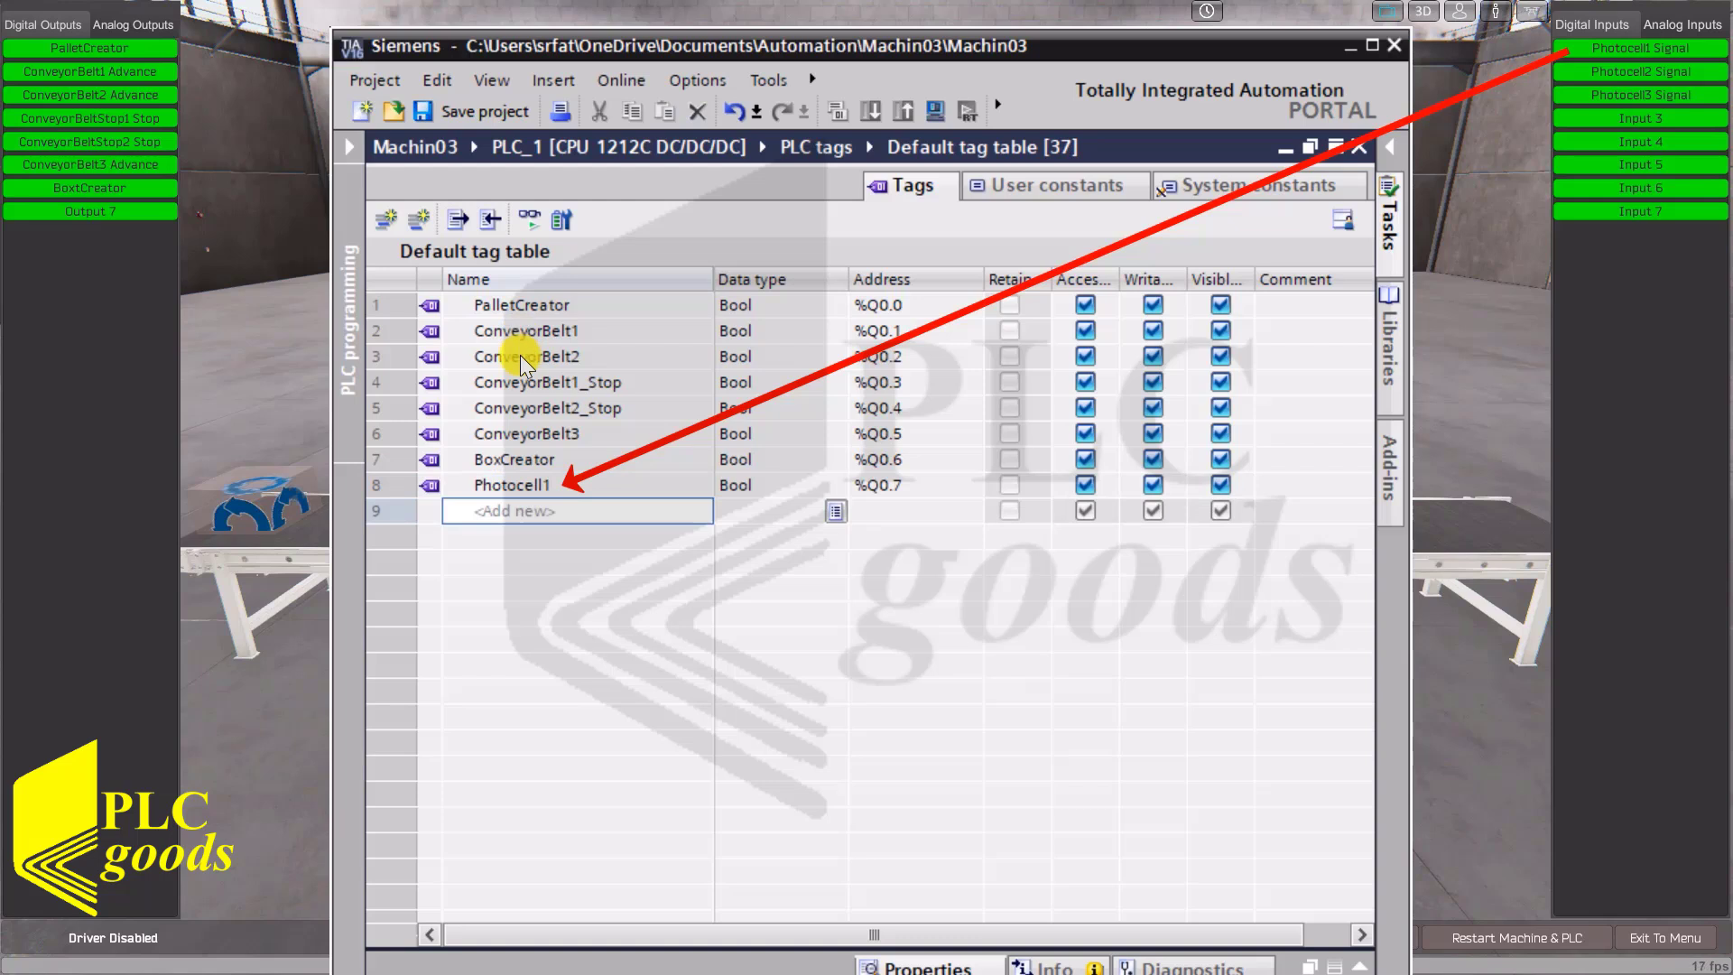
click(880, 492)
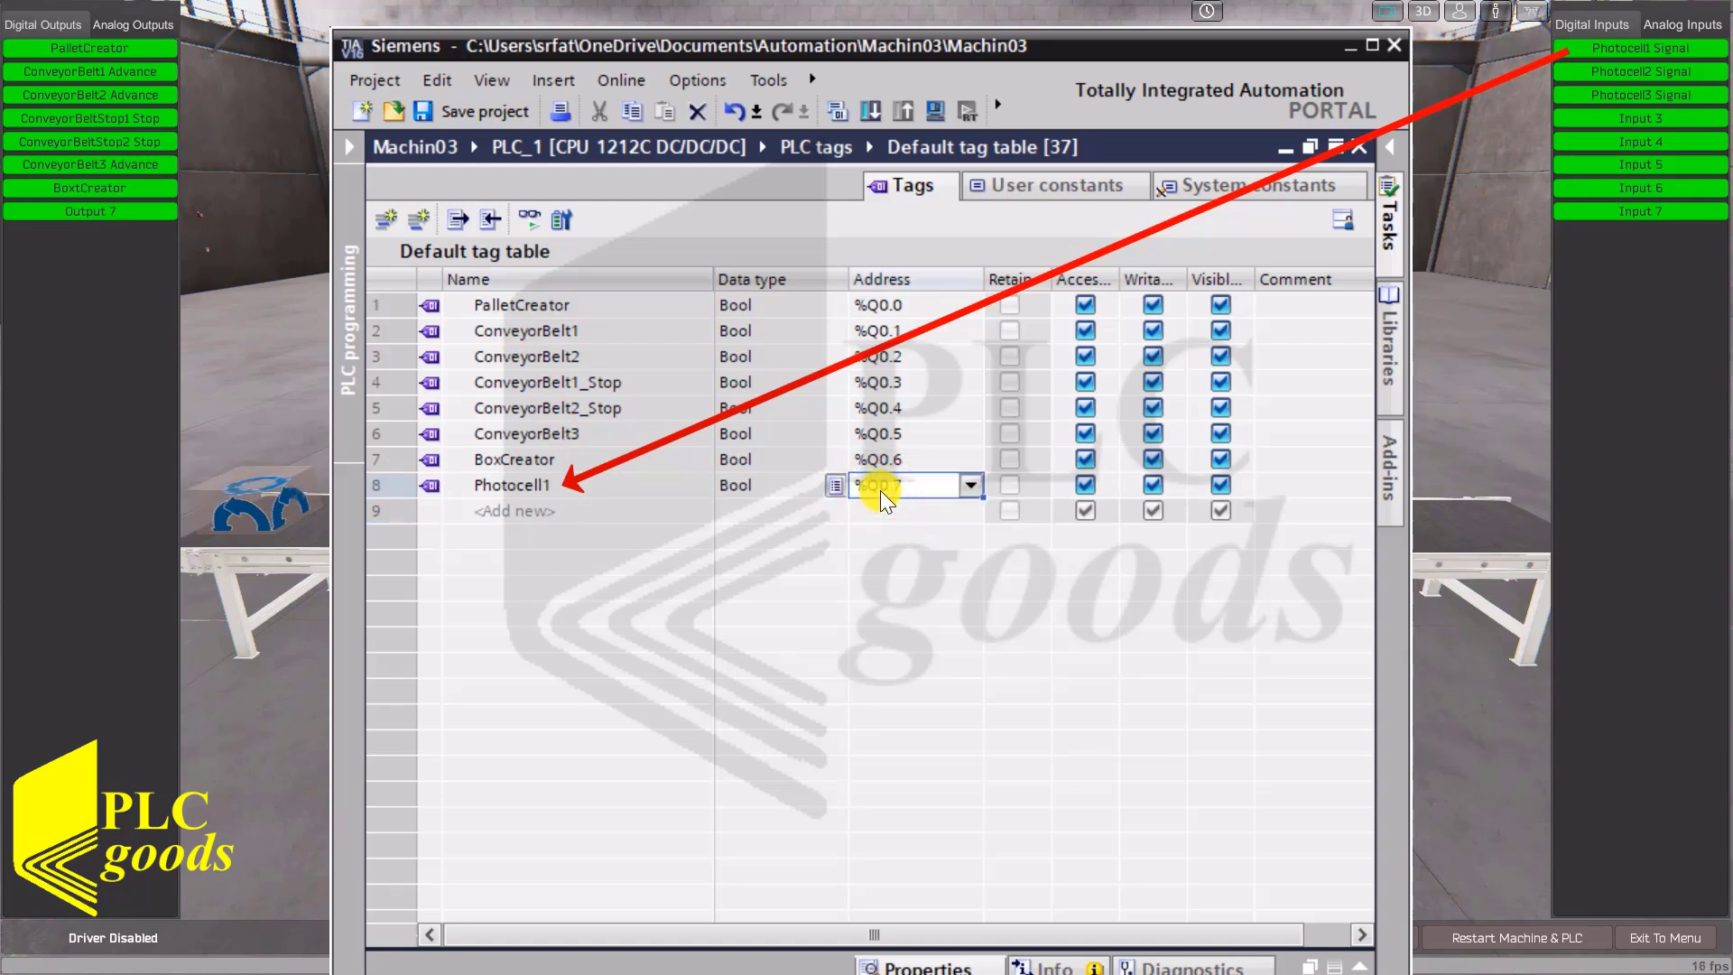
text(i5.0)
key(Return)
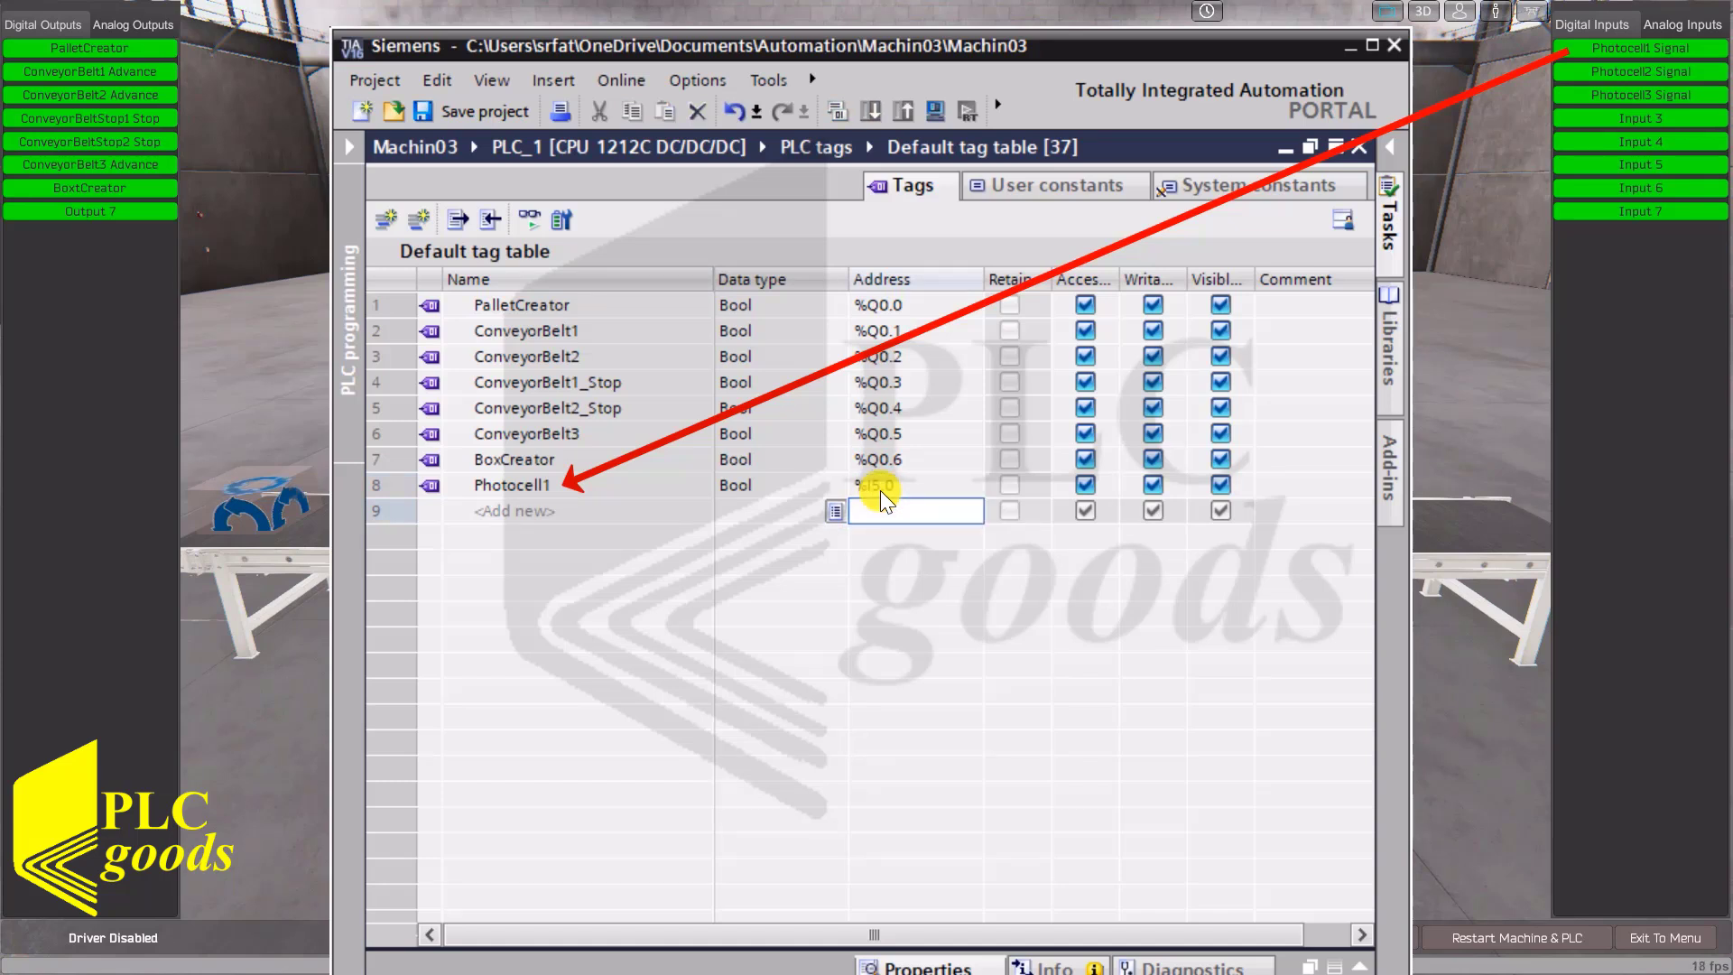
click(691, 488)
drag(710, 495, 702, 547)
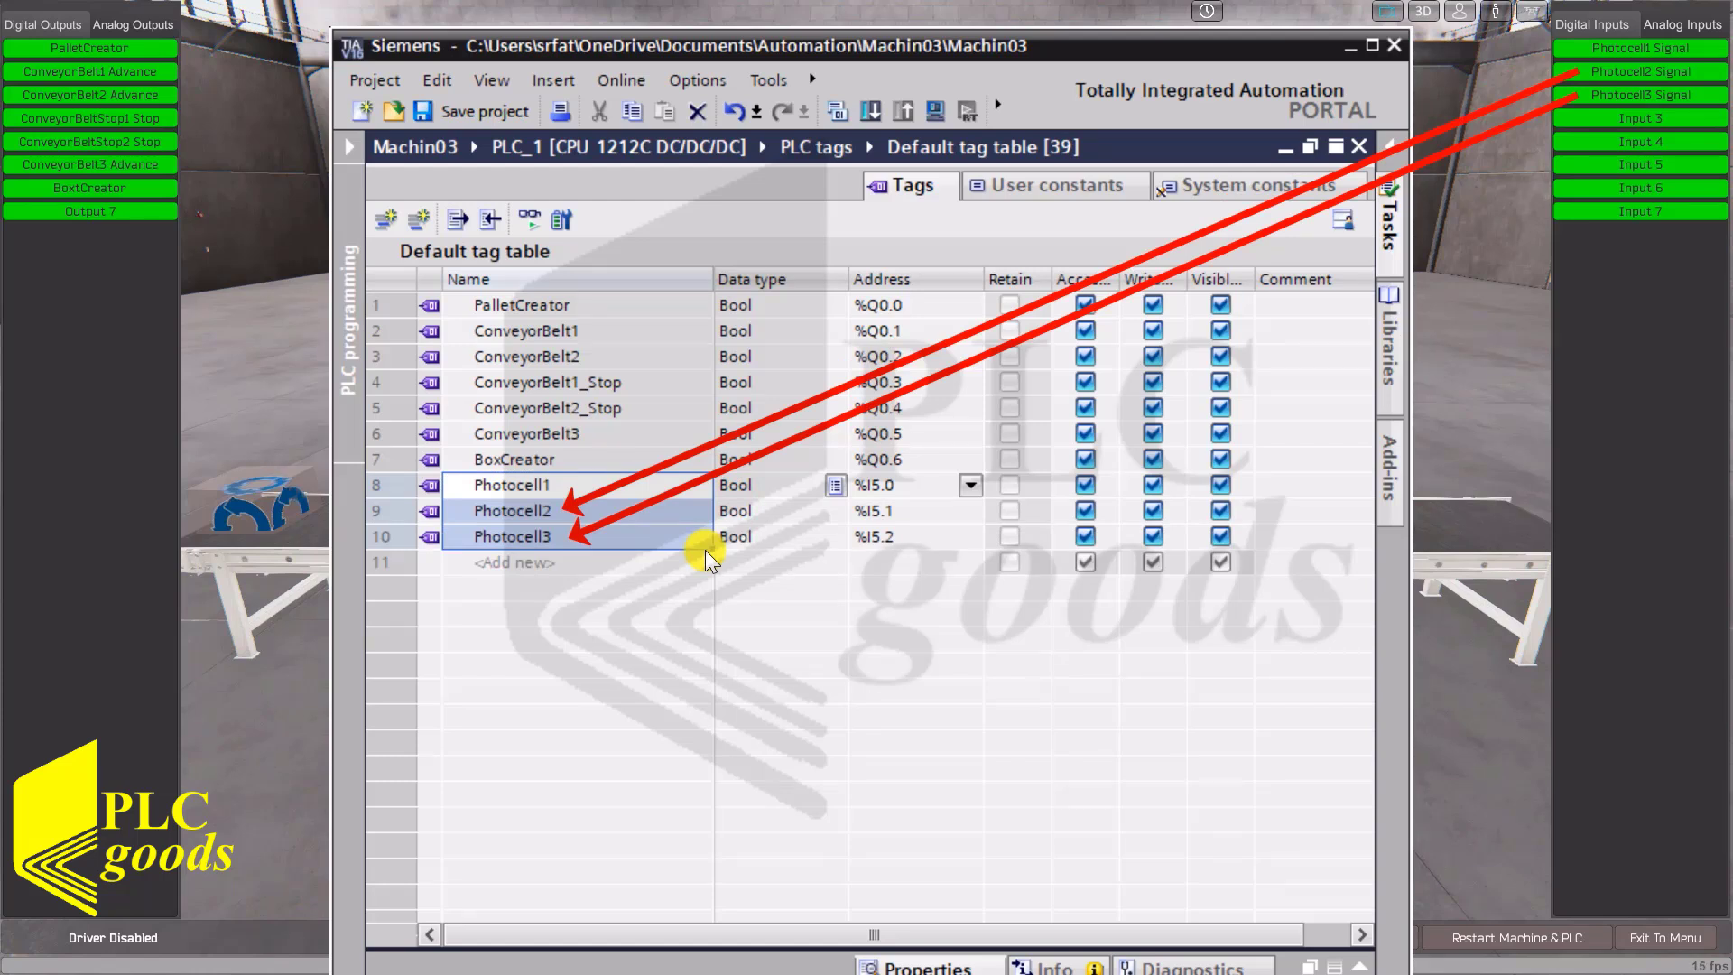
Maximize the TIA Portal window, close the tag table, and open the Main [OB1] program block at Network 1.
click(1372, 47)
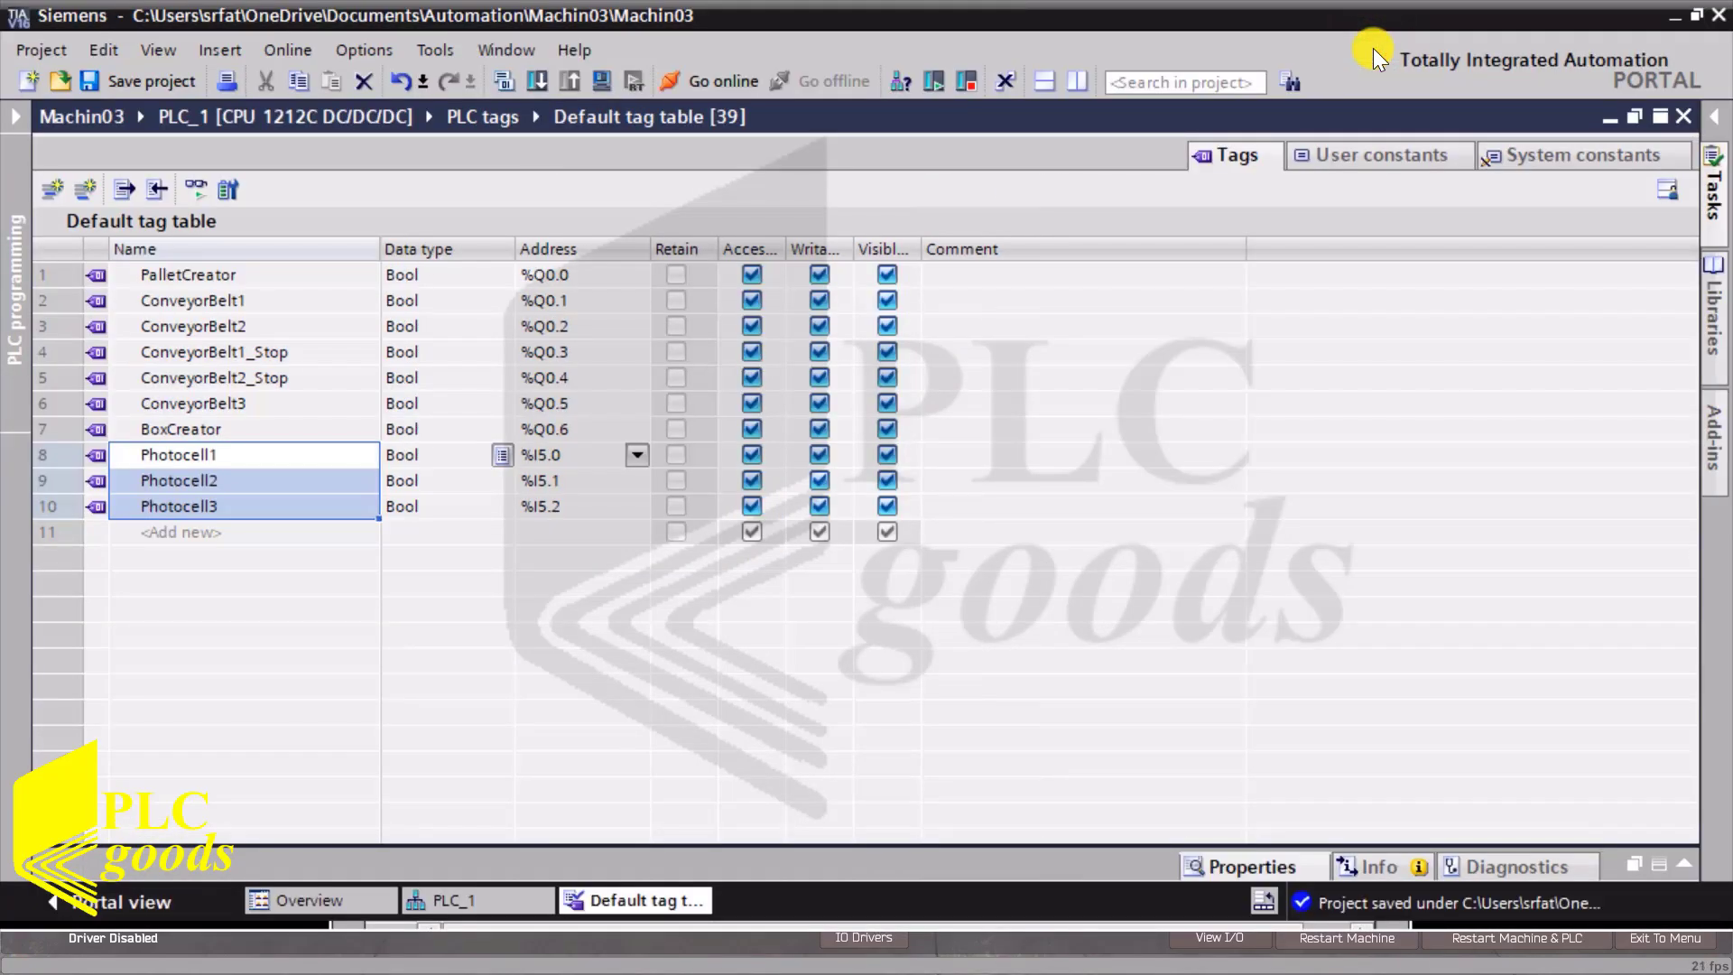
click(1679, 116)
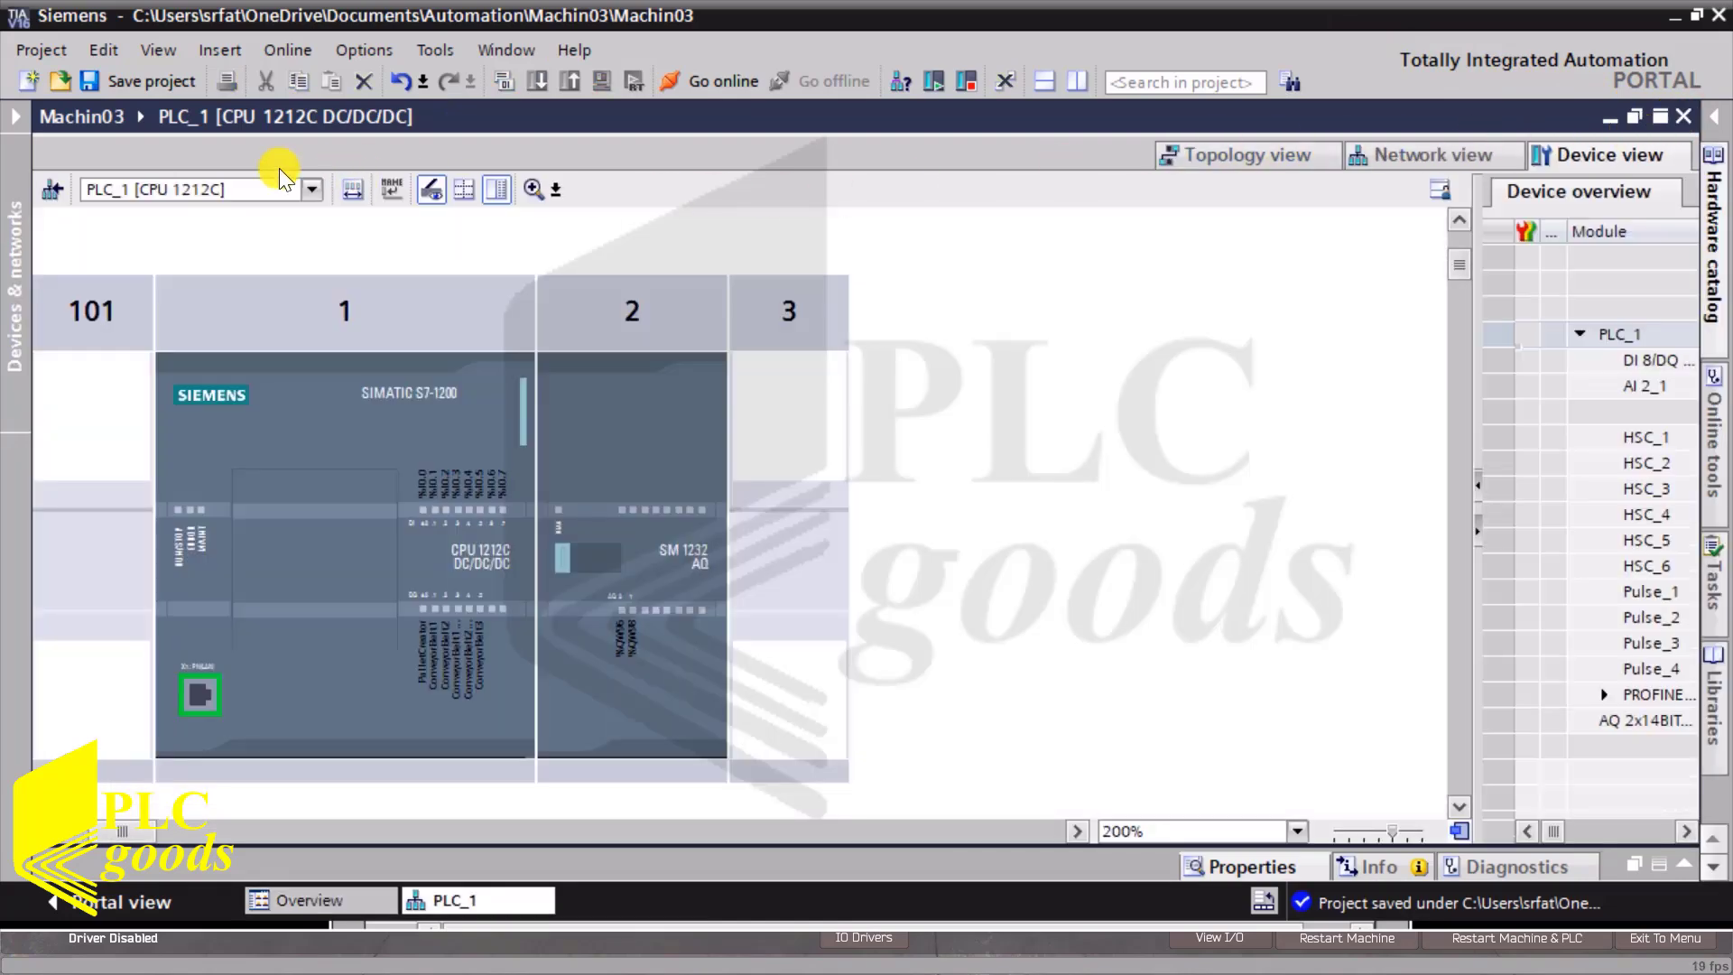
click(14, 116)
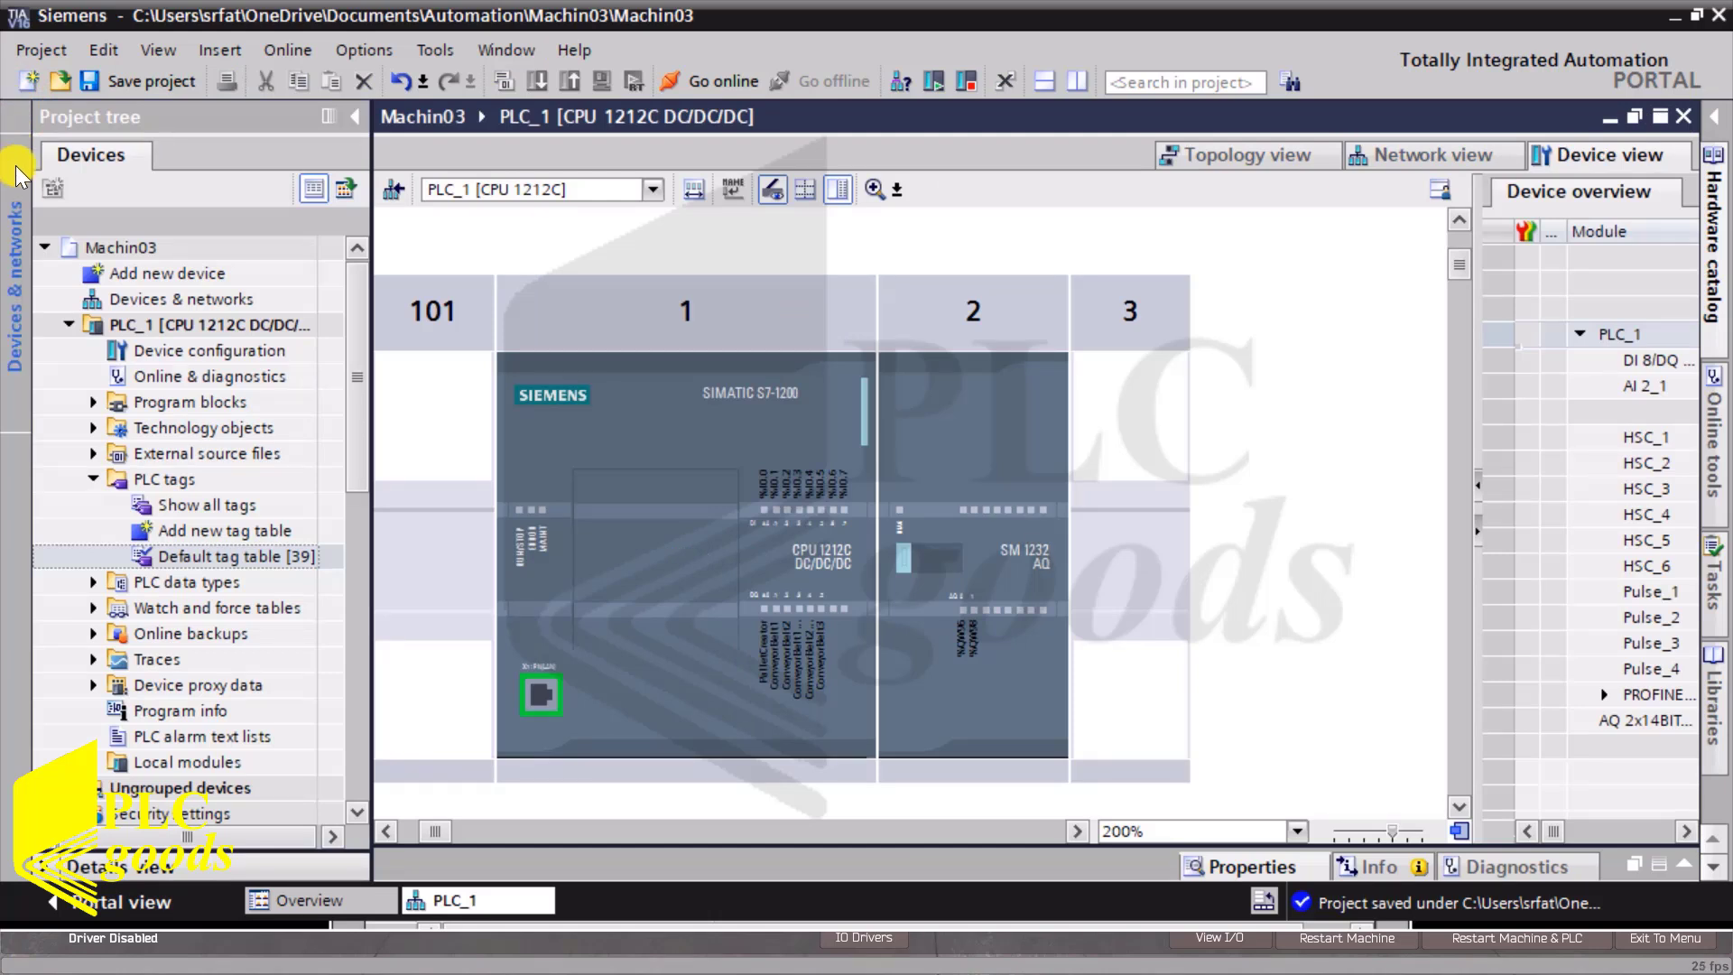
click(97, 479)
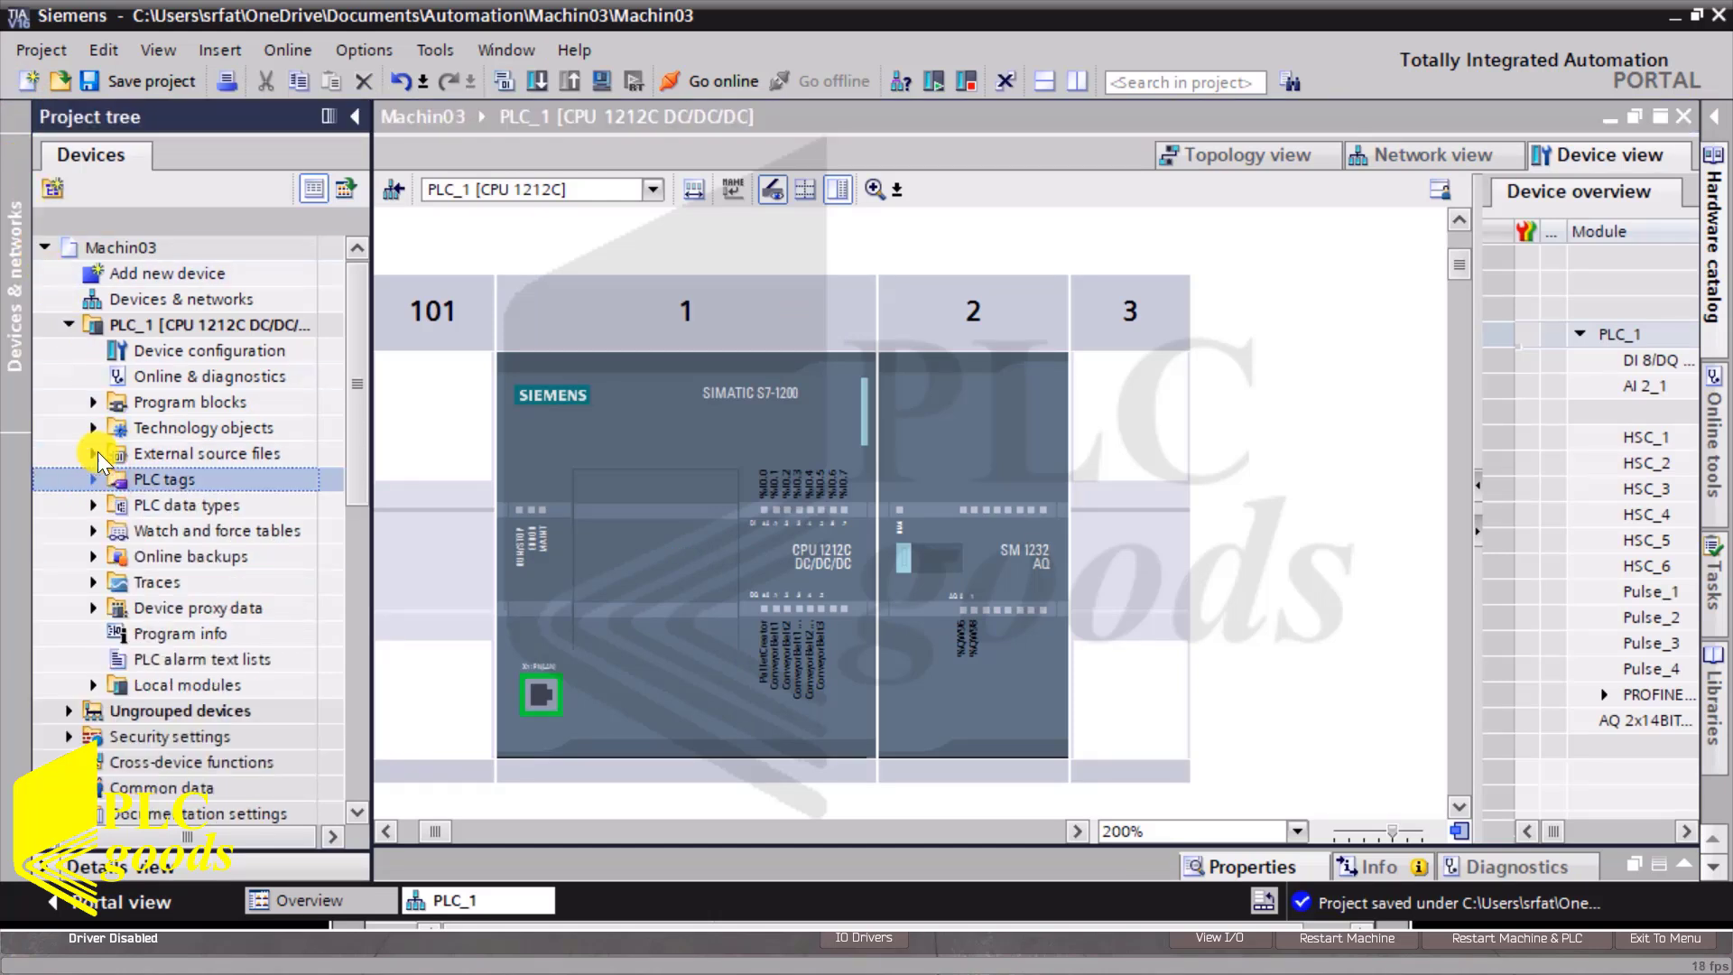
click(97, 403)
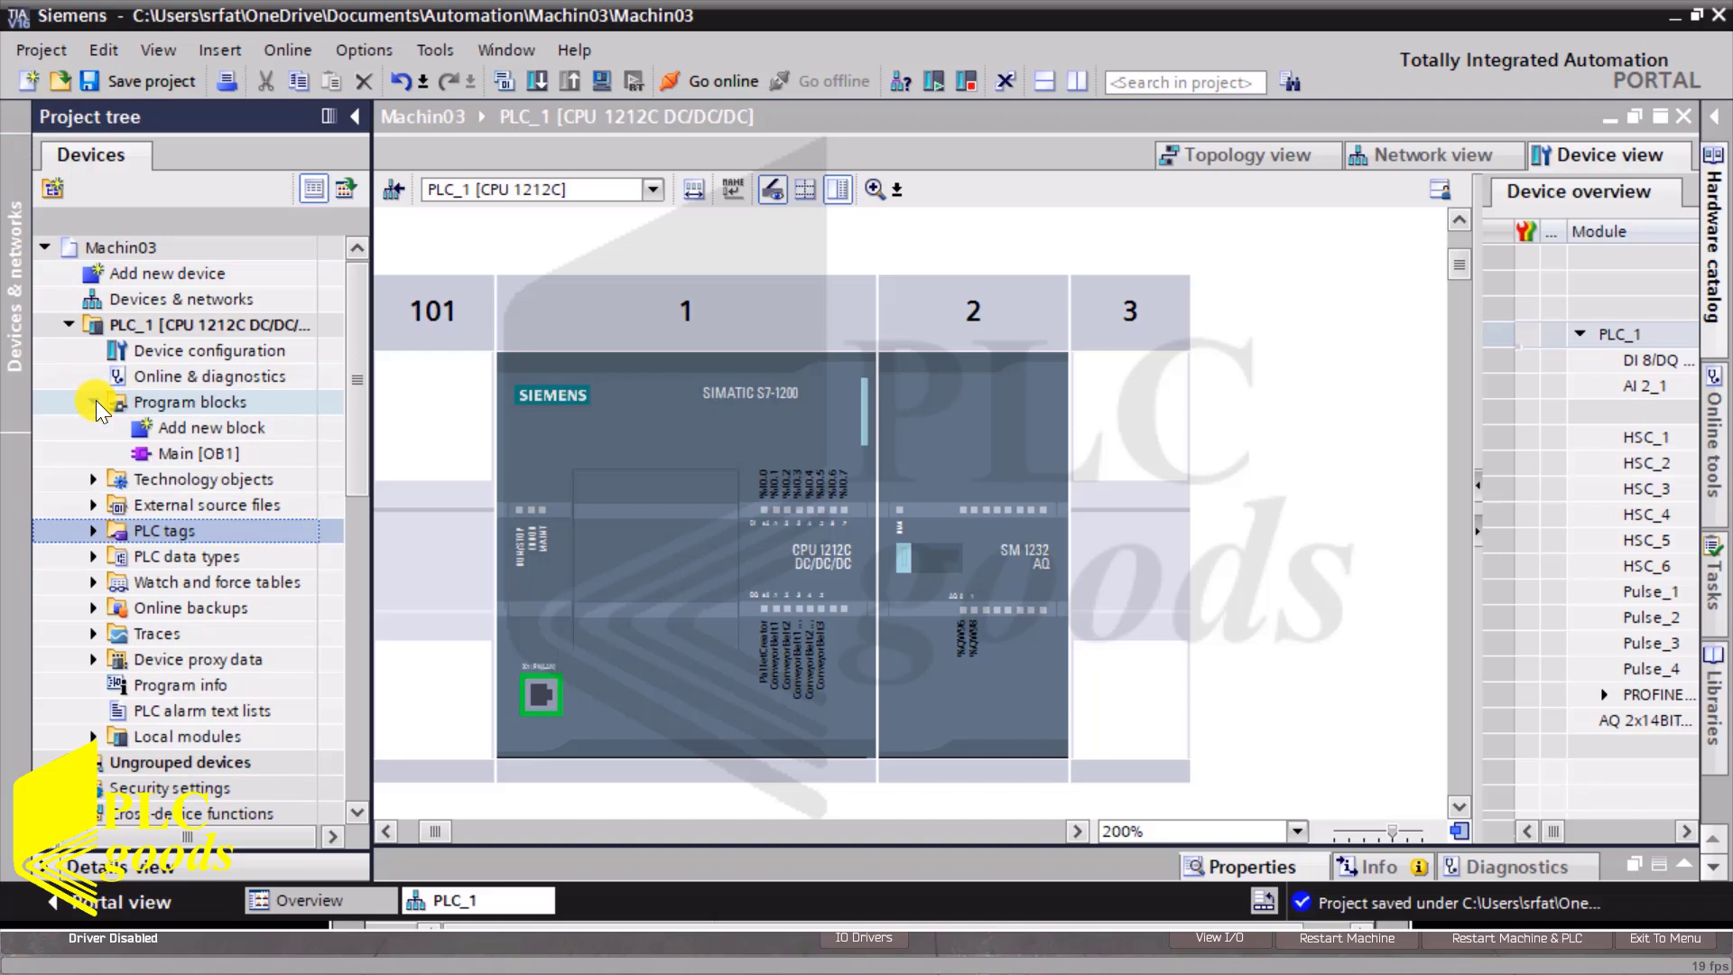
click(148, 453)
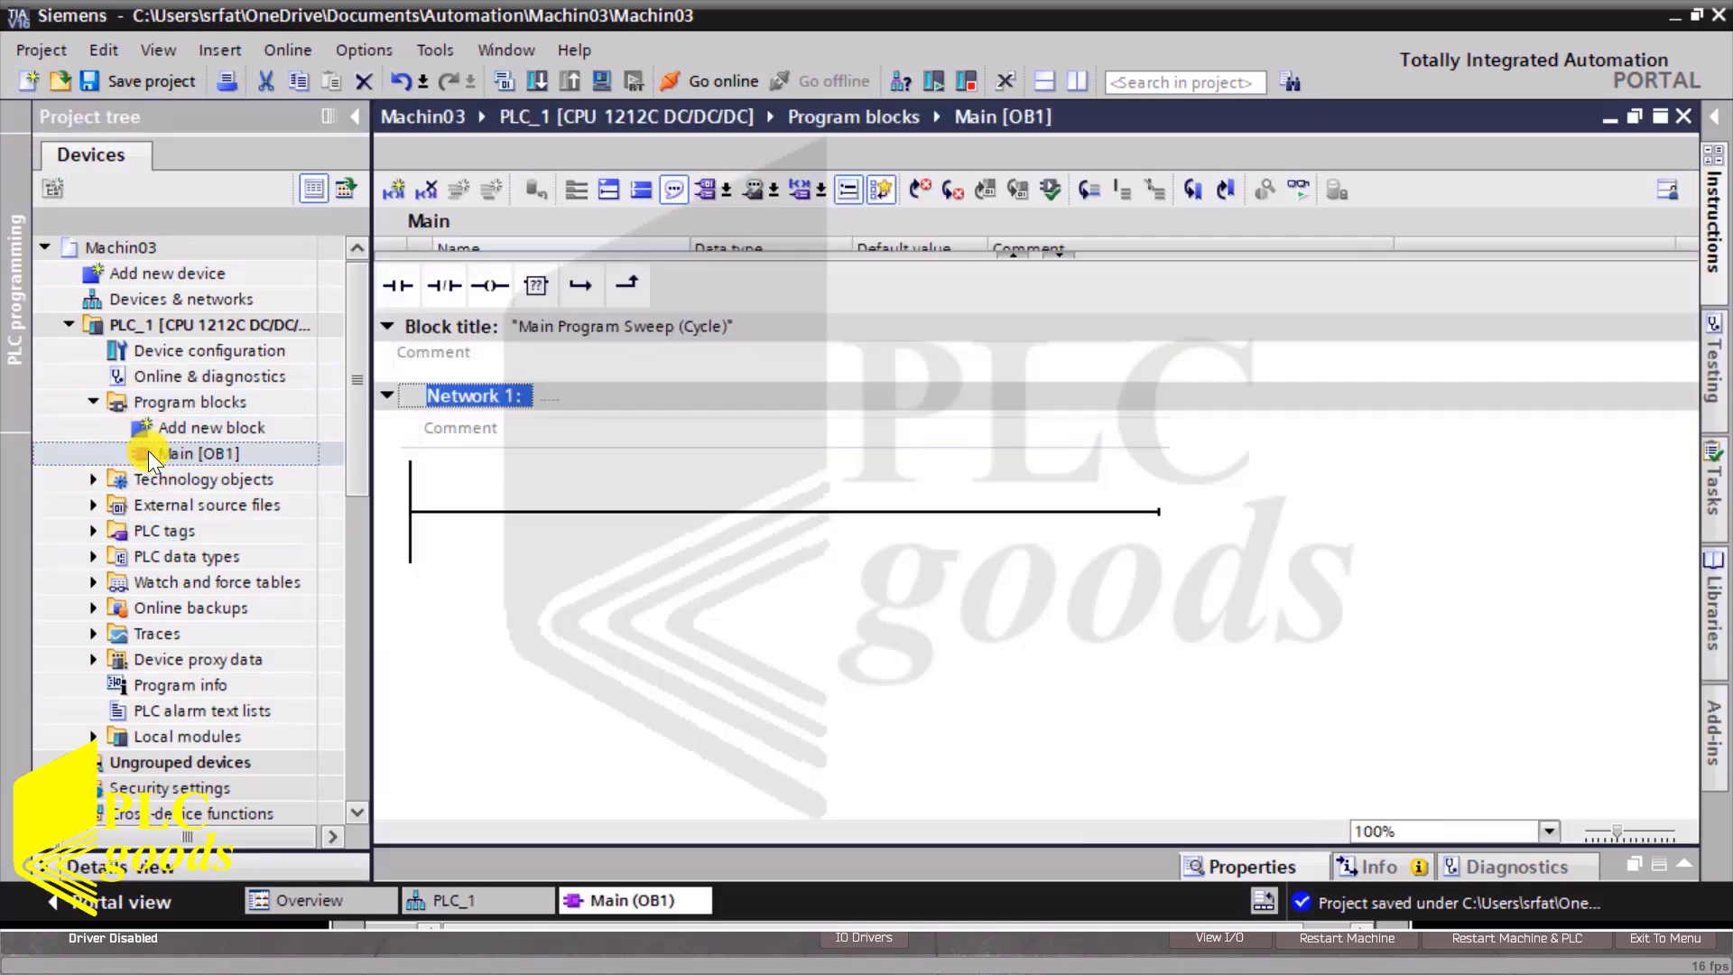
click(520, 504)
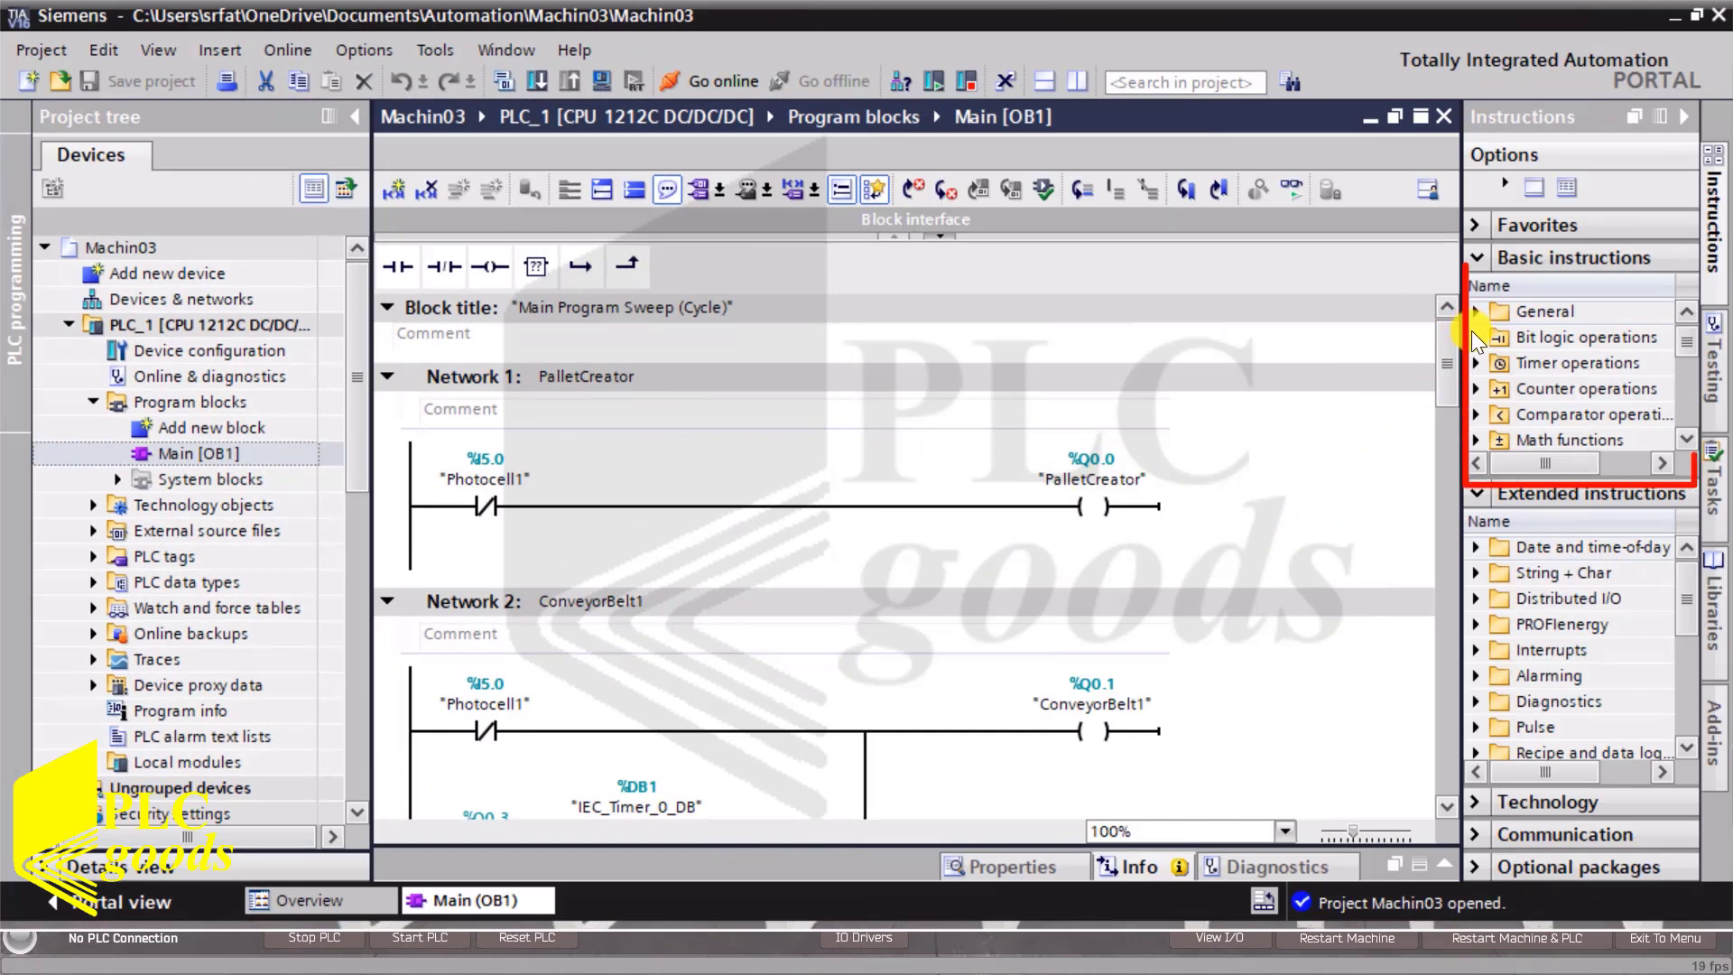
Examine the Bit logic and Timer operations among the basic instructions, and review Main's ladder networks down to BoxCreator.
click(1476, 338)
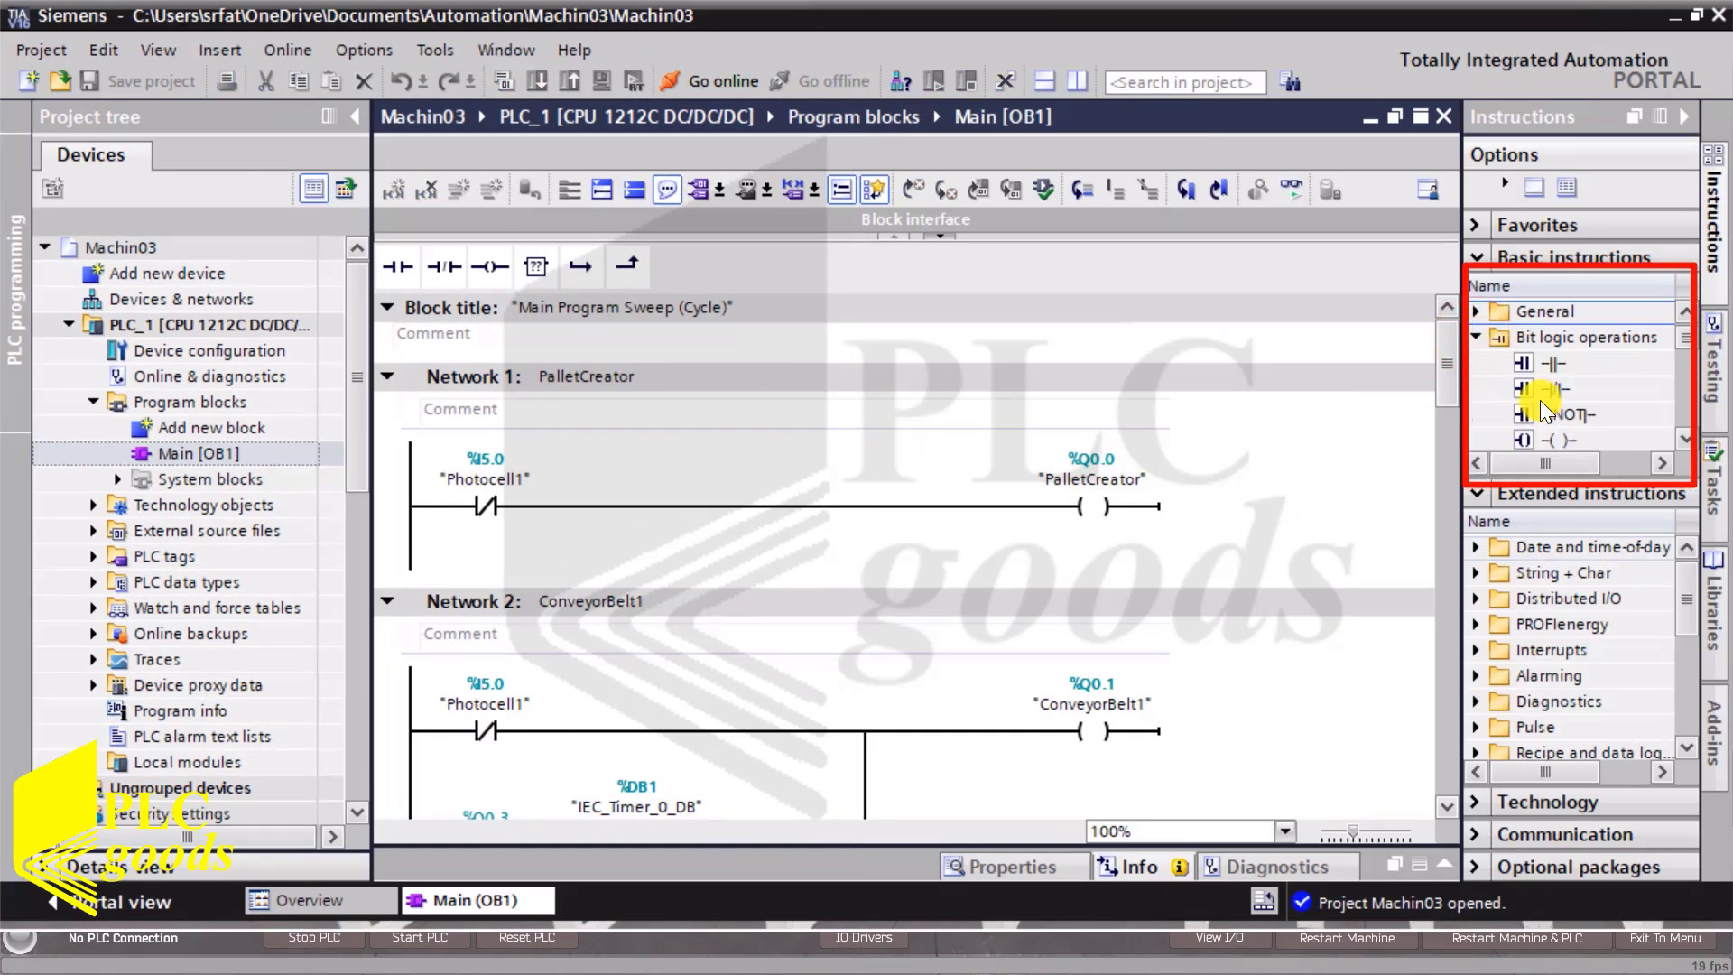
scroll(1545, 411, down, 2)
scroll(1545, 411, down, 3)
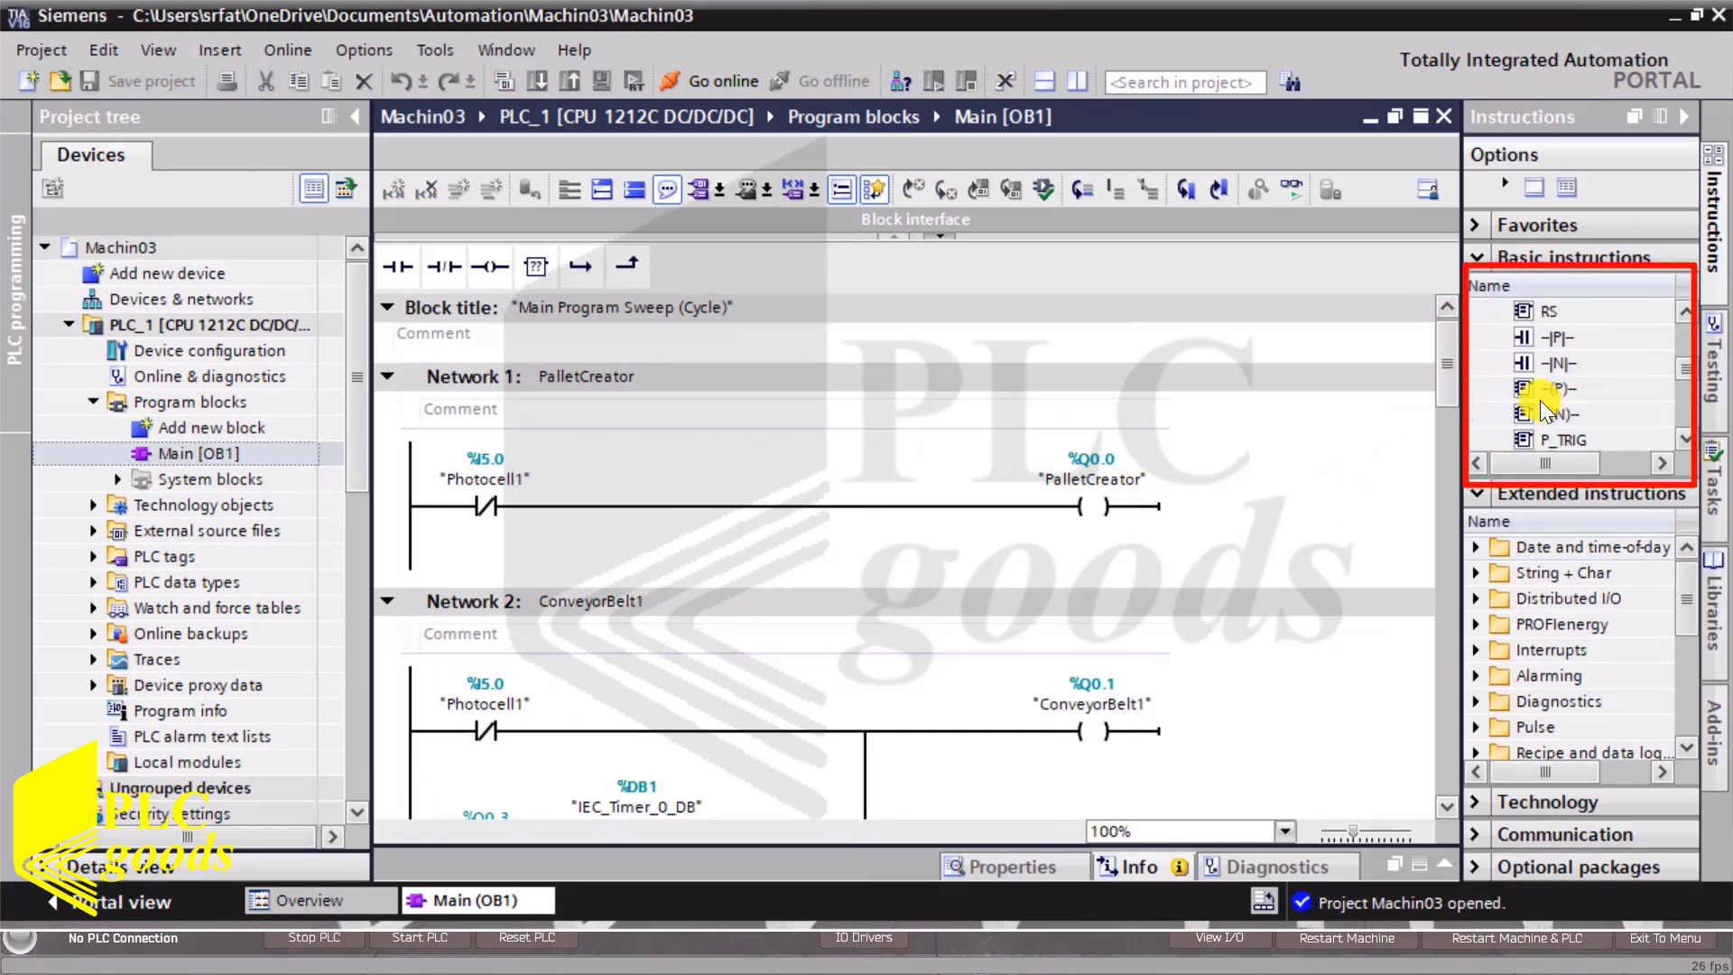
scroll(1545, 411, down, 1)
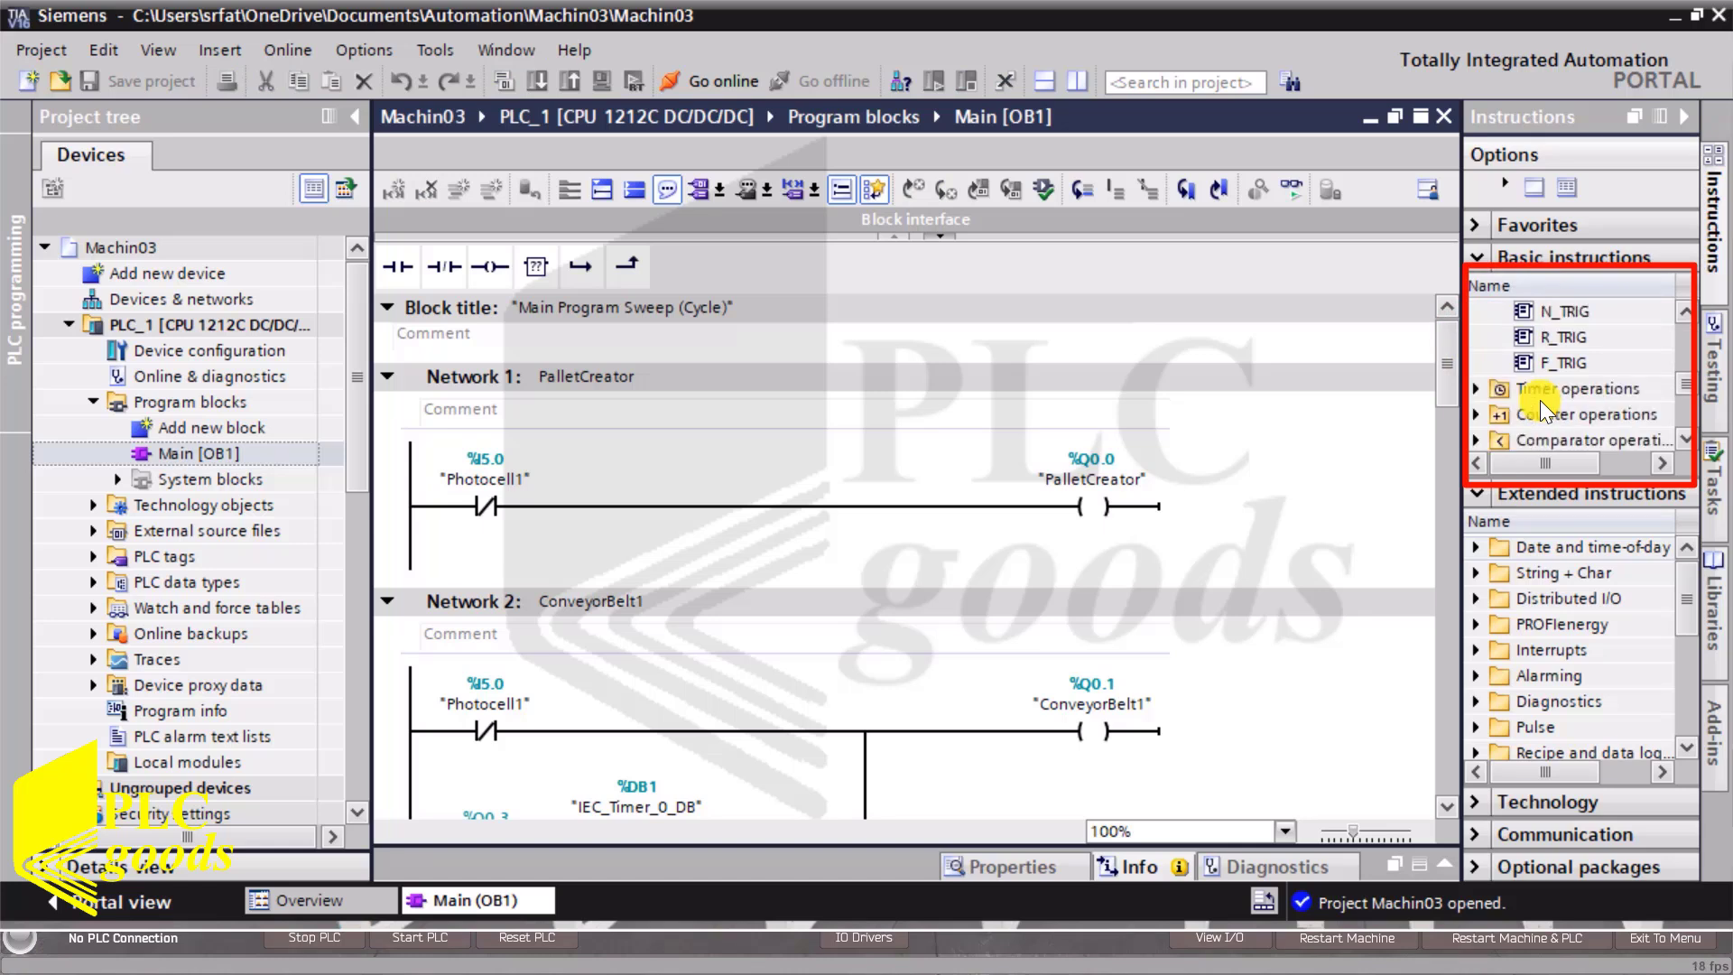
click(1477, 390)
scroll(1485, 404, down, 1)
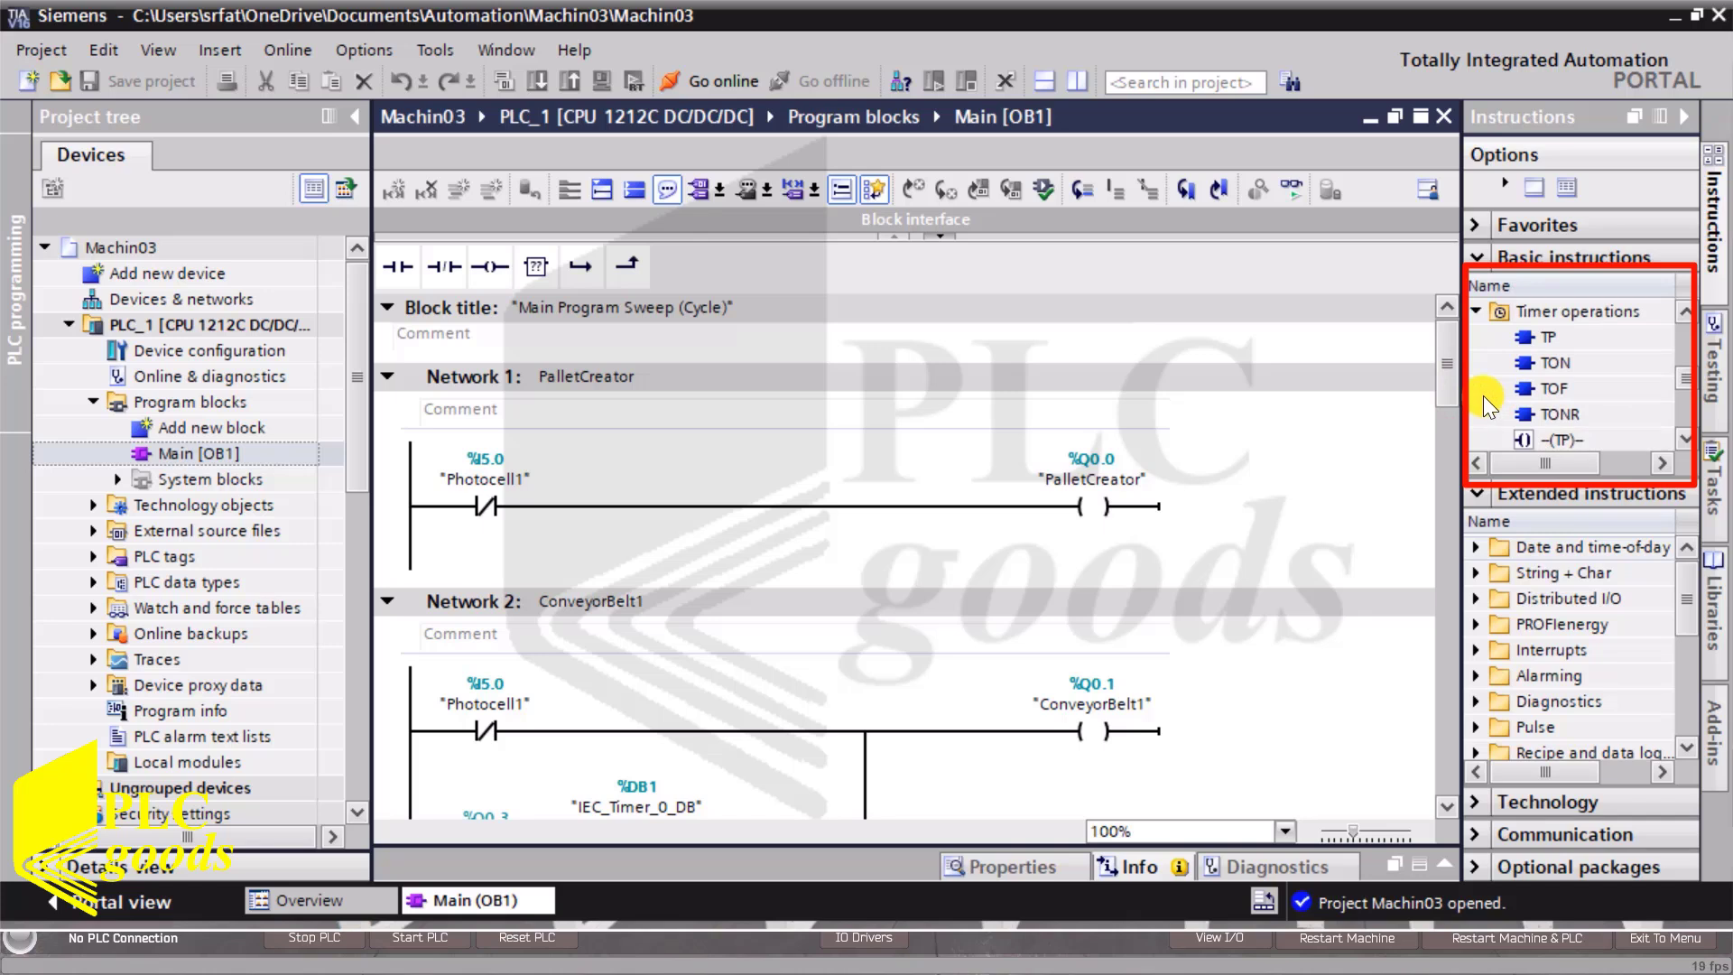
scroll(1487, 408, up, 6)
scroll(1488, 408, up, 1)
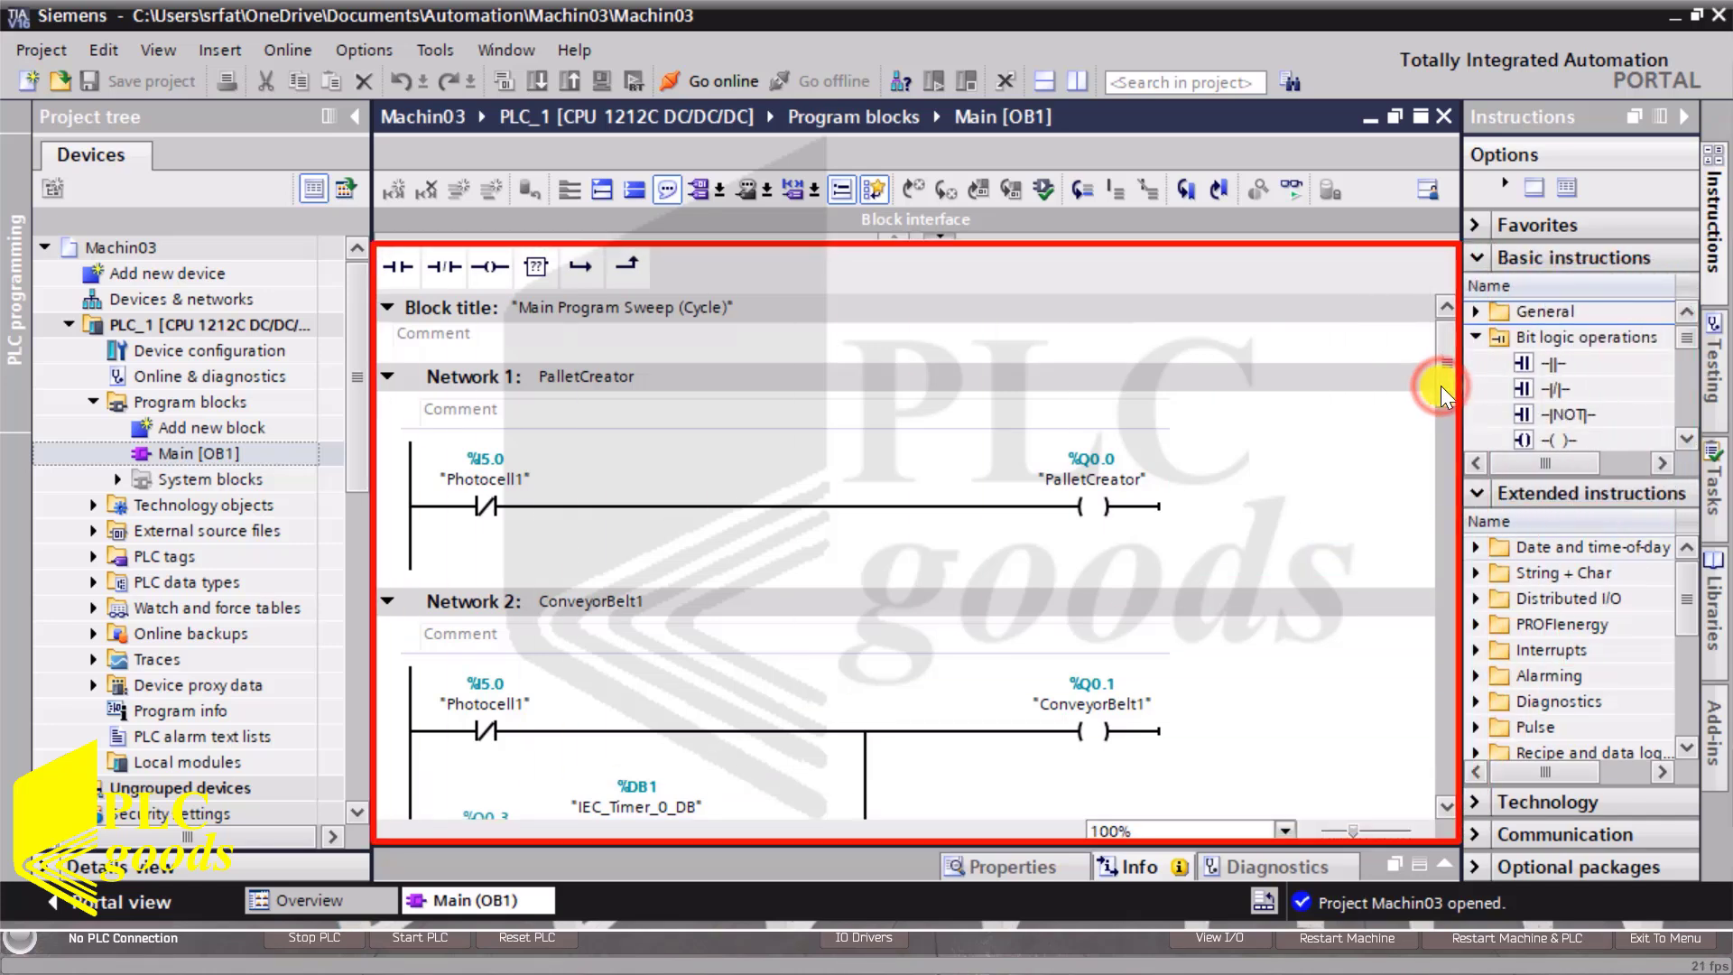
drag(1441, 395, 1415, 785)
scroll(1433, 646, down, 1)
Search Windows for "net" and open the Nettoplcsim-S7o-v-1-2-5-0 folder.
key(super)
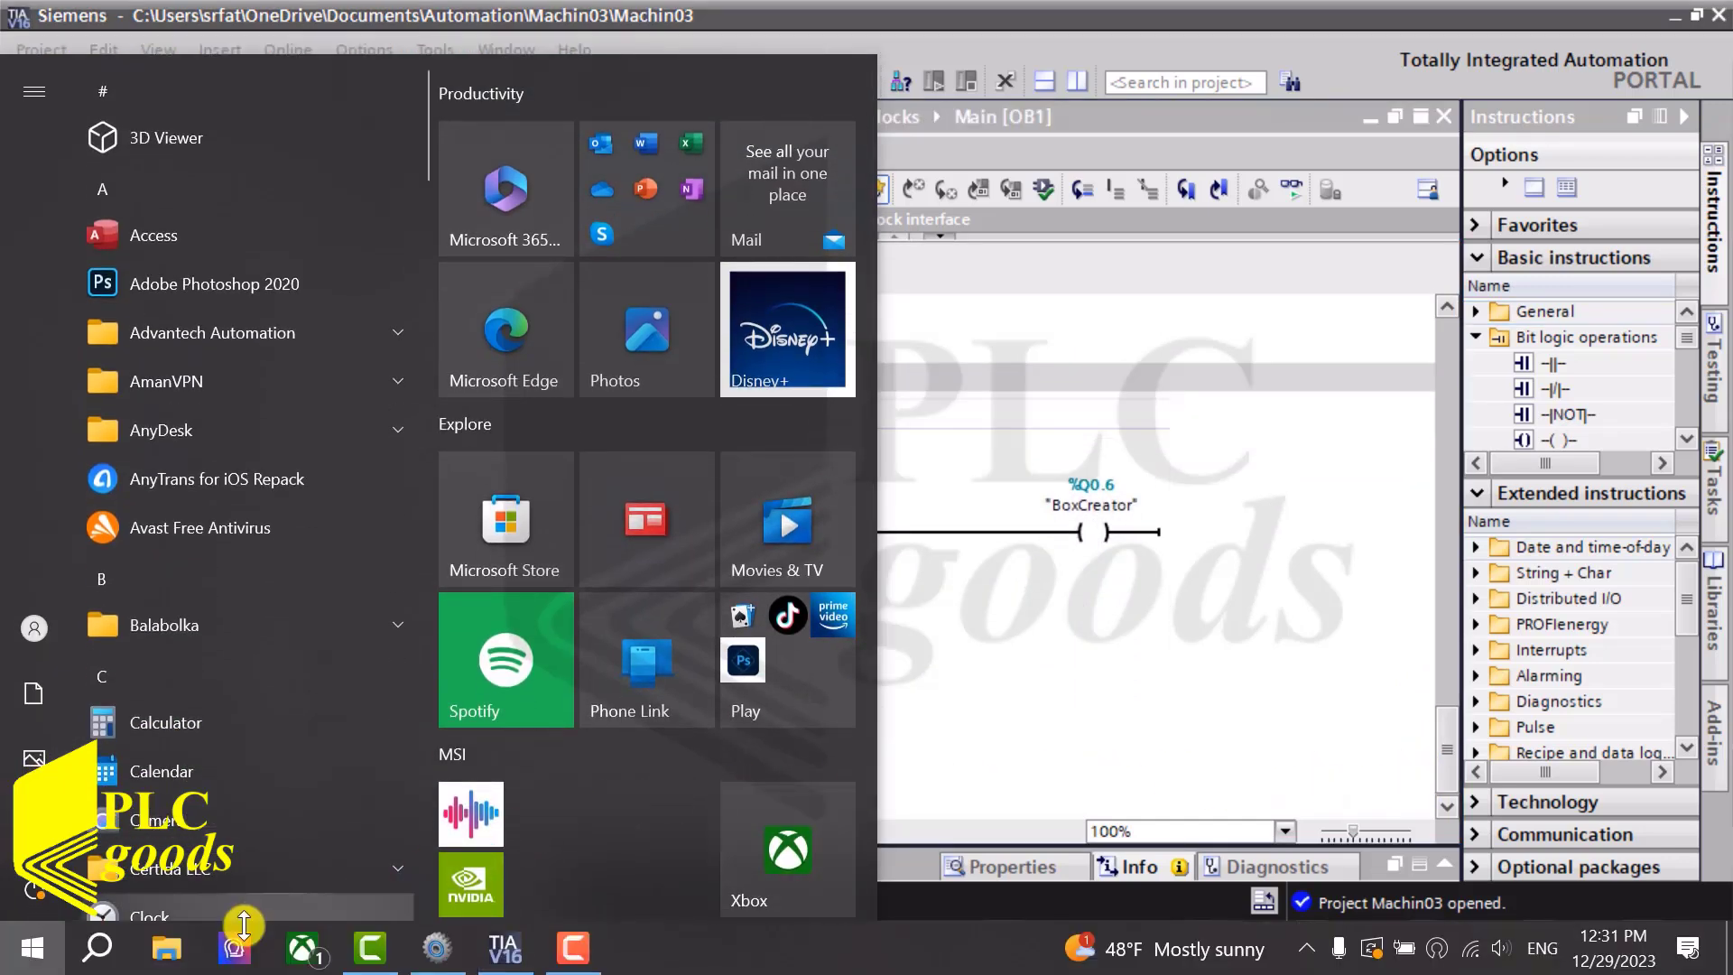
click(106, 945)
text(n)
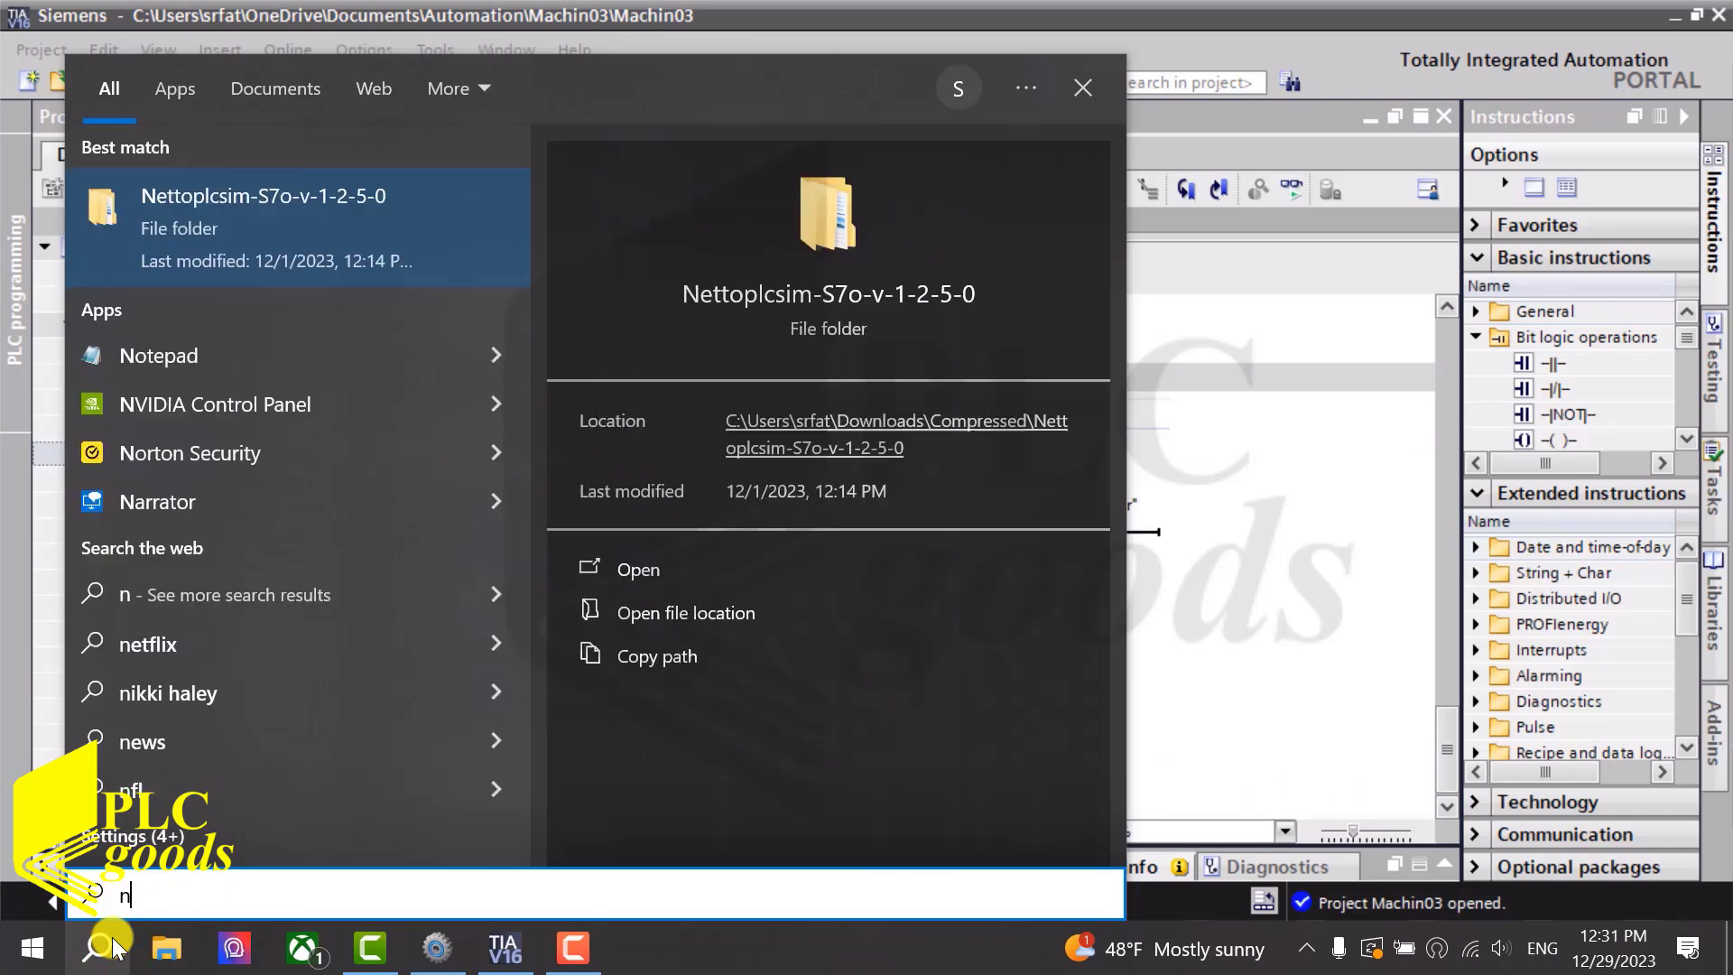
text(et)
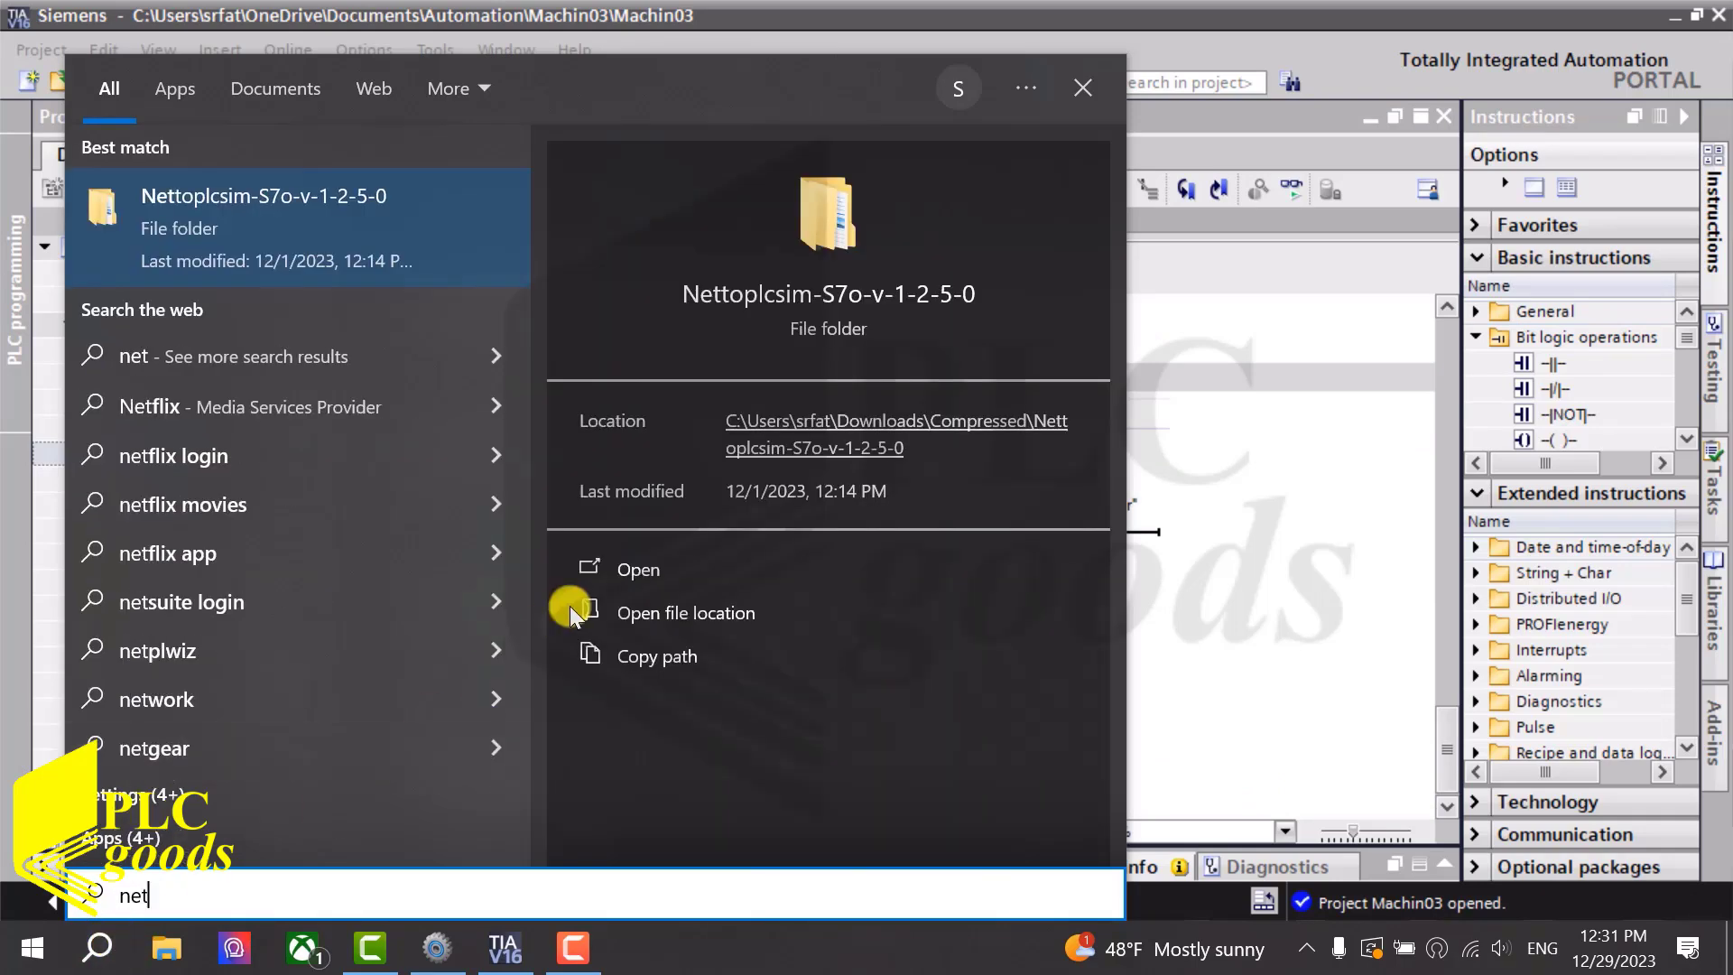
click(823, 294)
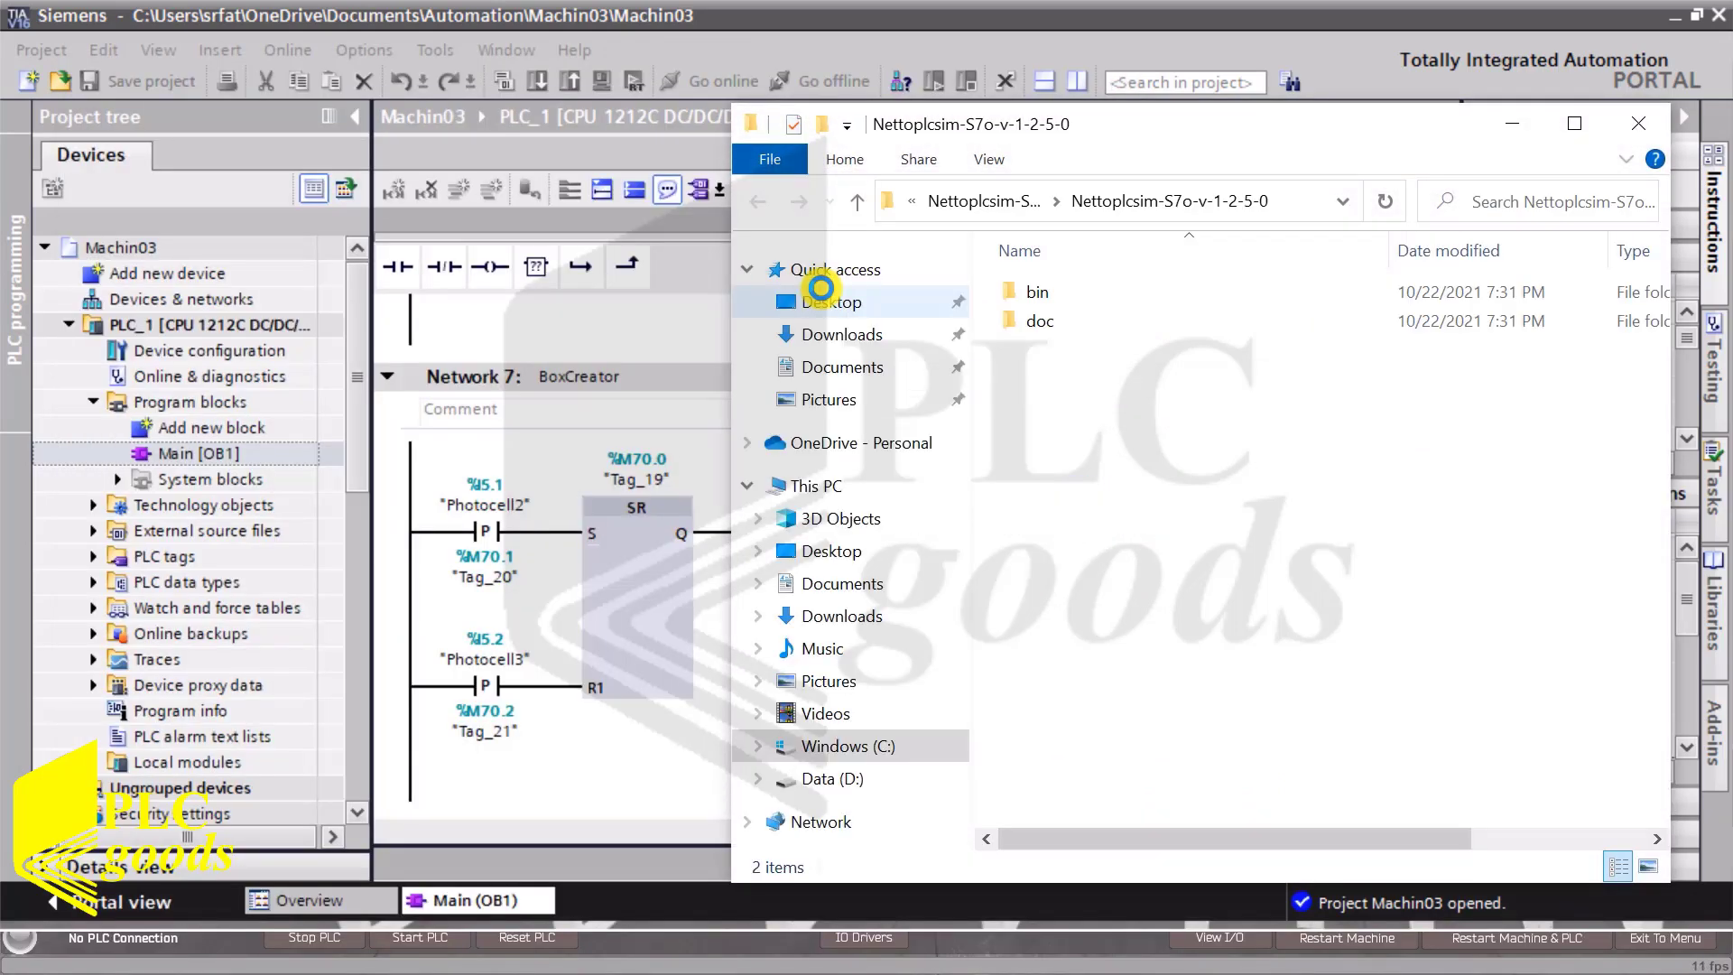
Launch NetToPLCsim.exe from the bin folder.
double_click(1034, 298)
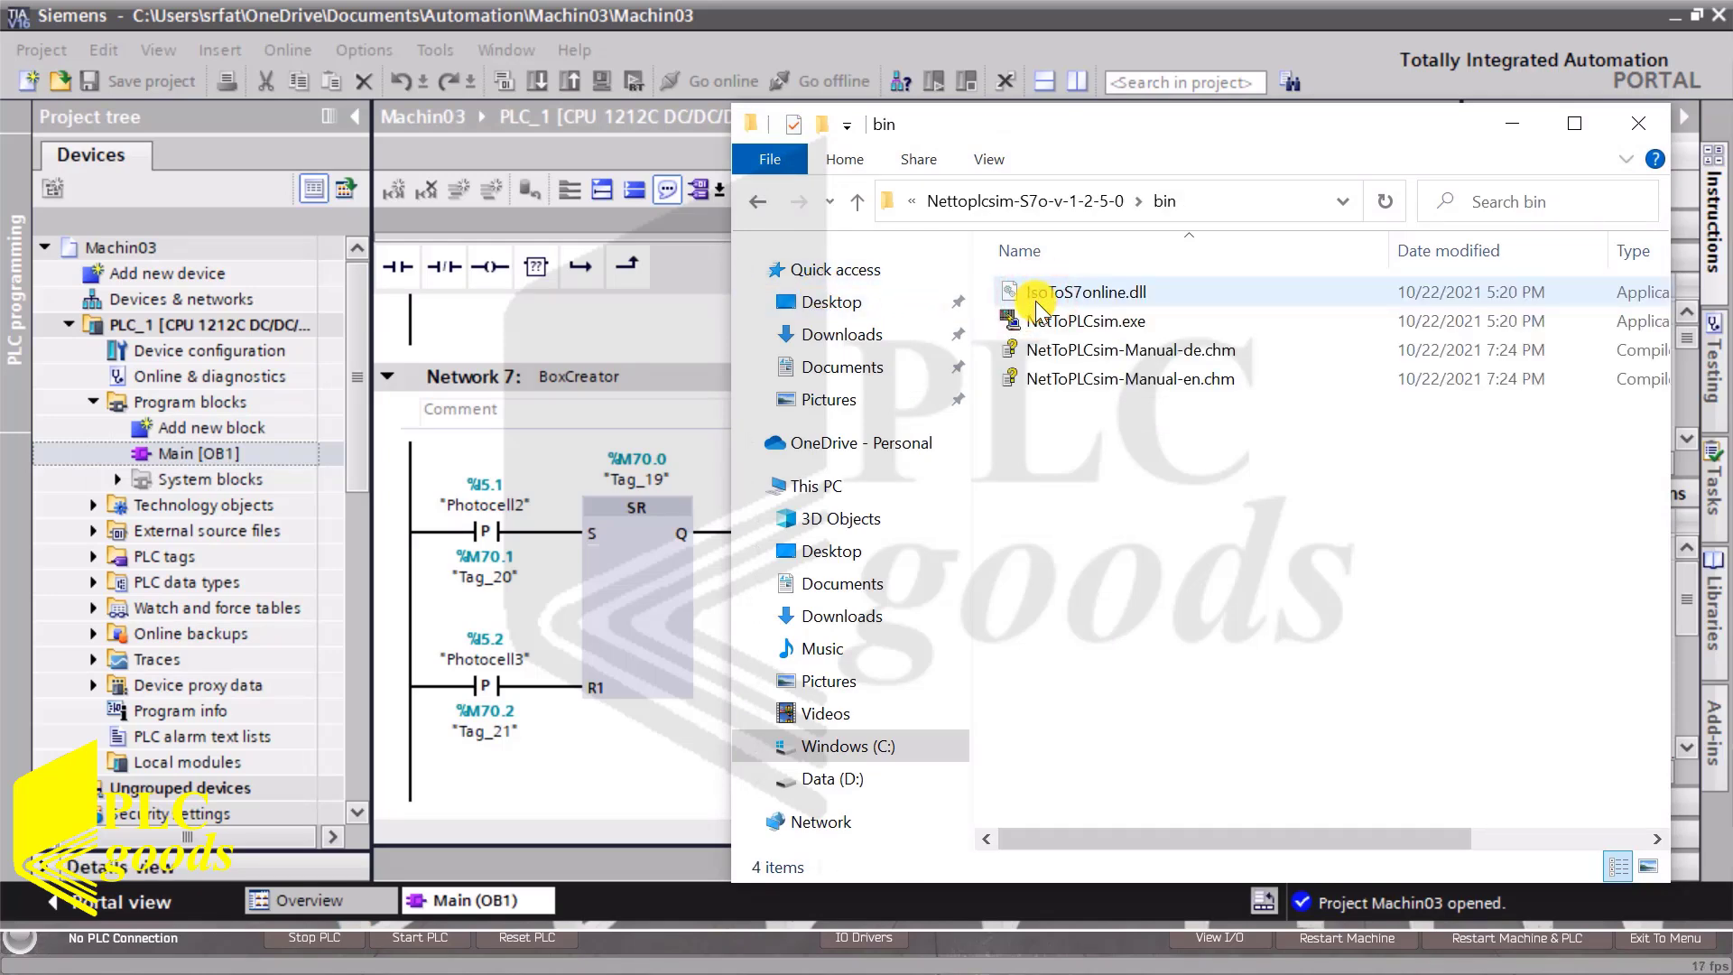
click(1040, 327)
right_click(1040, 327)
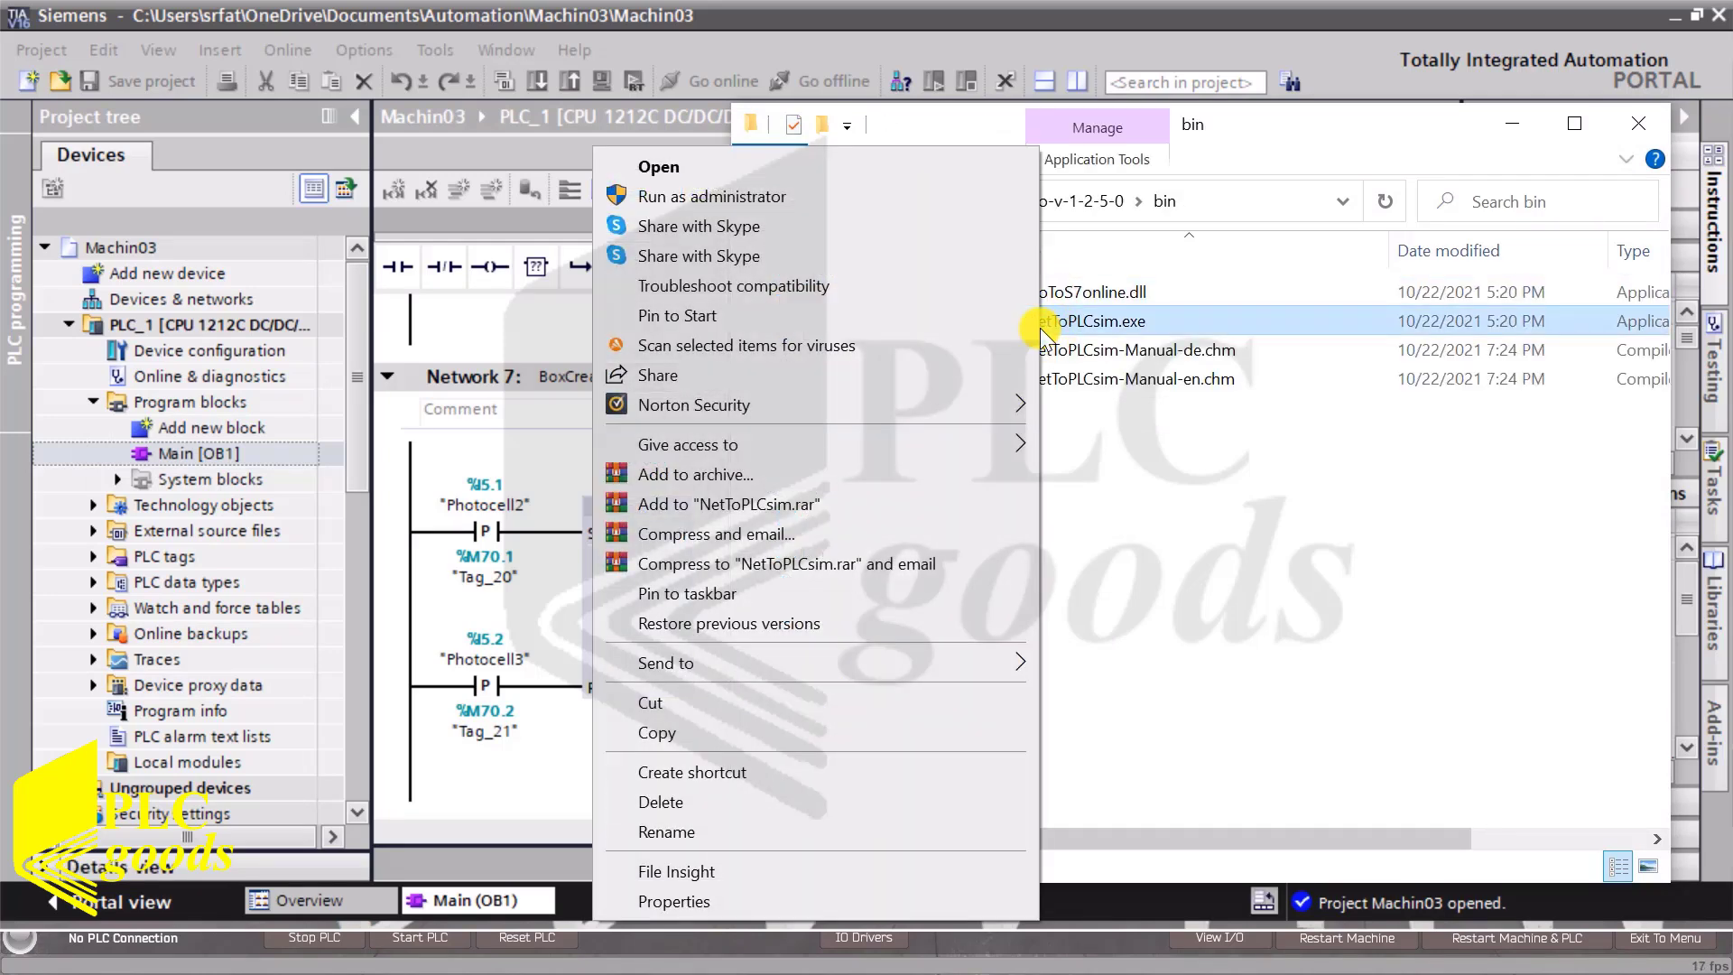
click(746, 180)
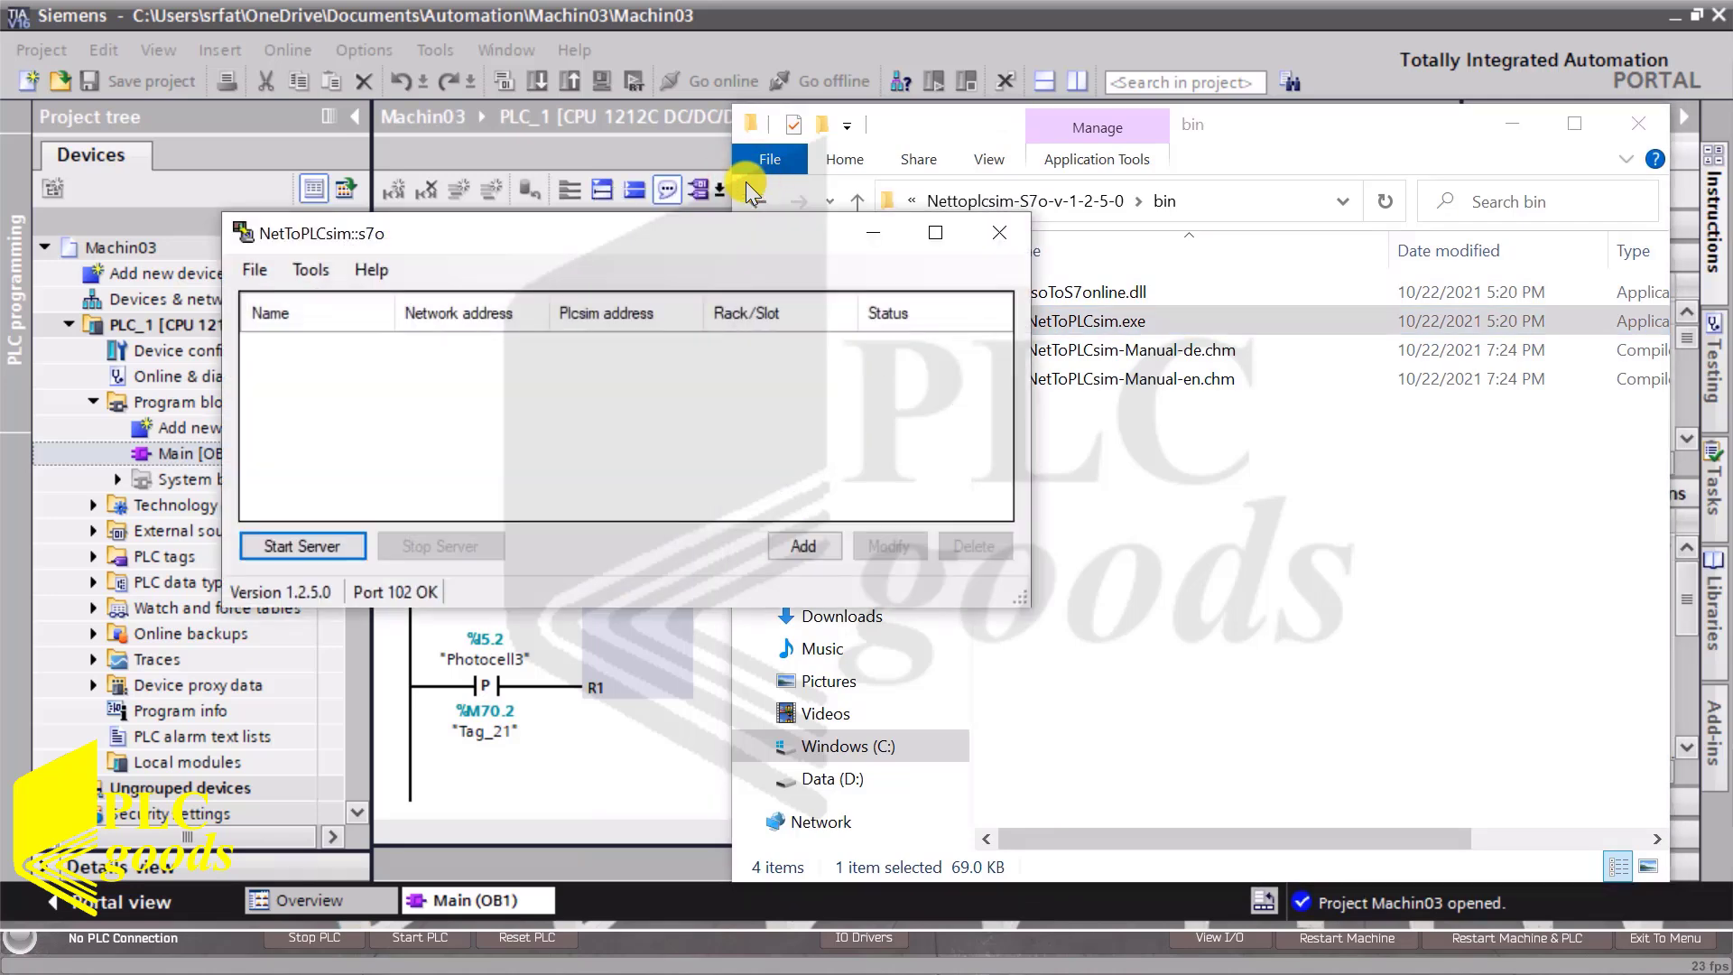
Switch back to TIA Portal and start the simulation of PLC_1.
click(720, 679)
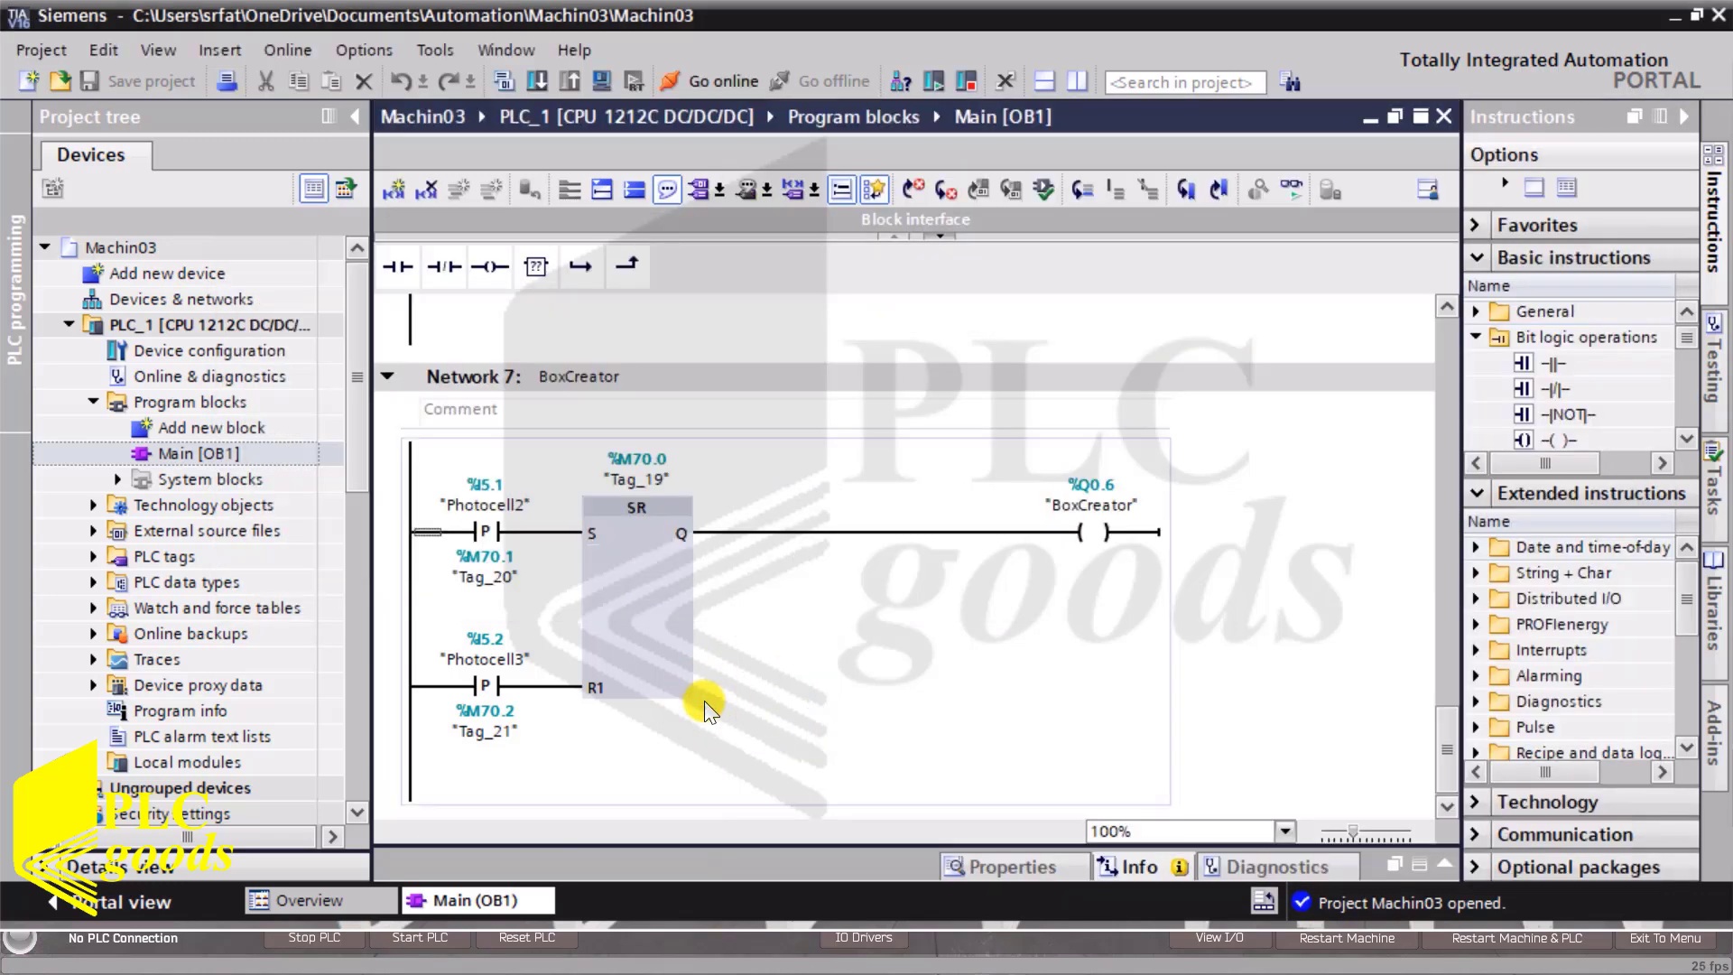
click(564, 519)
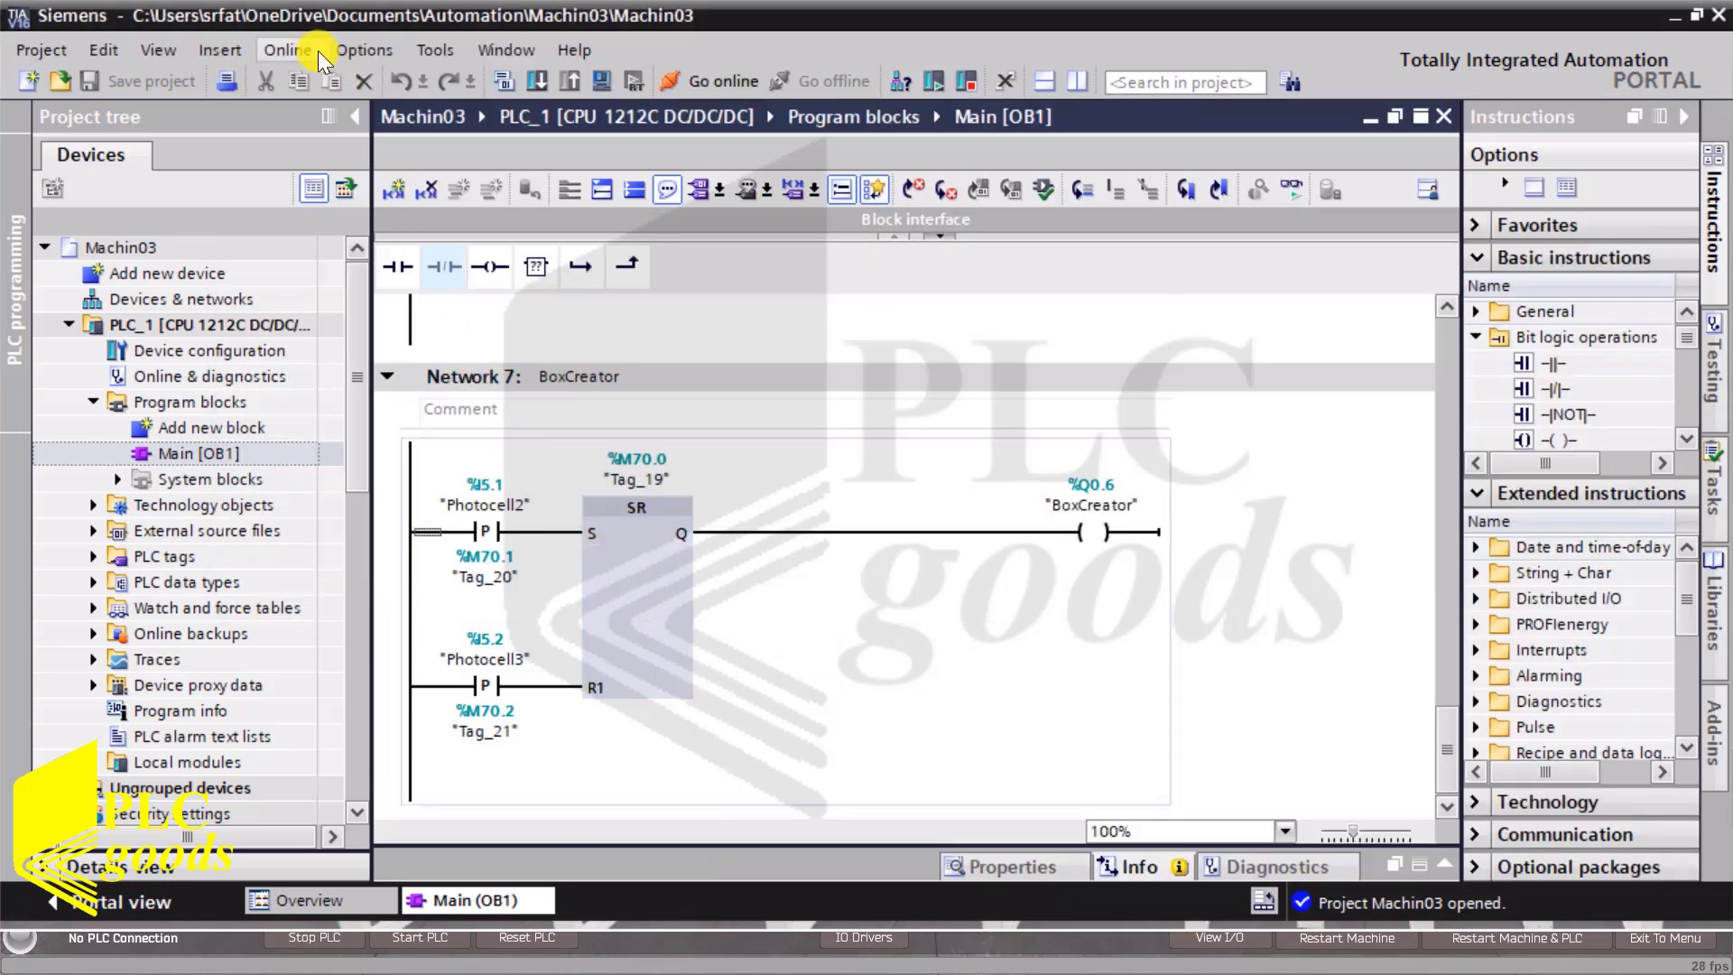
click(290, 50)
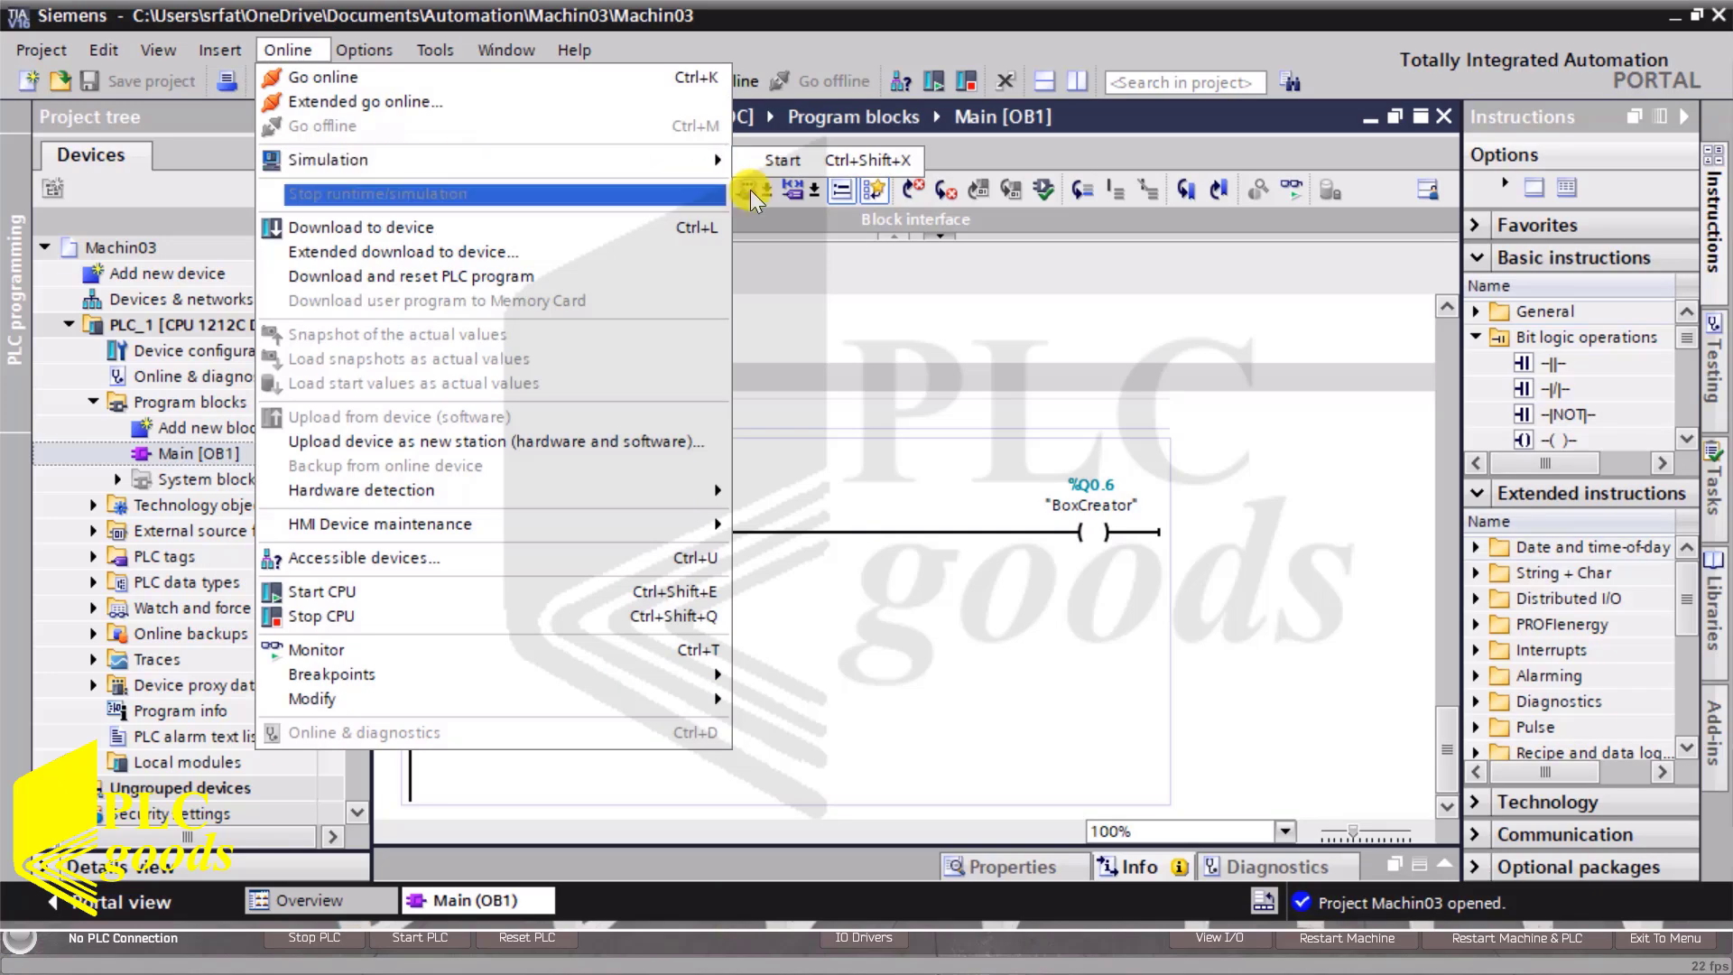
click(756, 158)
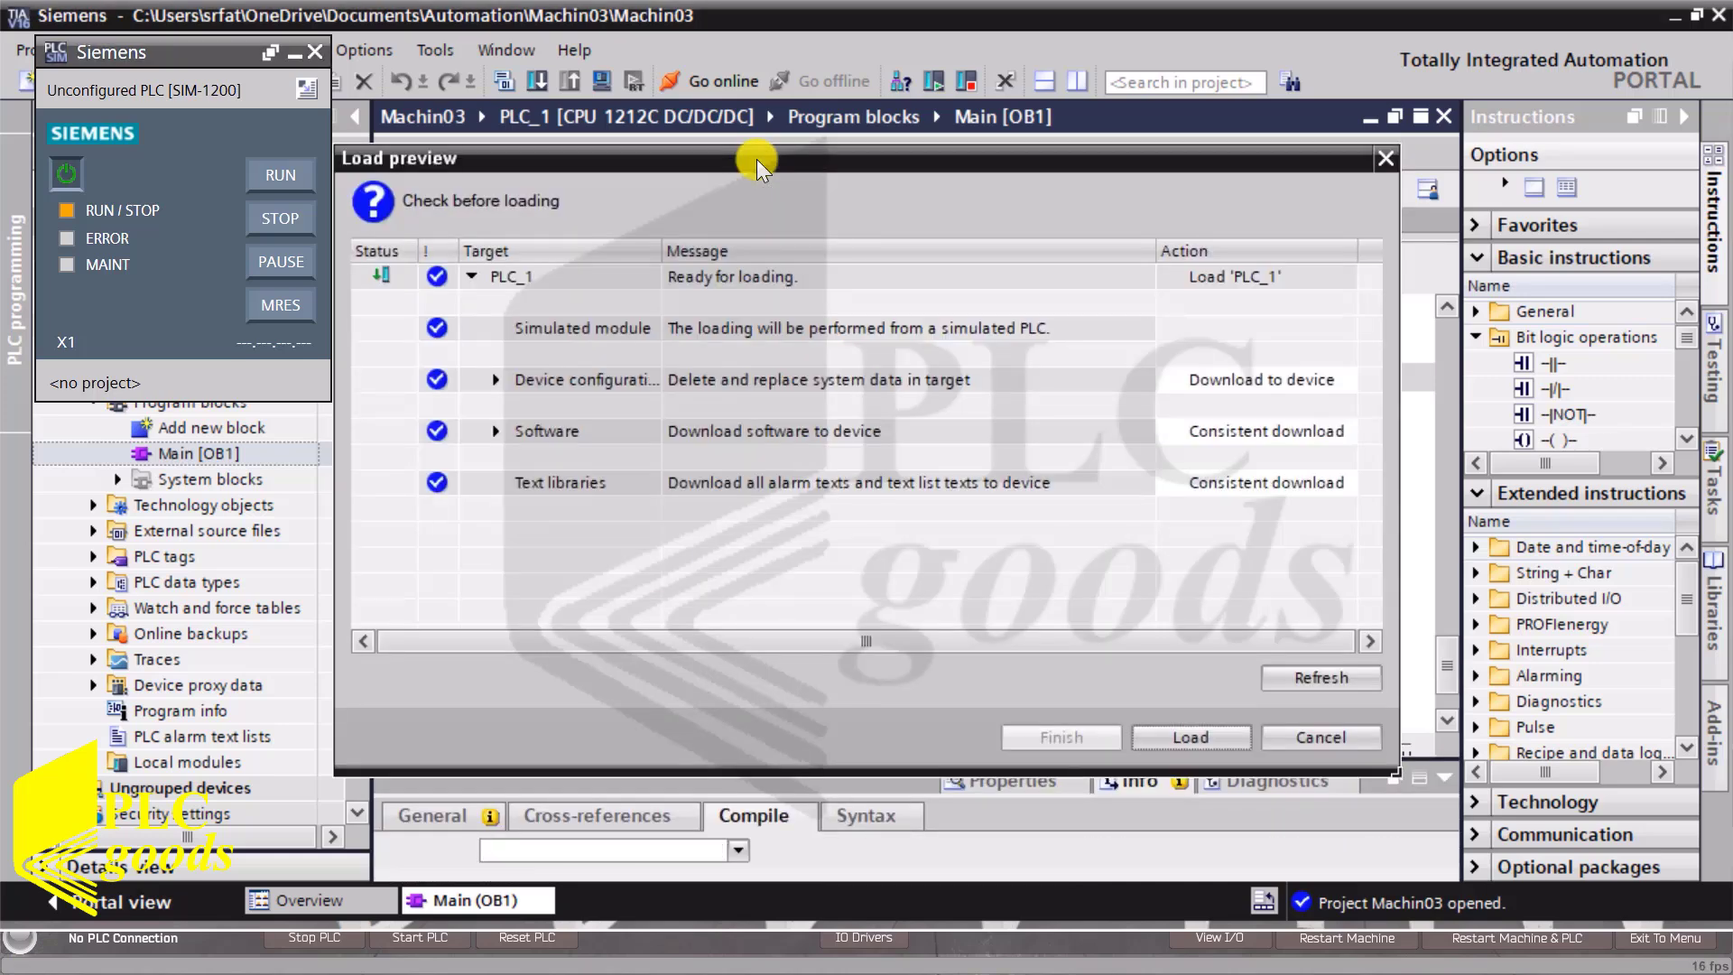
Load PLC_1 into the simulated PLC and finish the download with the Start module action.
click(1145, 736)
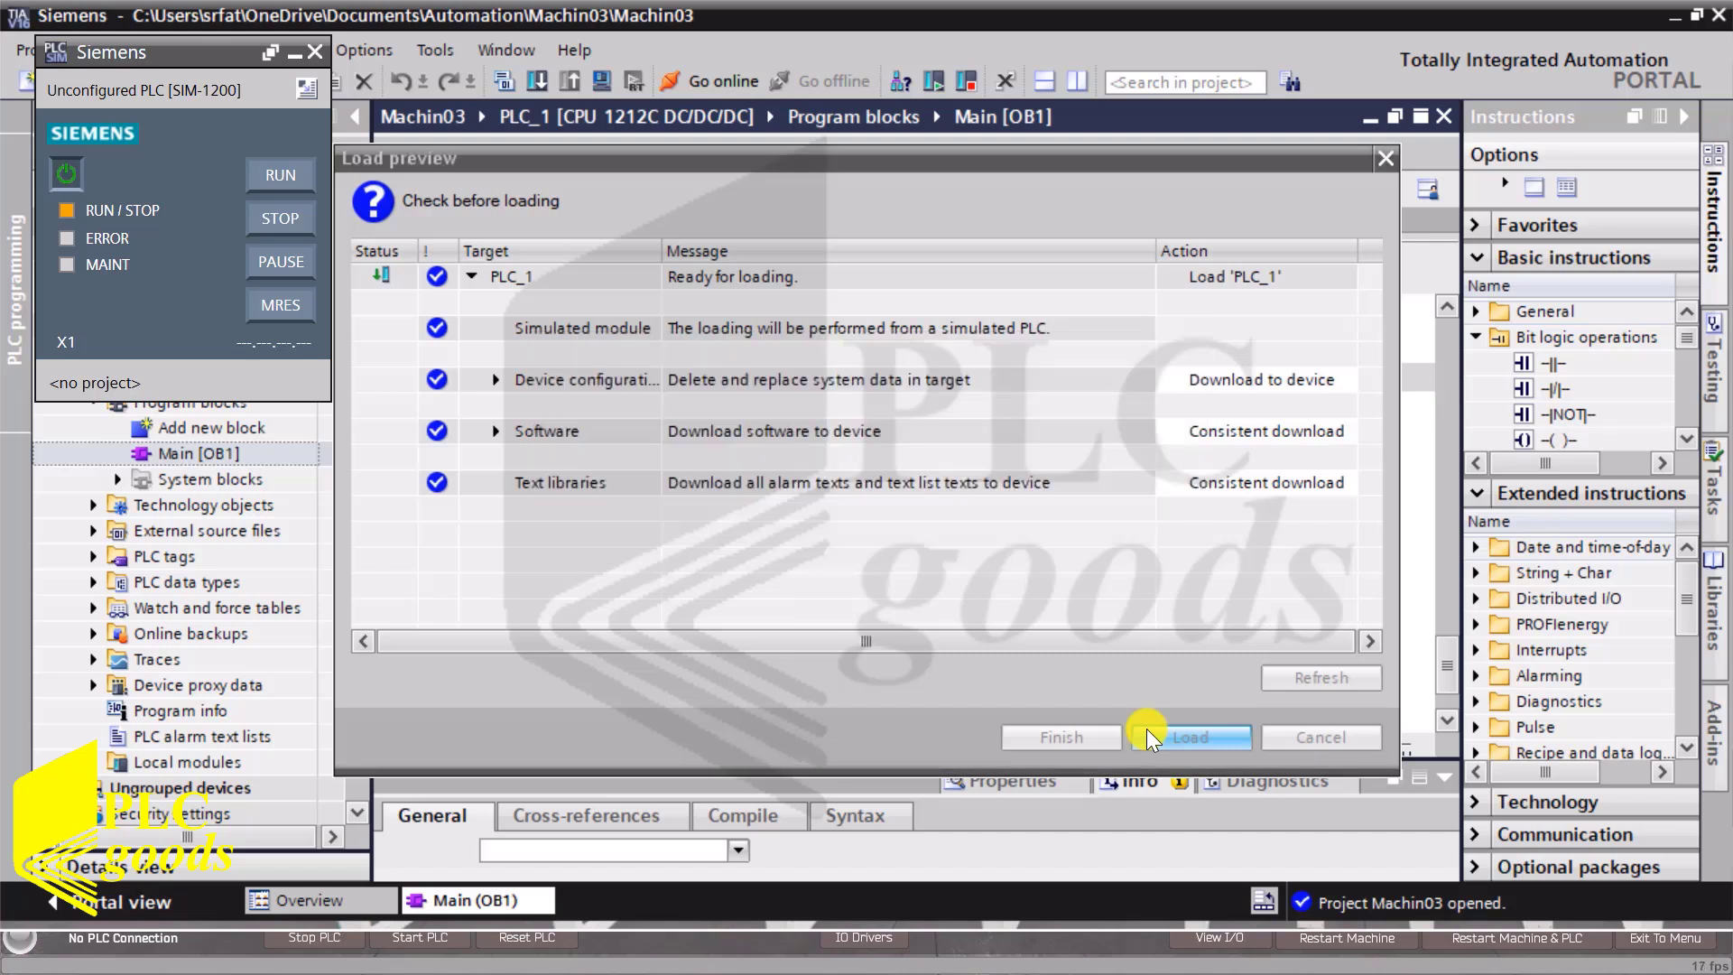
click(1151, 738)
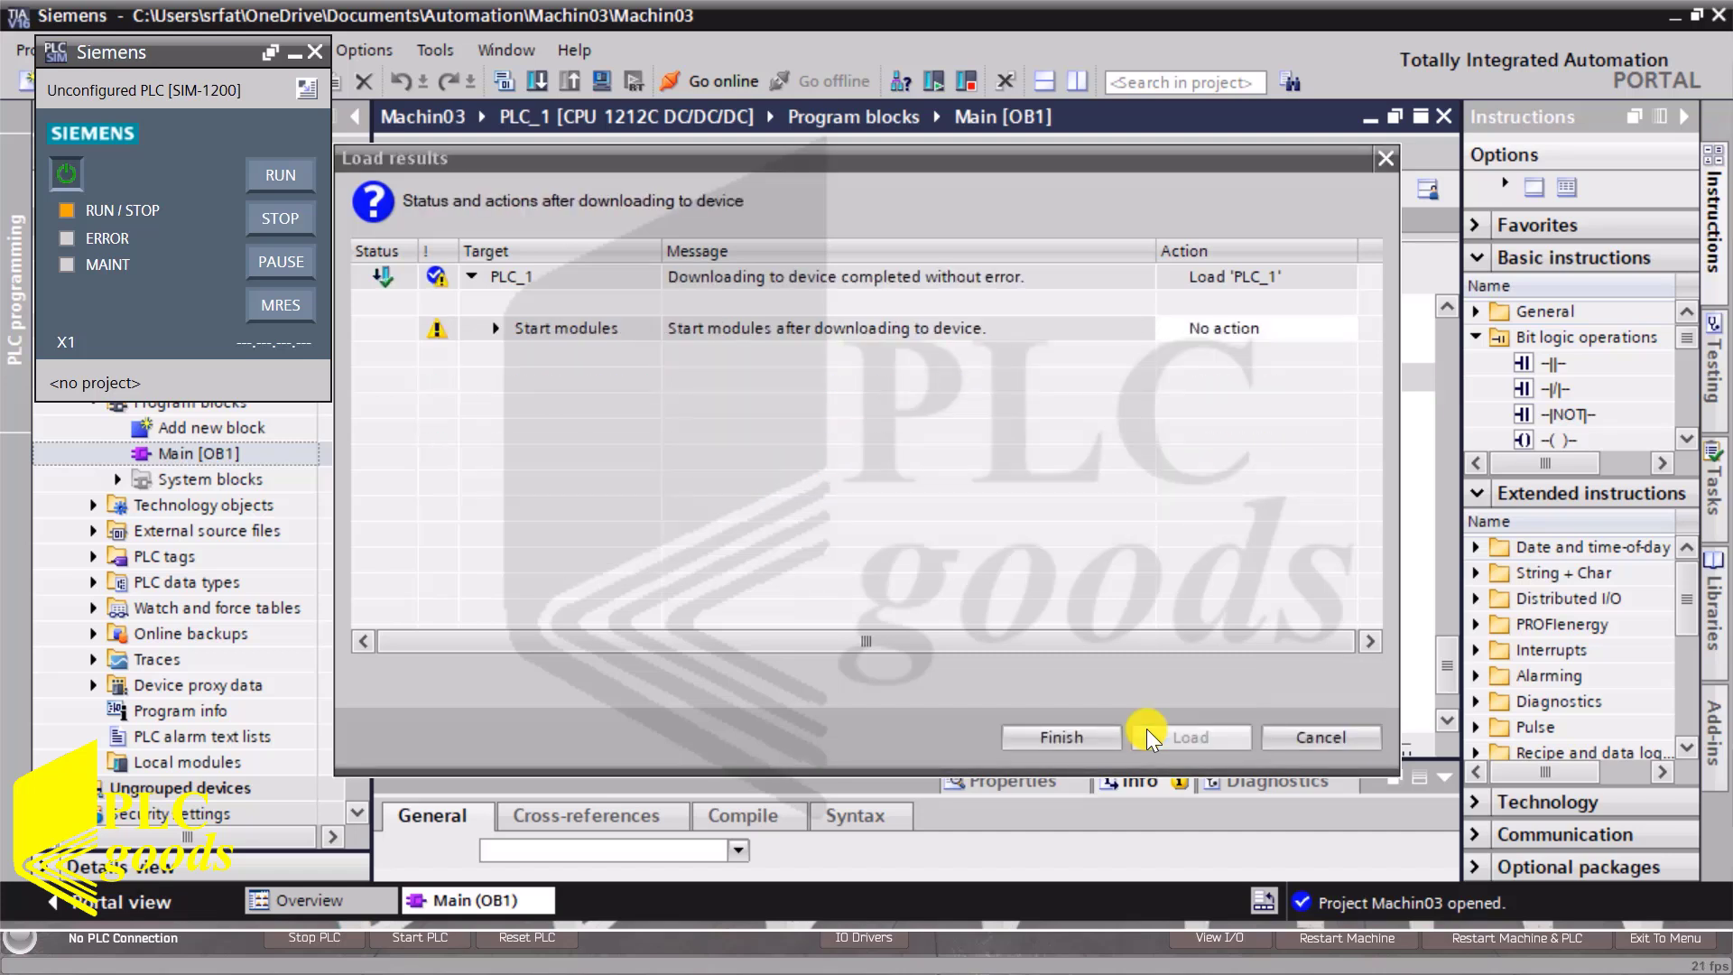
click(1288, 330)
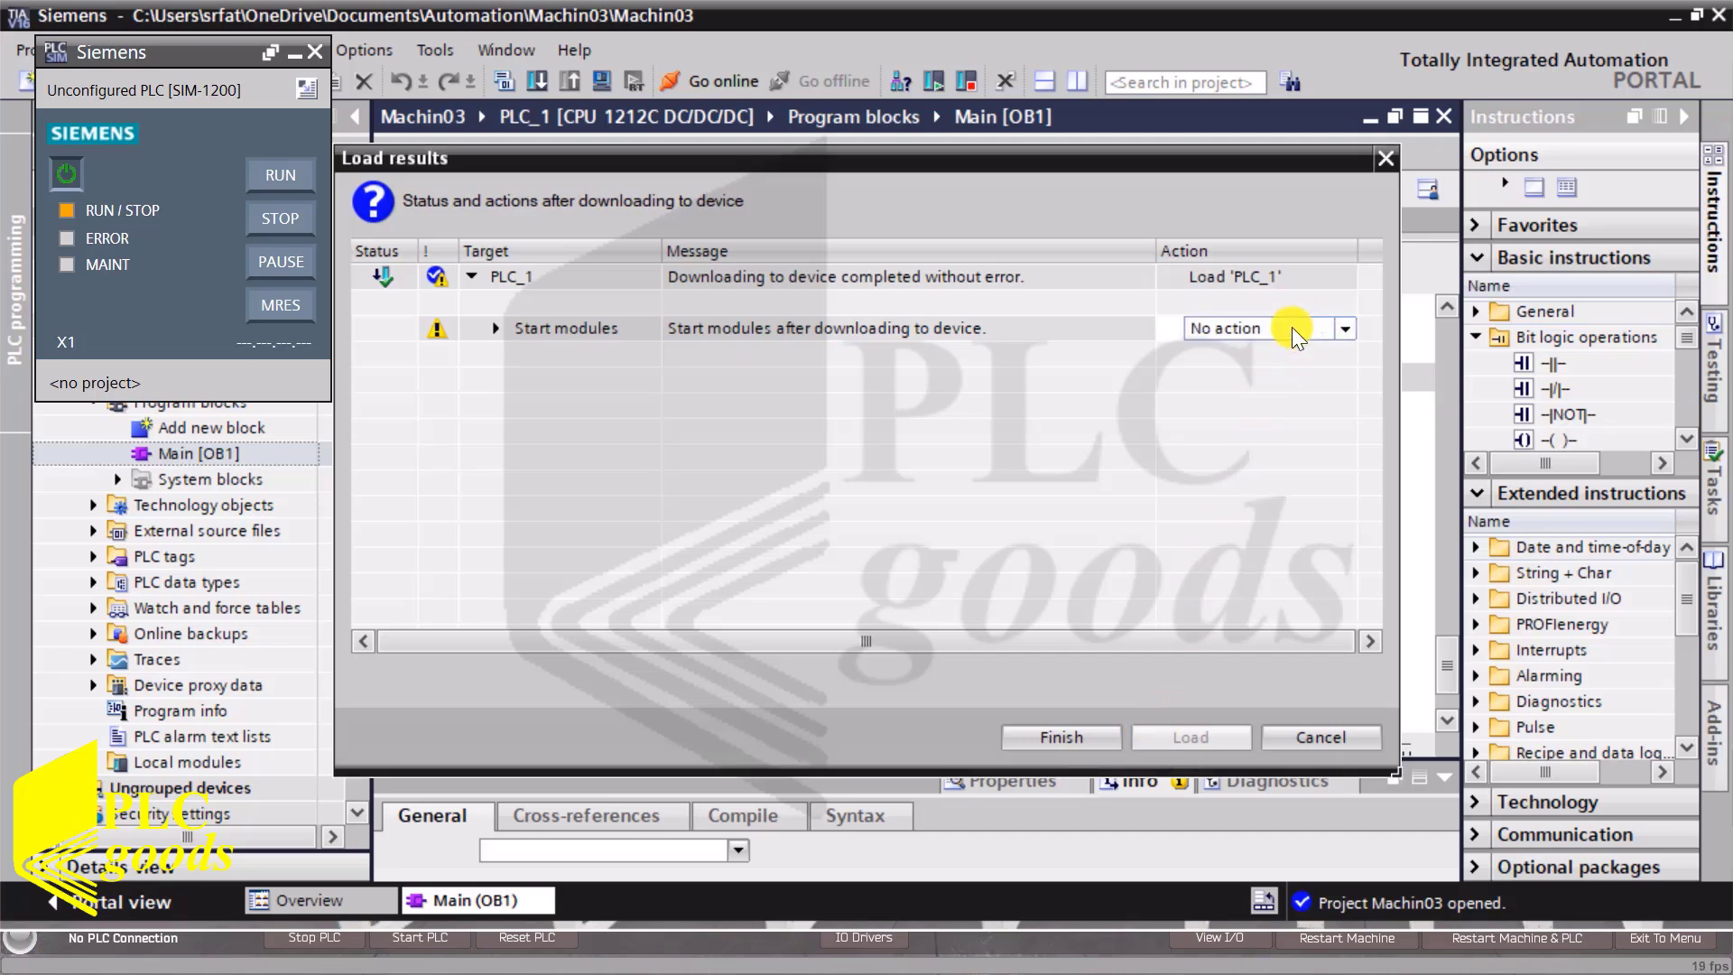
click(1285, 333)
click(1276, 383)
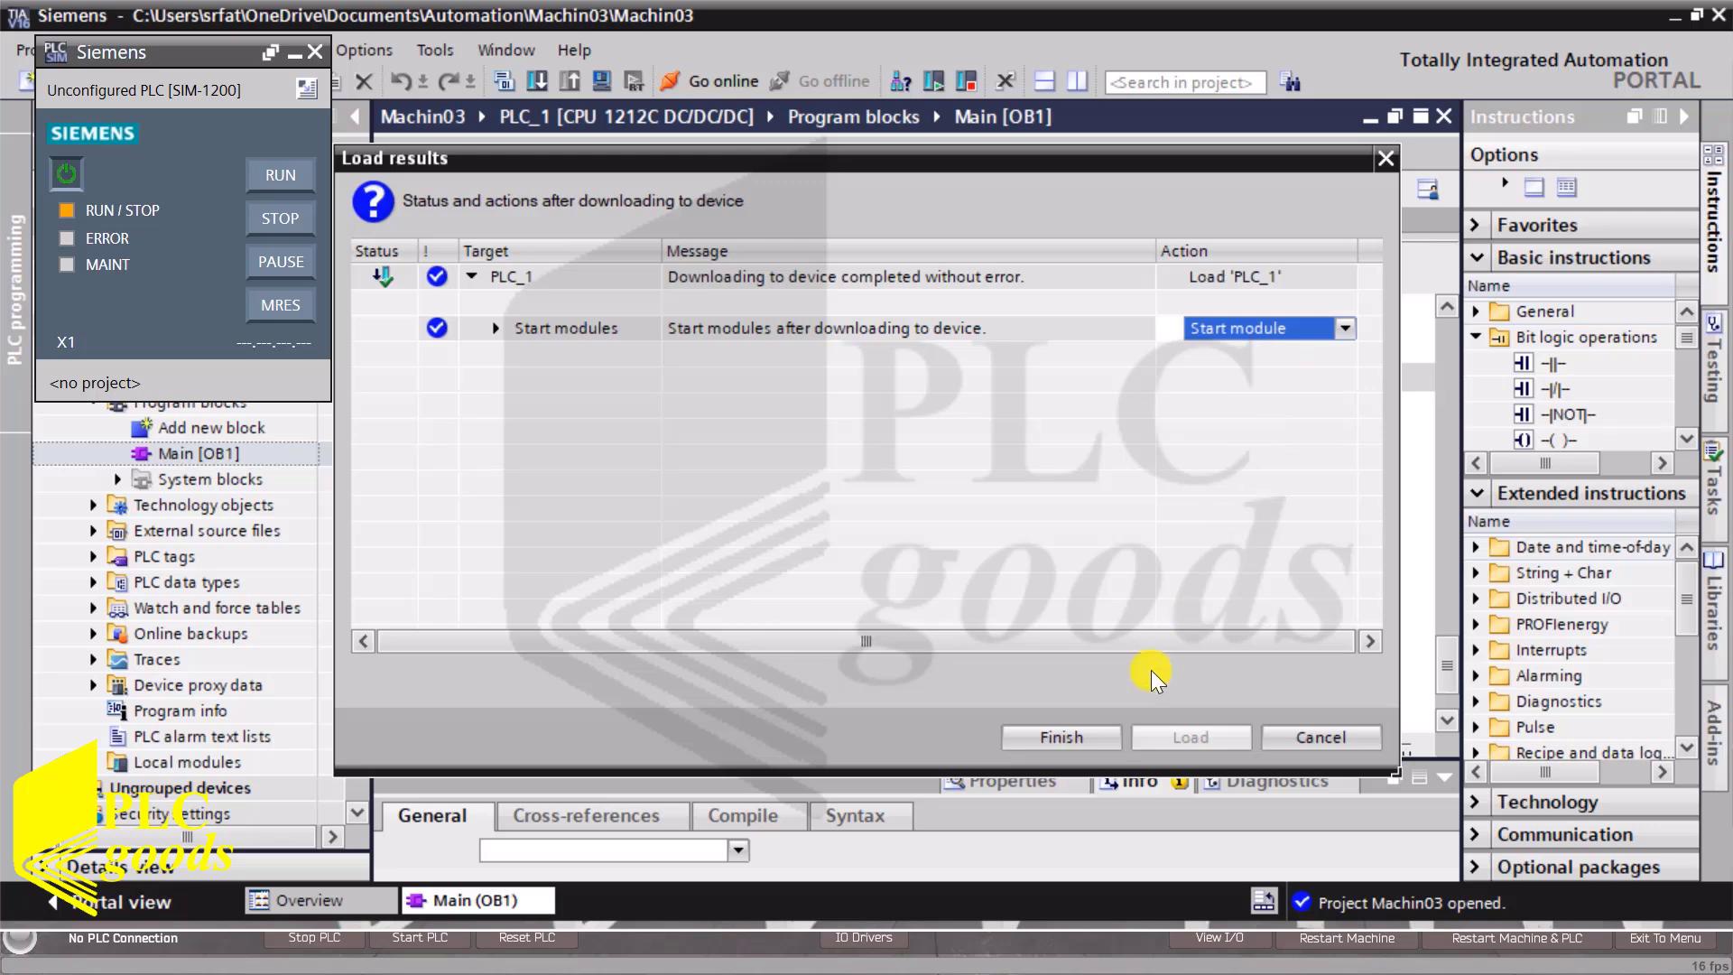
click(1074, 746)
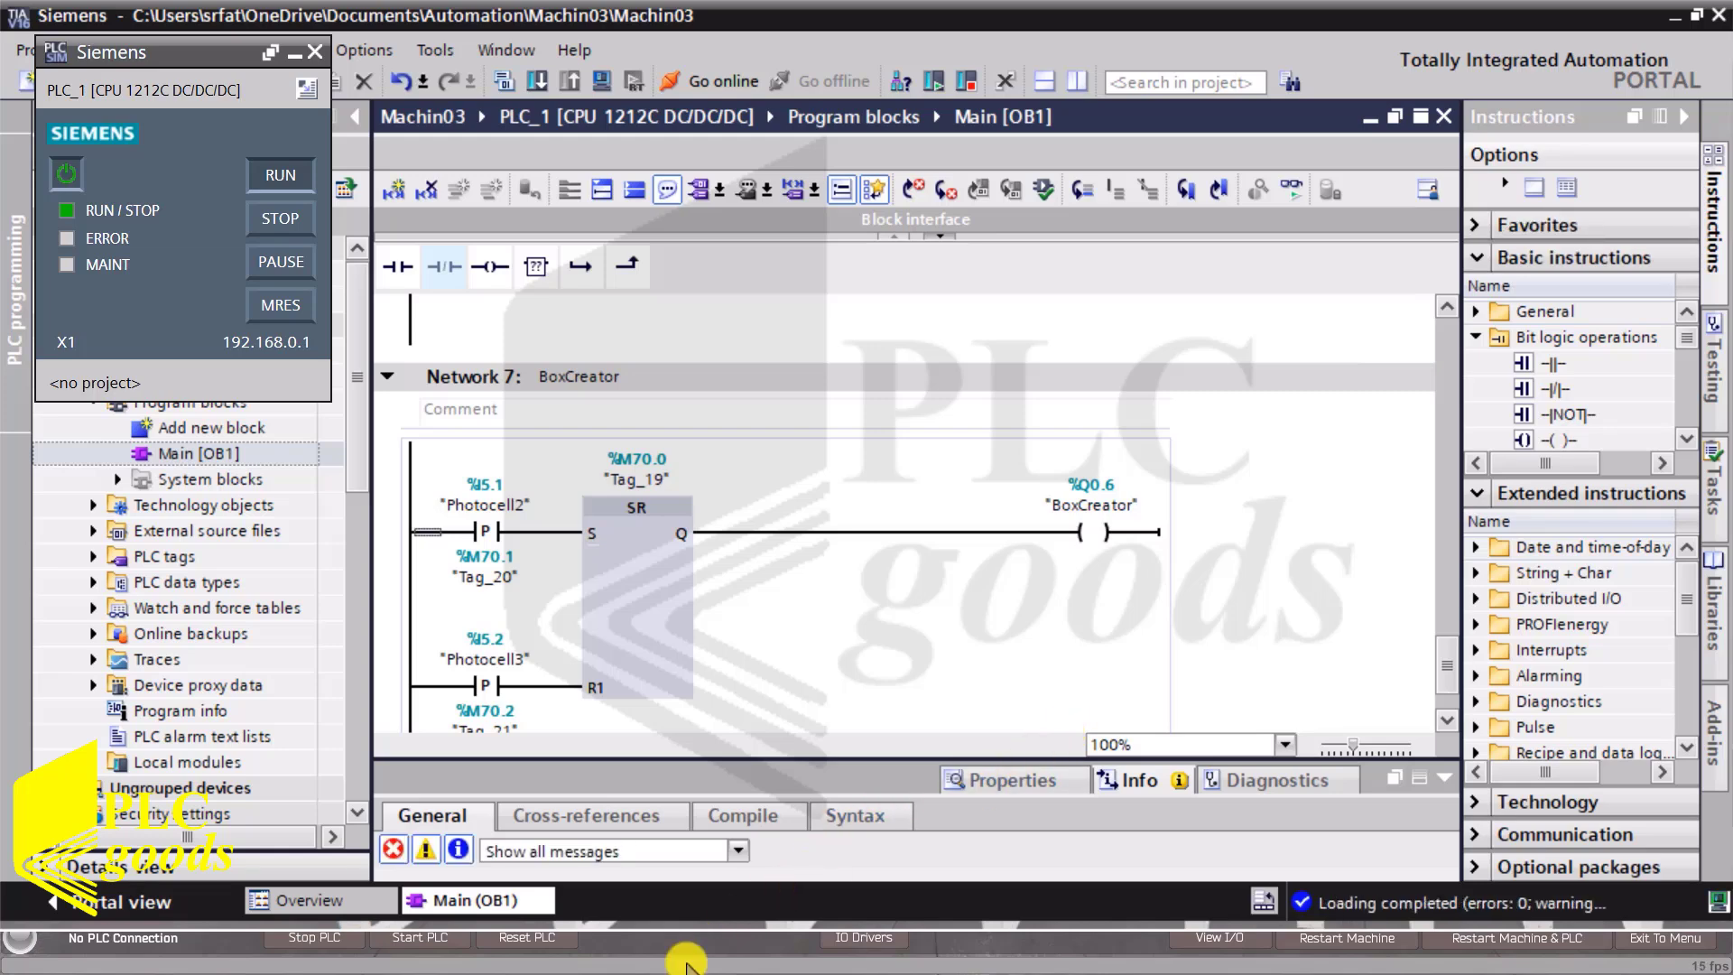
Switch to NetToPLCsim and add a station with network IP address 127.0.0.1, showing all interface types.
key(super)
click(641, 945)
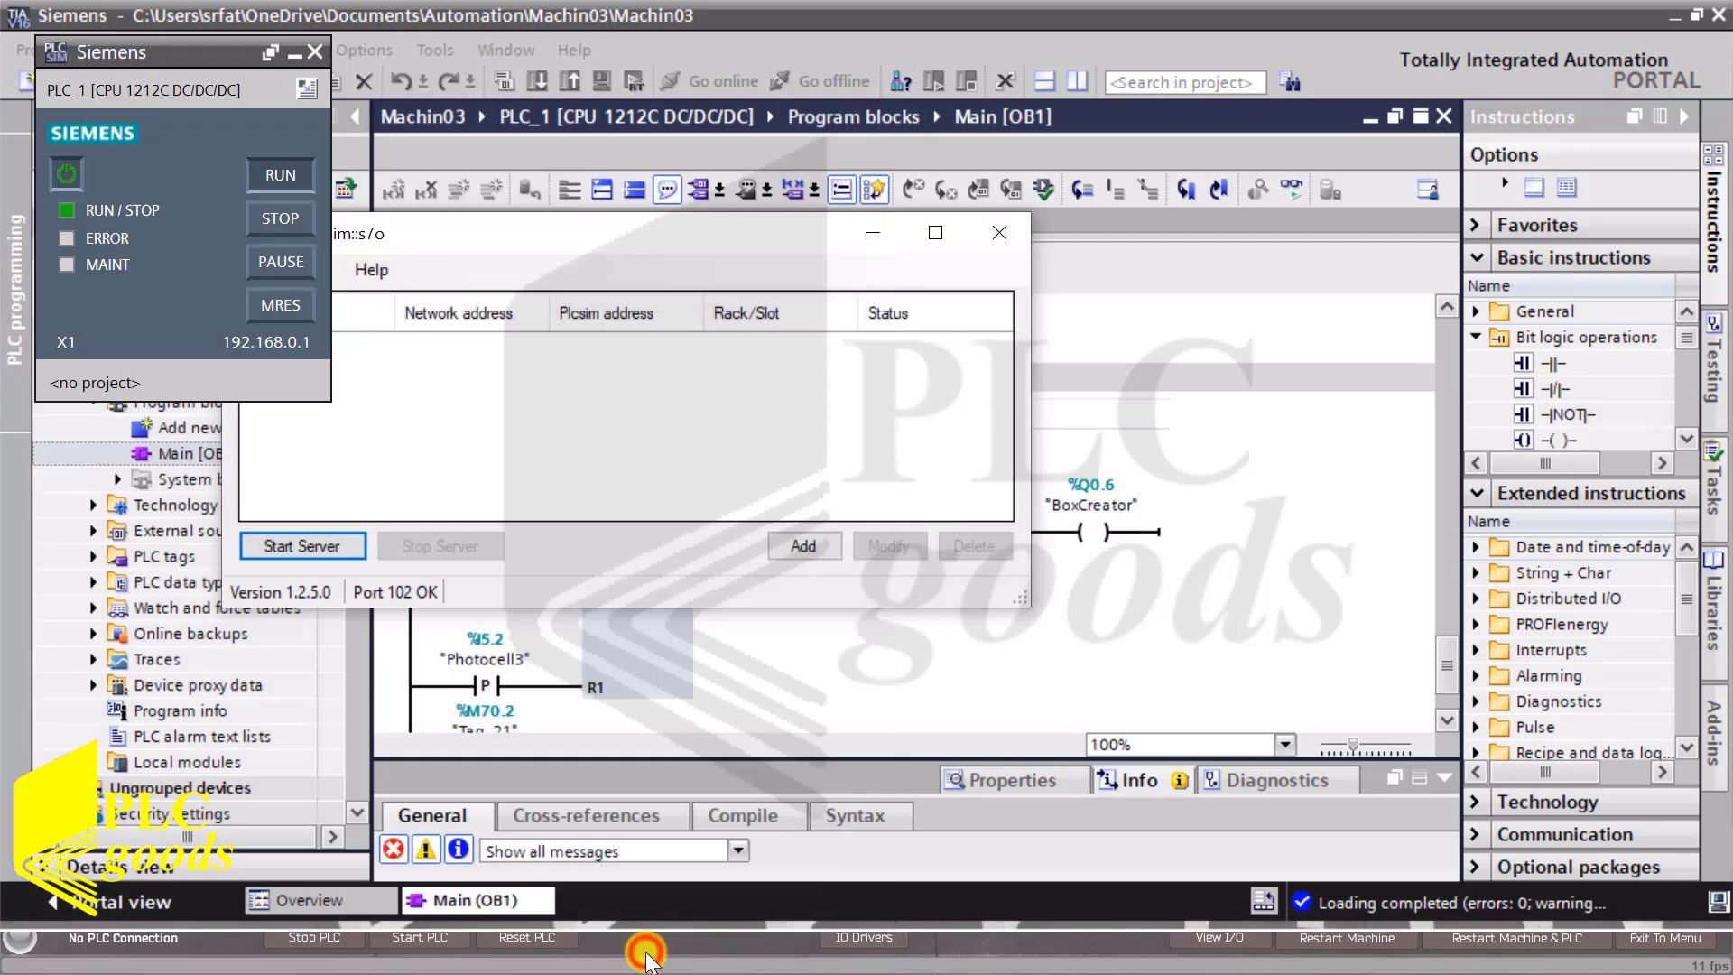
drag(520, 241, 636, 216)
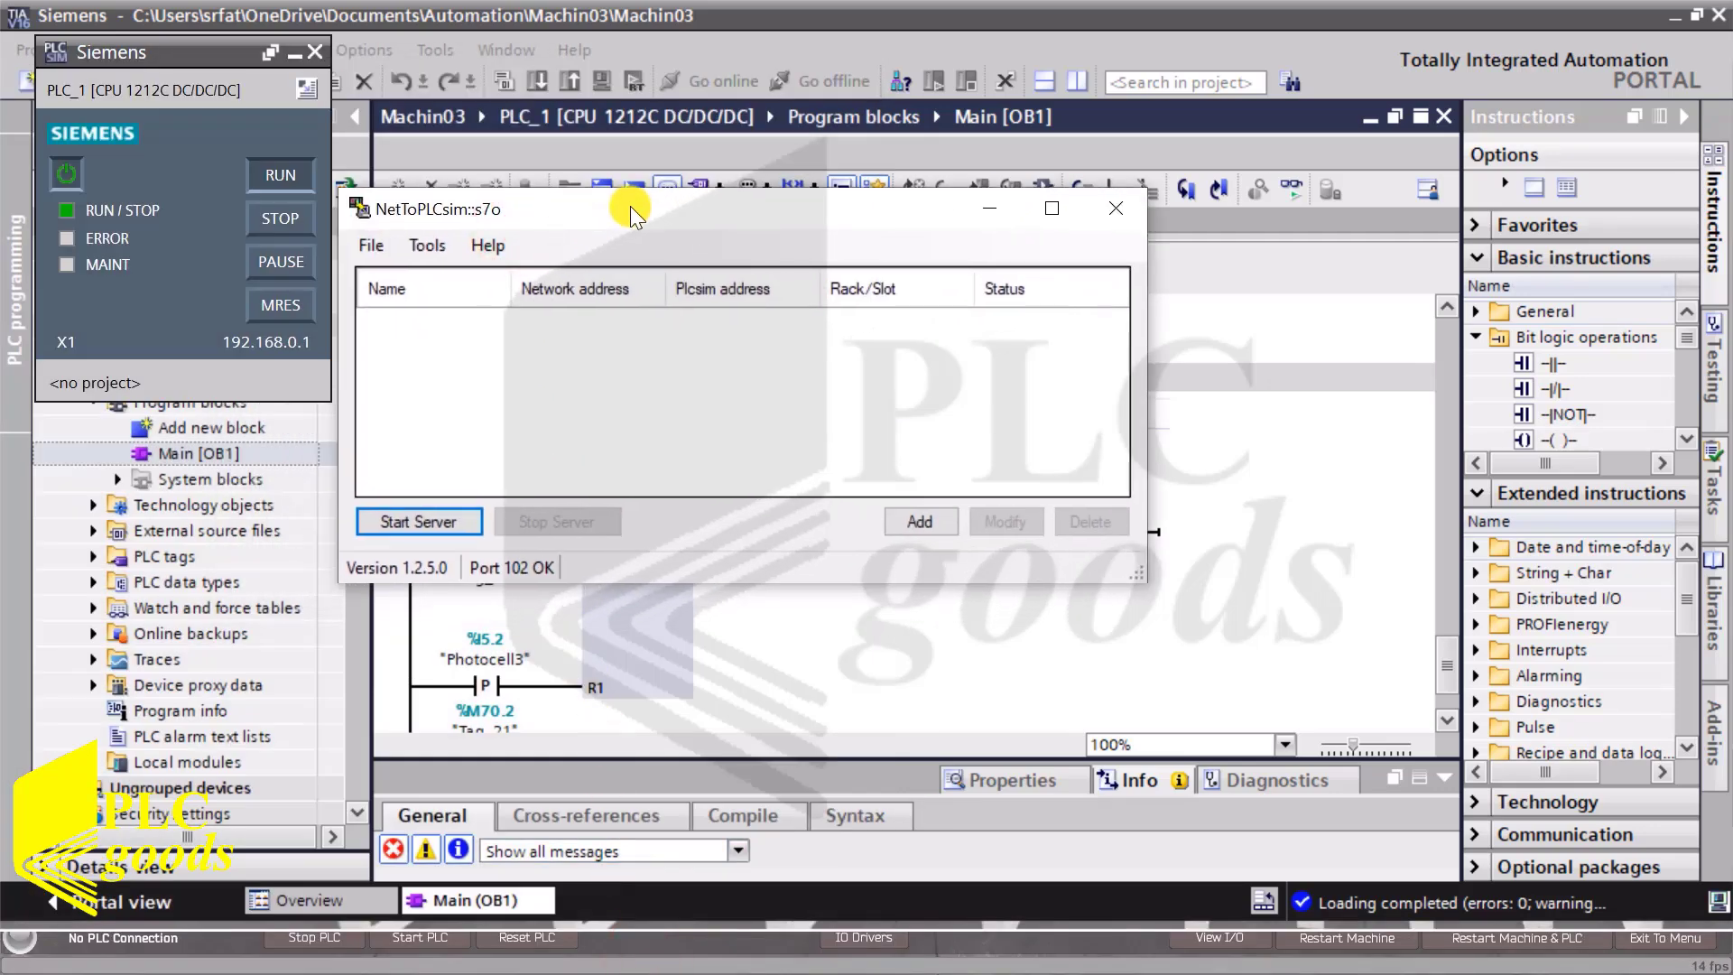
click(919, 522)
click(934, 418)
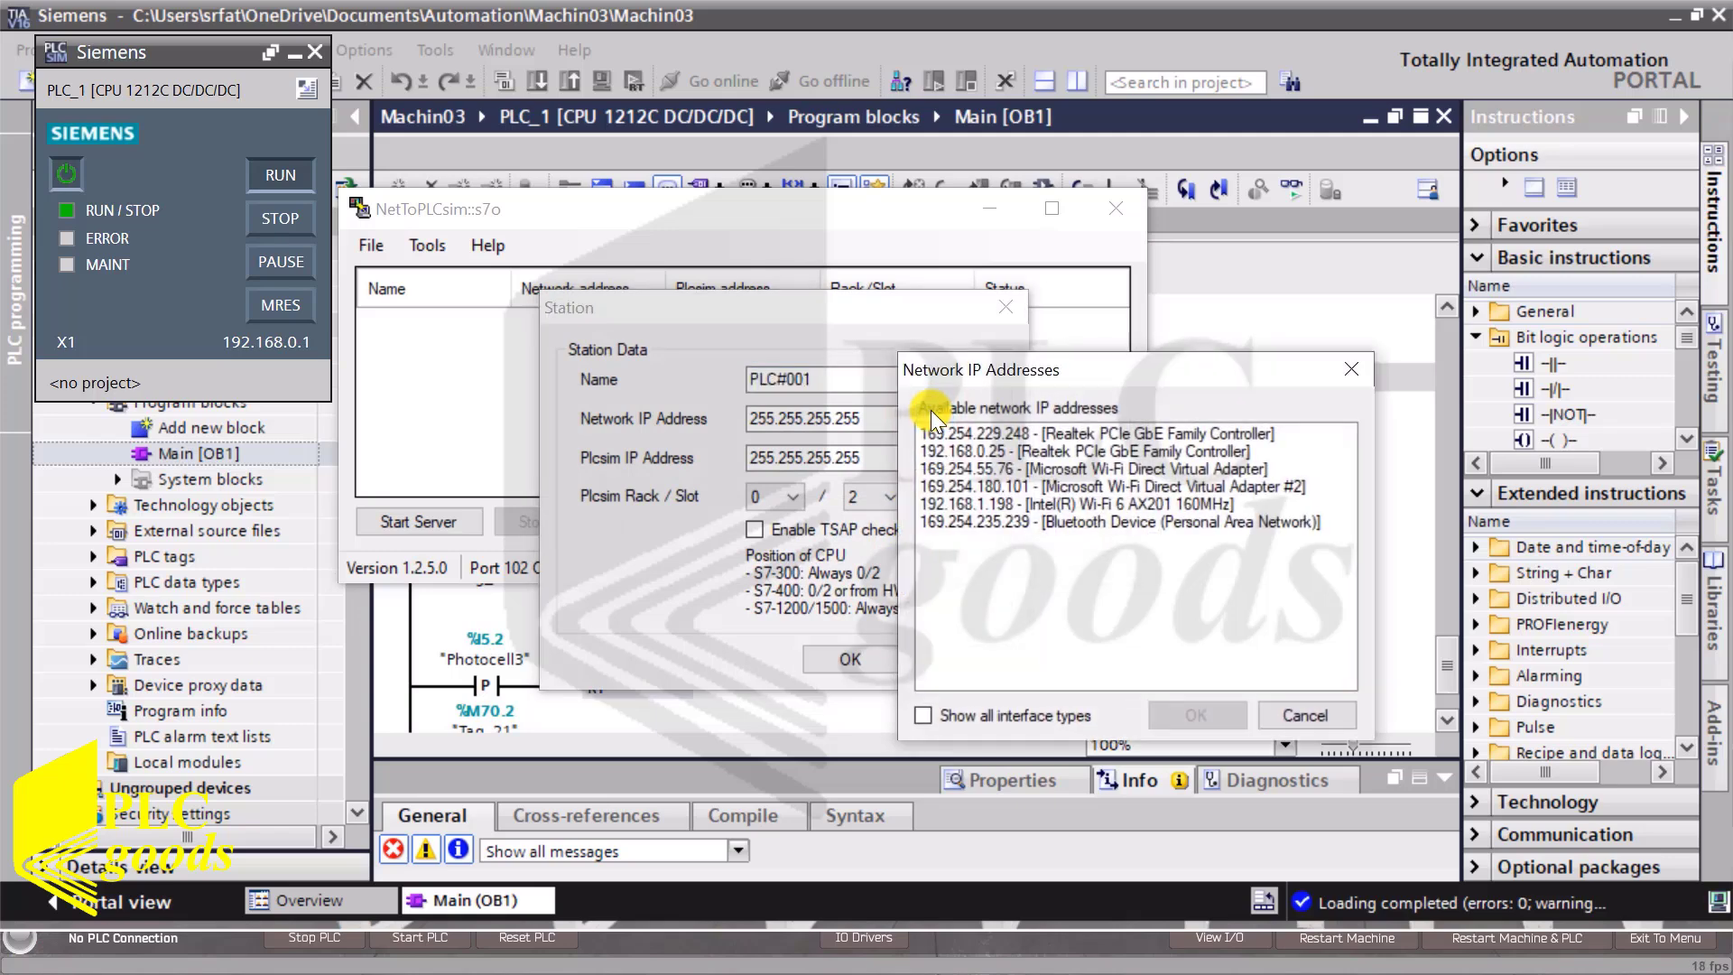
click(923, 716)
double_click(963, 613)
Give the station Plcsim IP address 192.168.0.1 and slot 1, confirm it, and start the server.
click(932, 456)
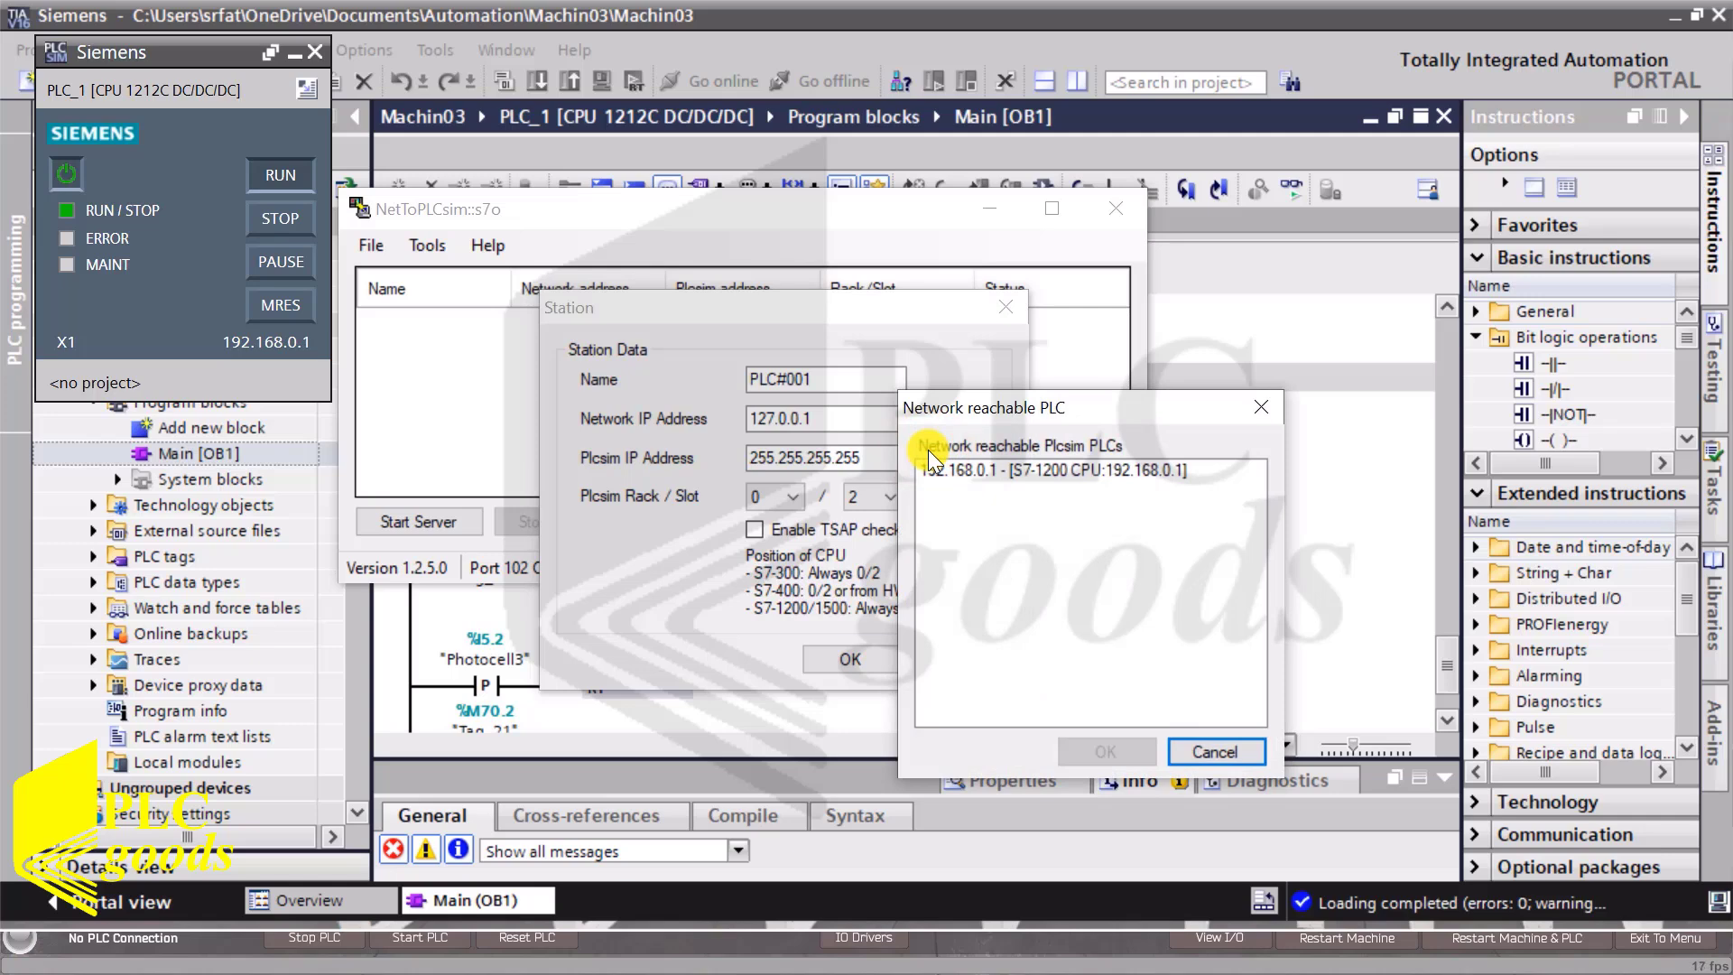
double_click(935, 470)
click(887, 497)
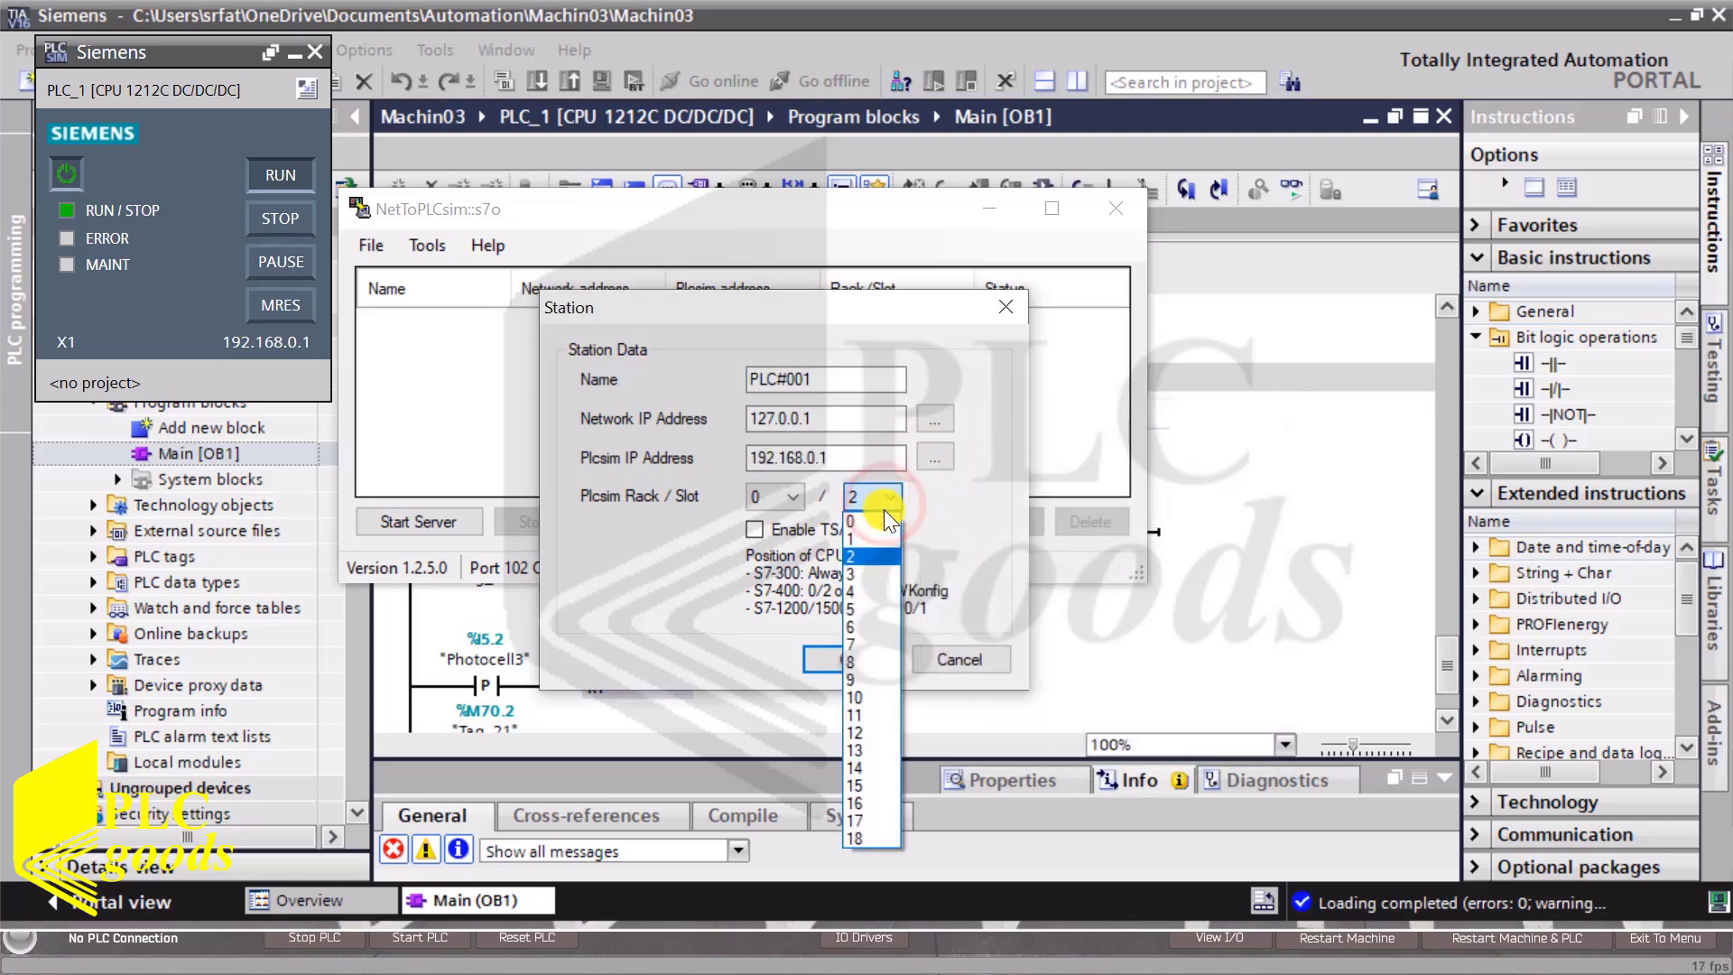
click(877, 540)
click(845, 660)
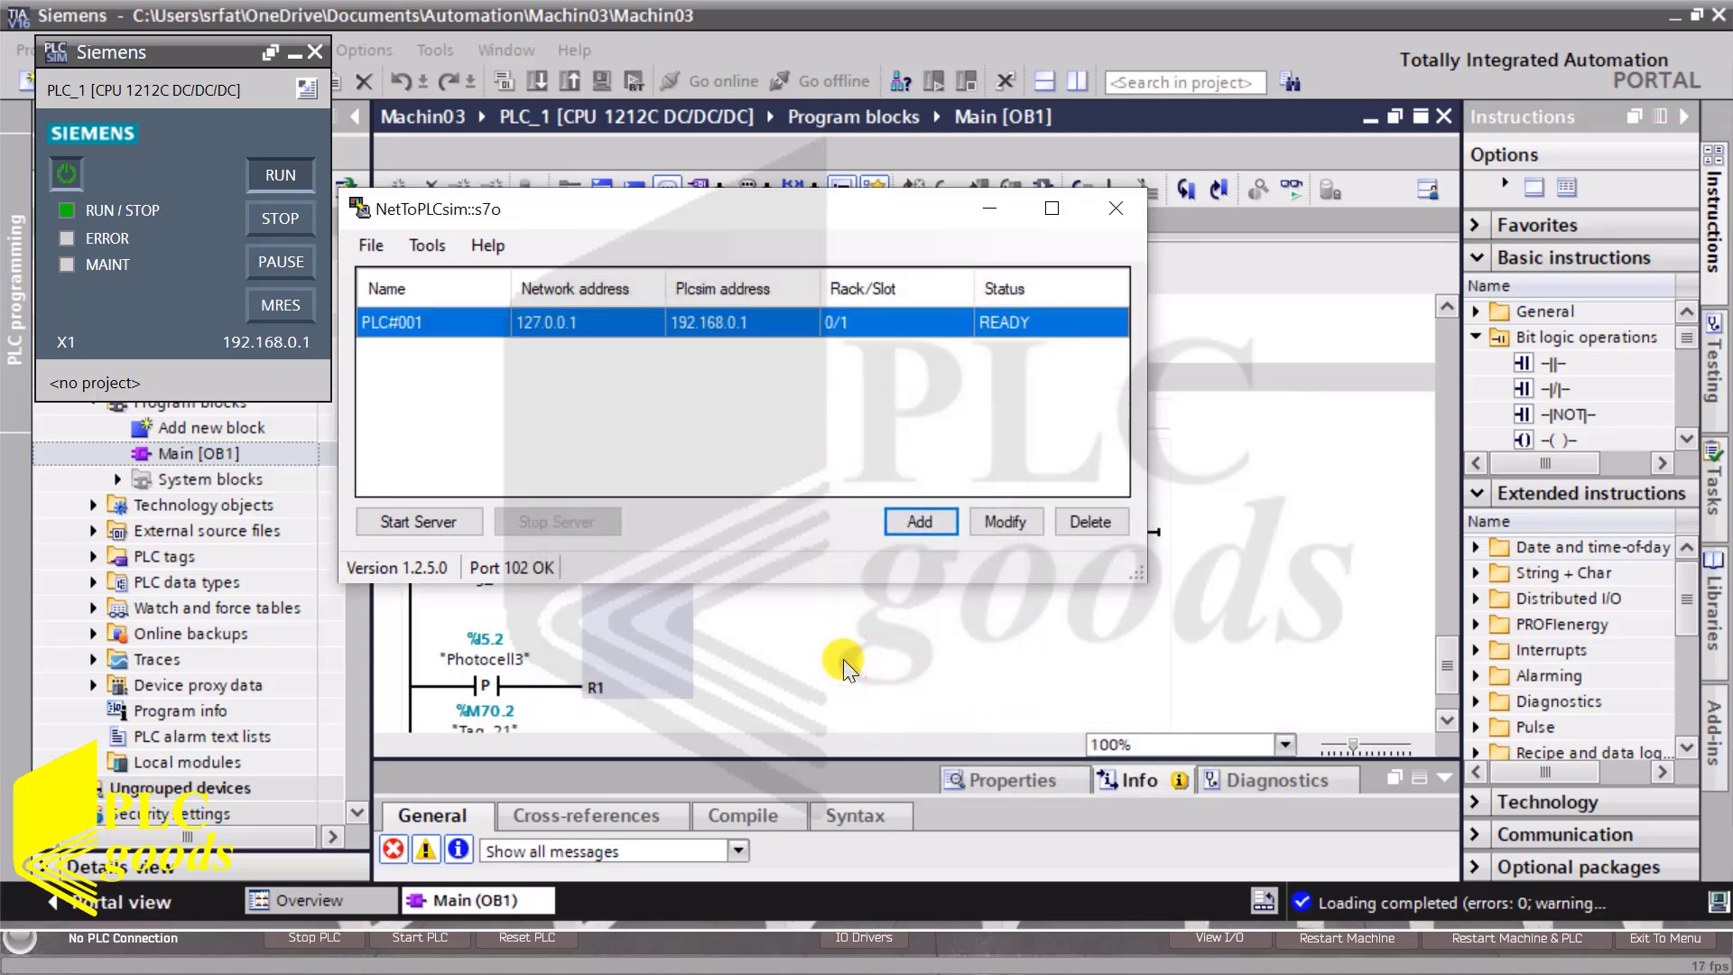
click(443, 529)
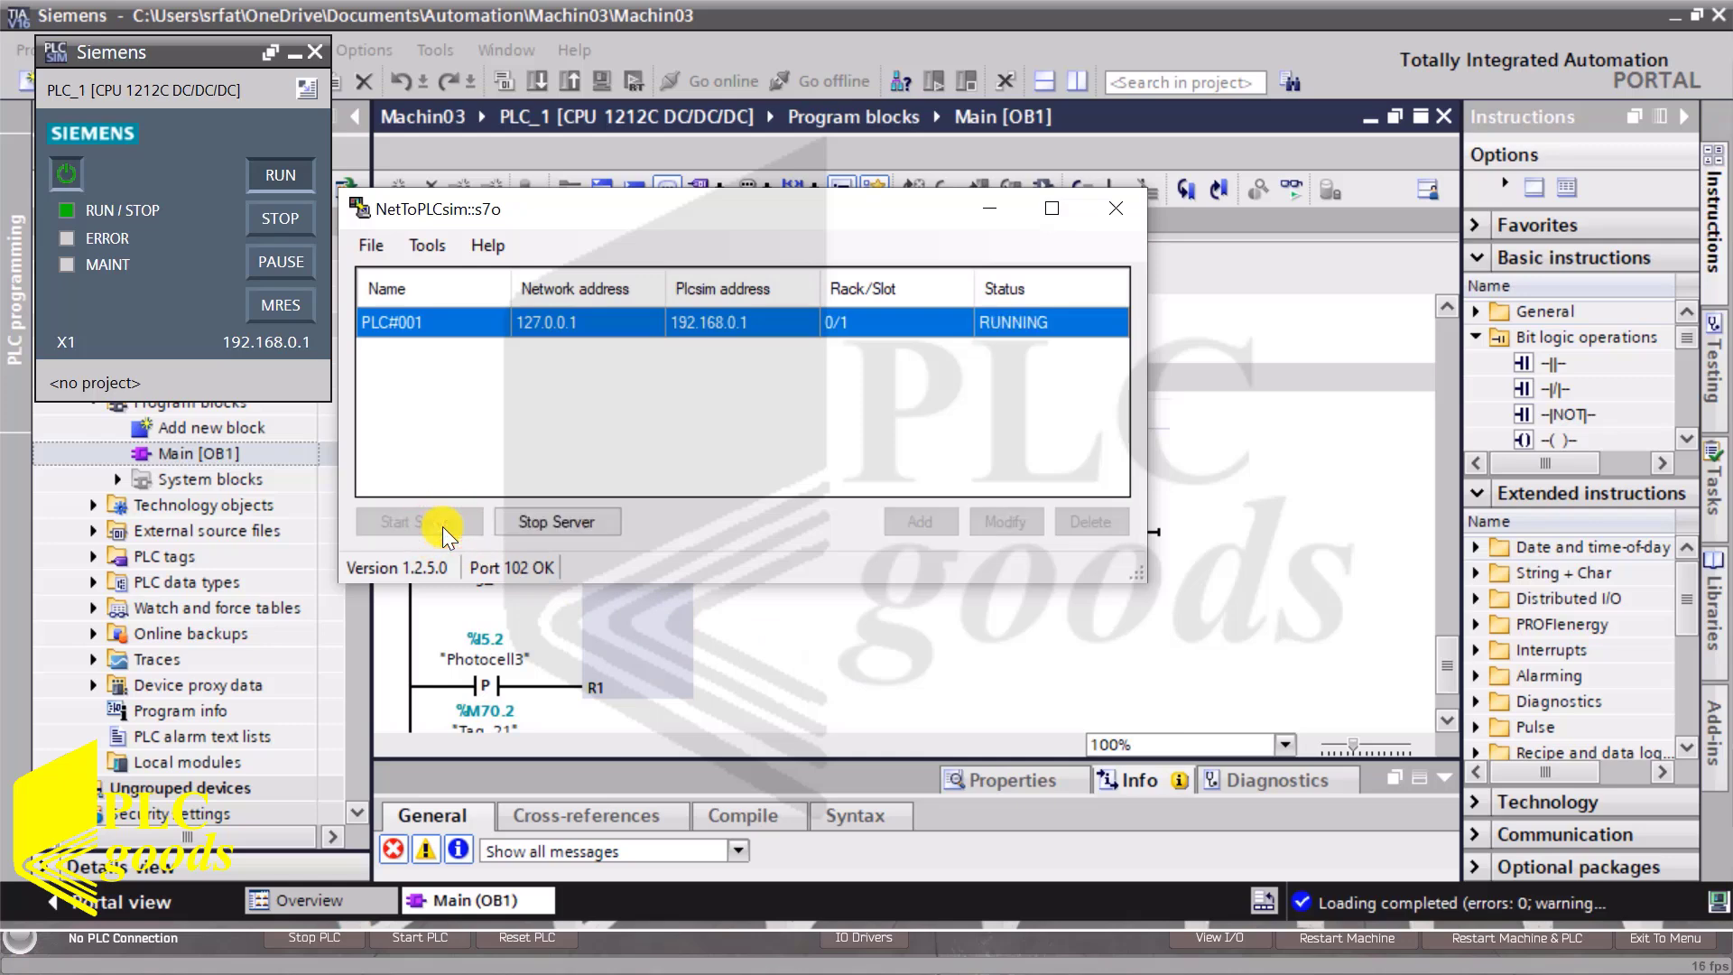
Switch to Machines Simulator and exit the current machine to the main menu.
click(754, 943)
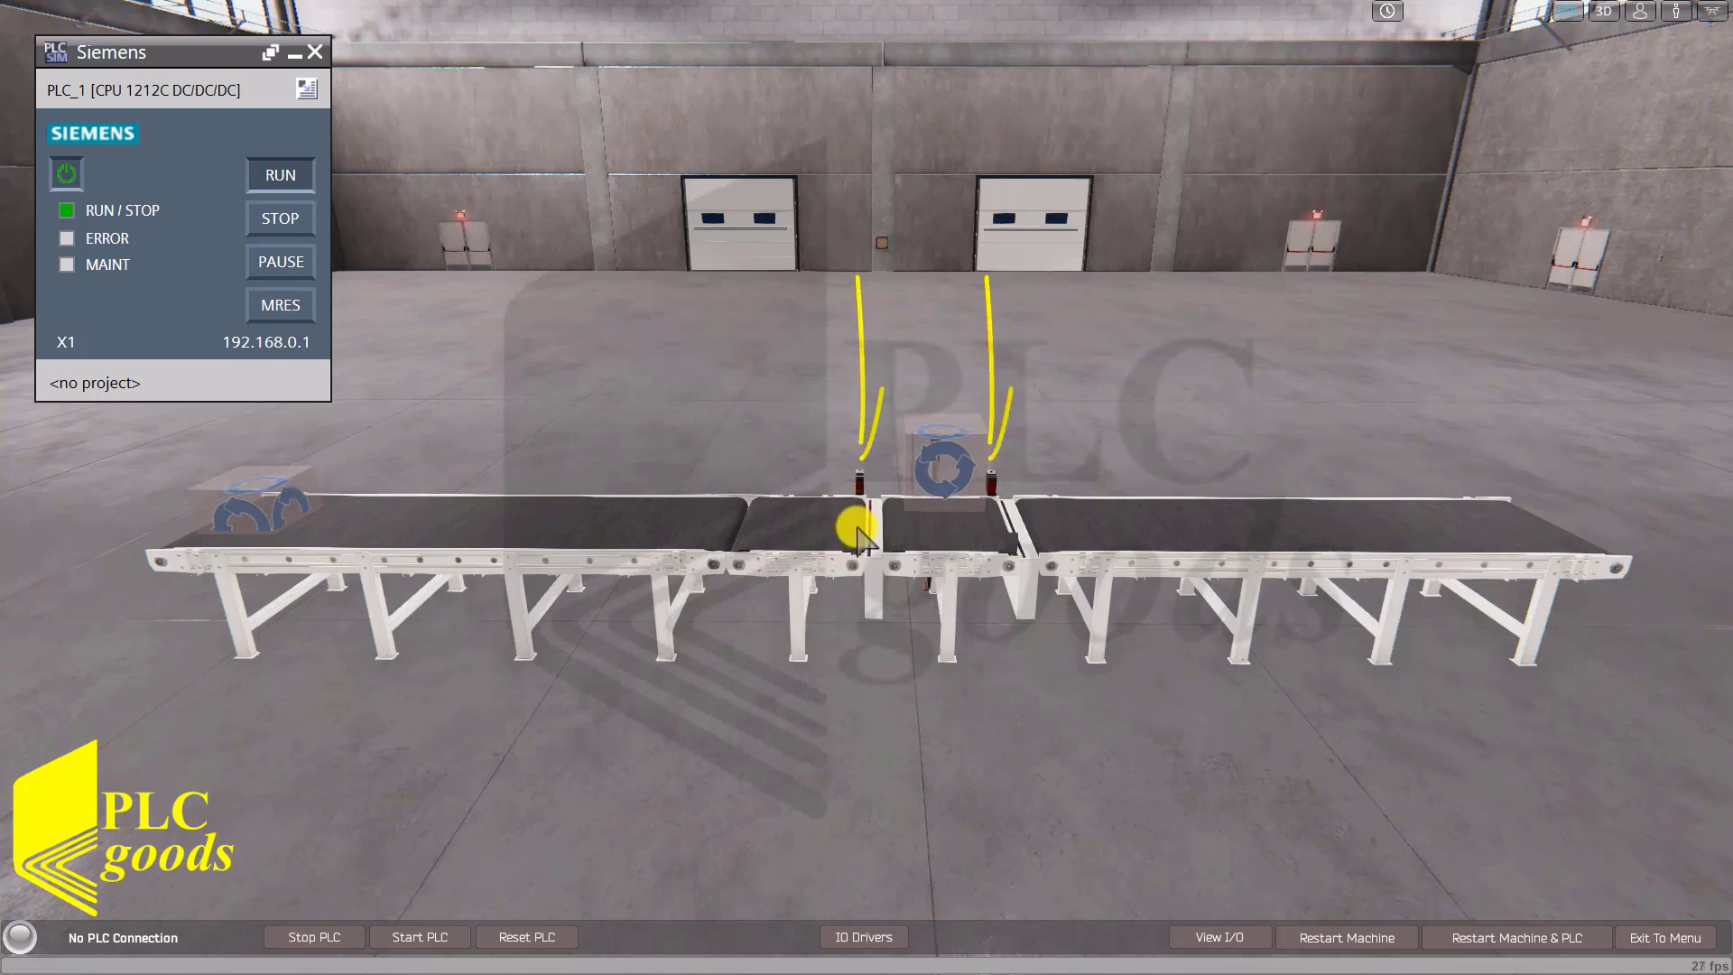
click(1672, 937)
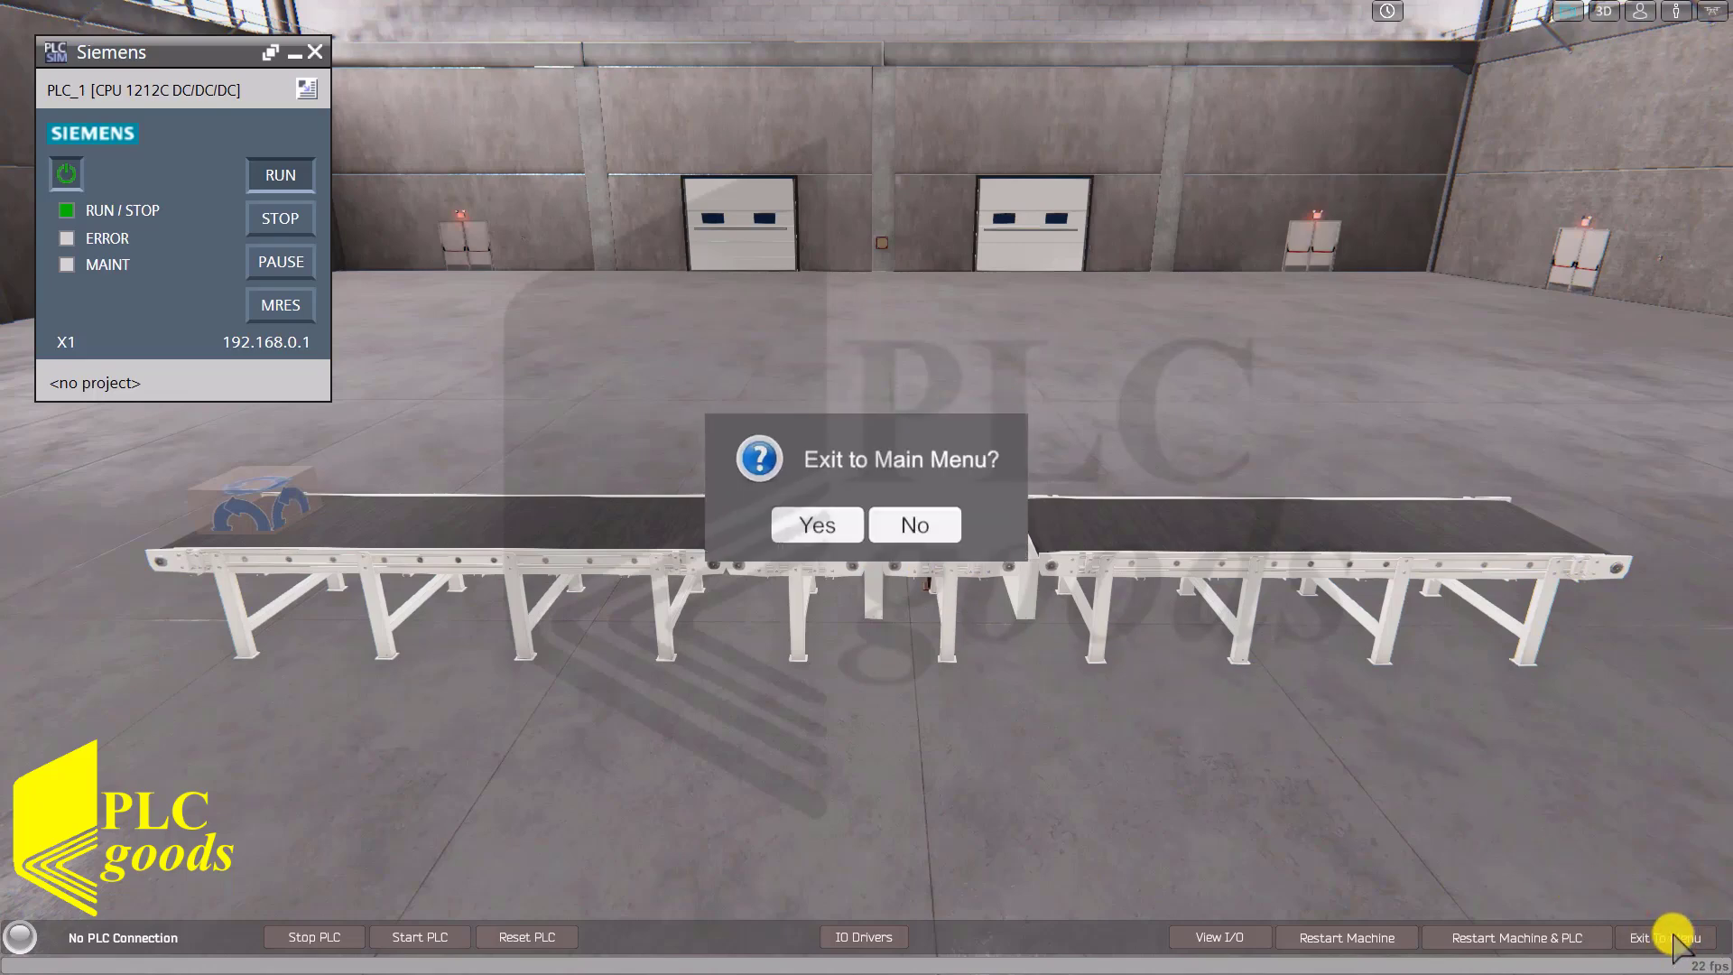
click(815, 526)
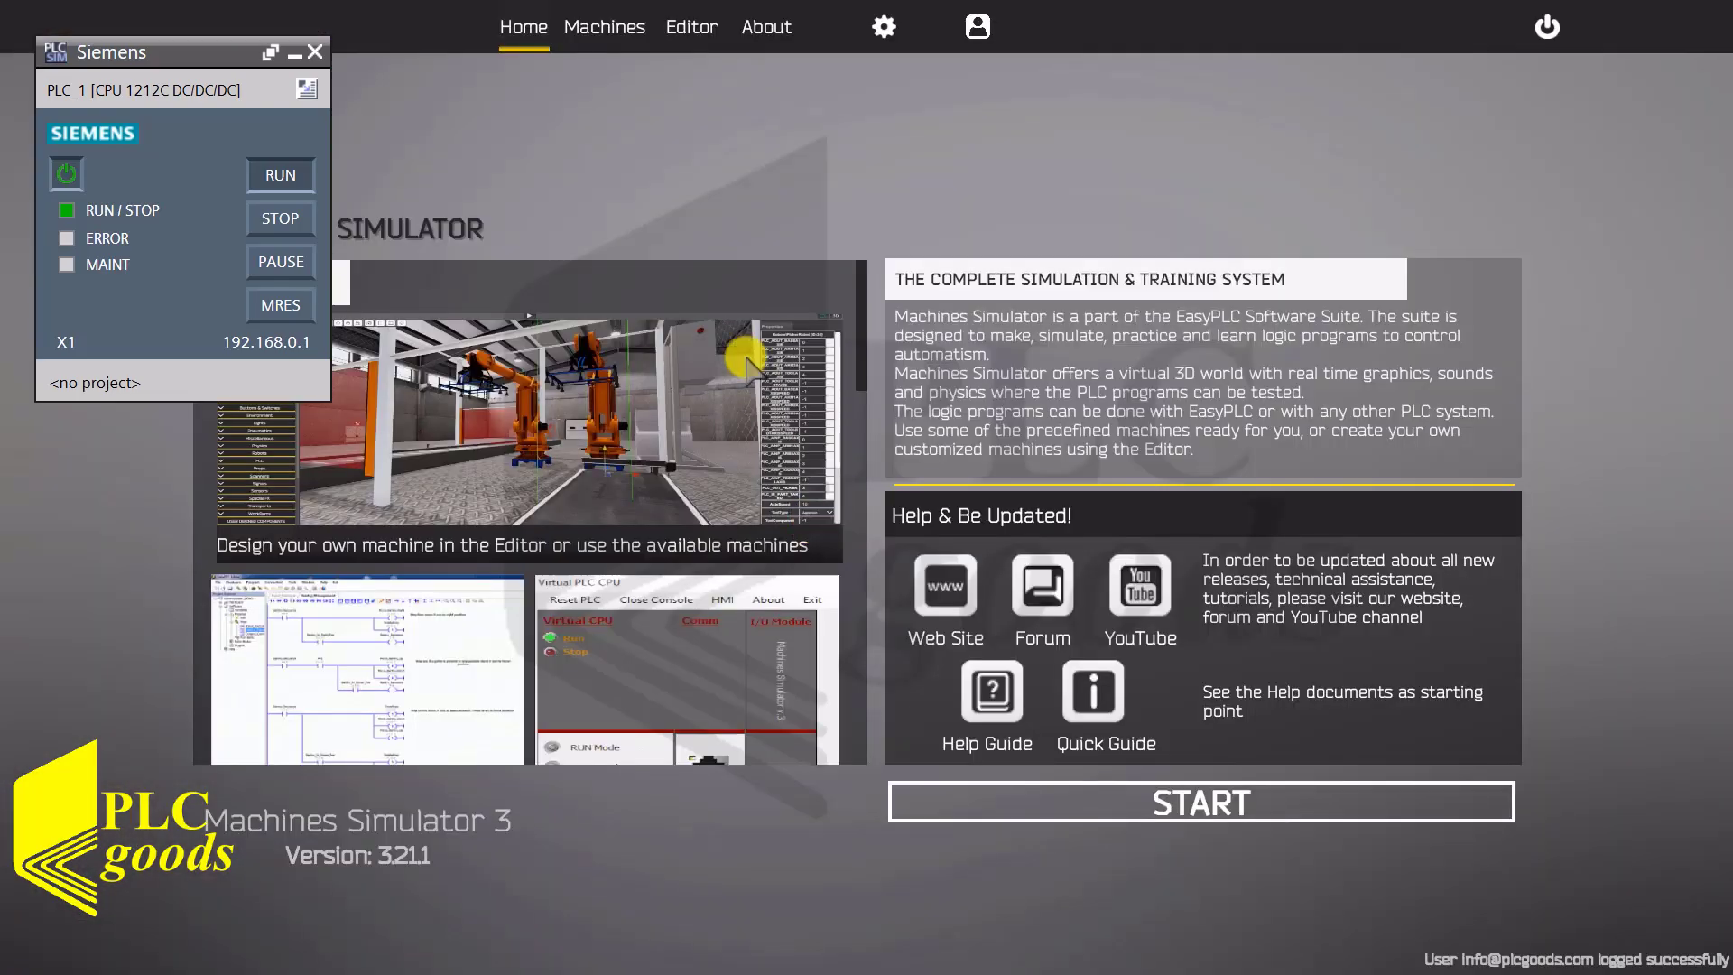
Start the second of the two 01A Pallet Management machines.
click(612, 38)
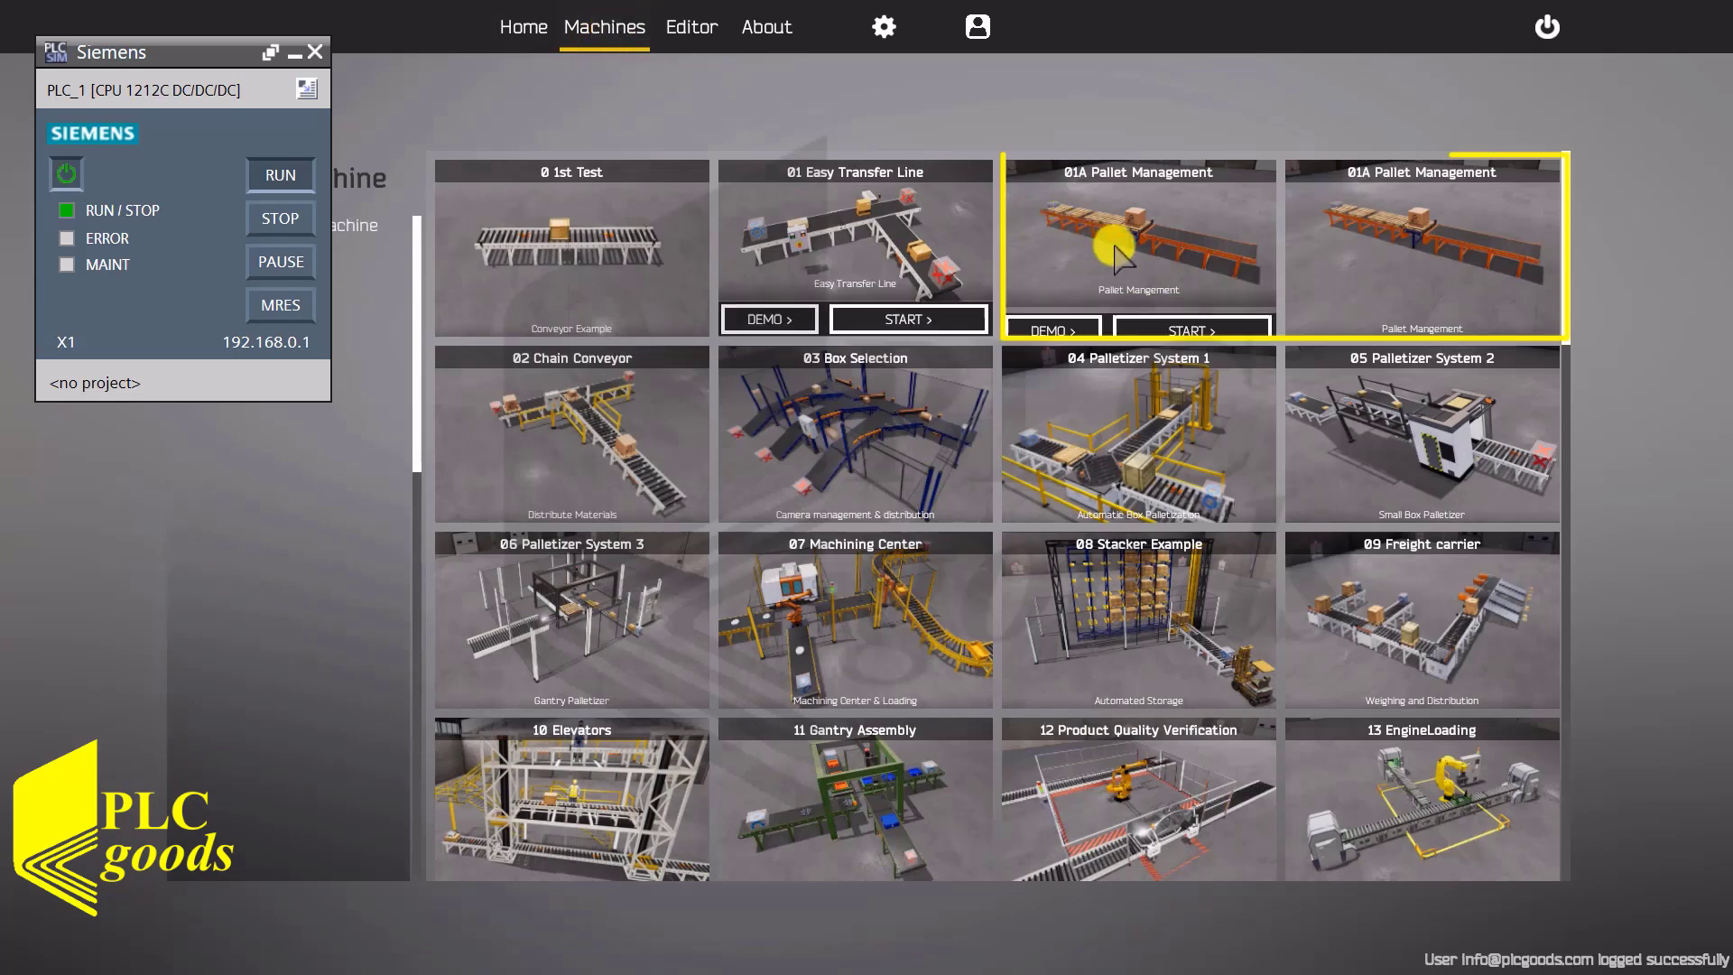
click(1117, 255)
click(1376, 284)
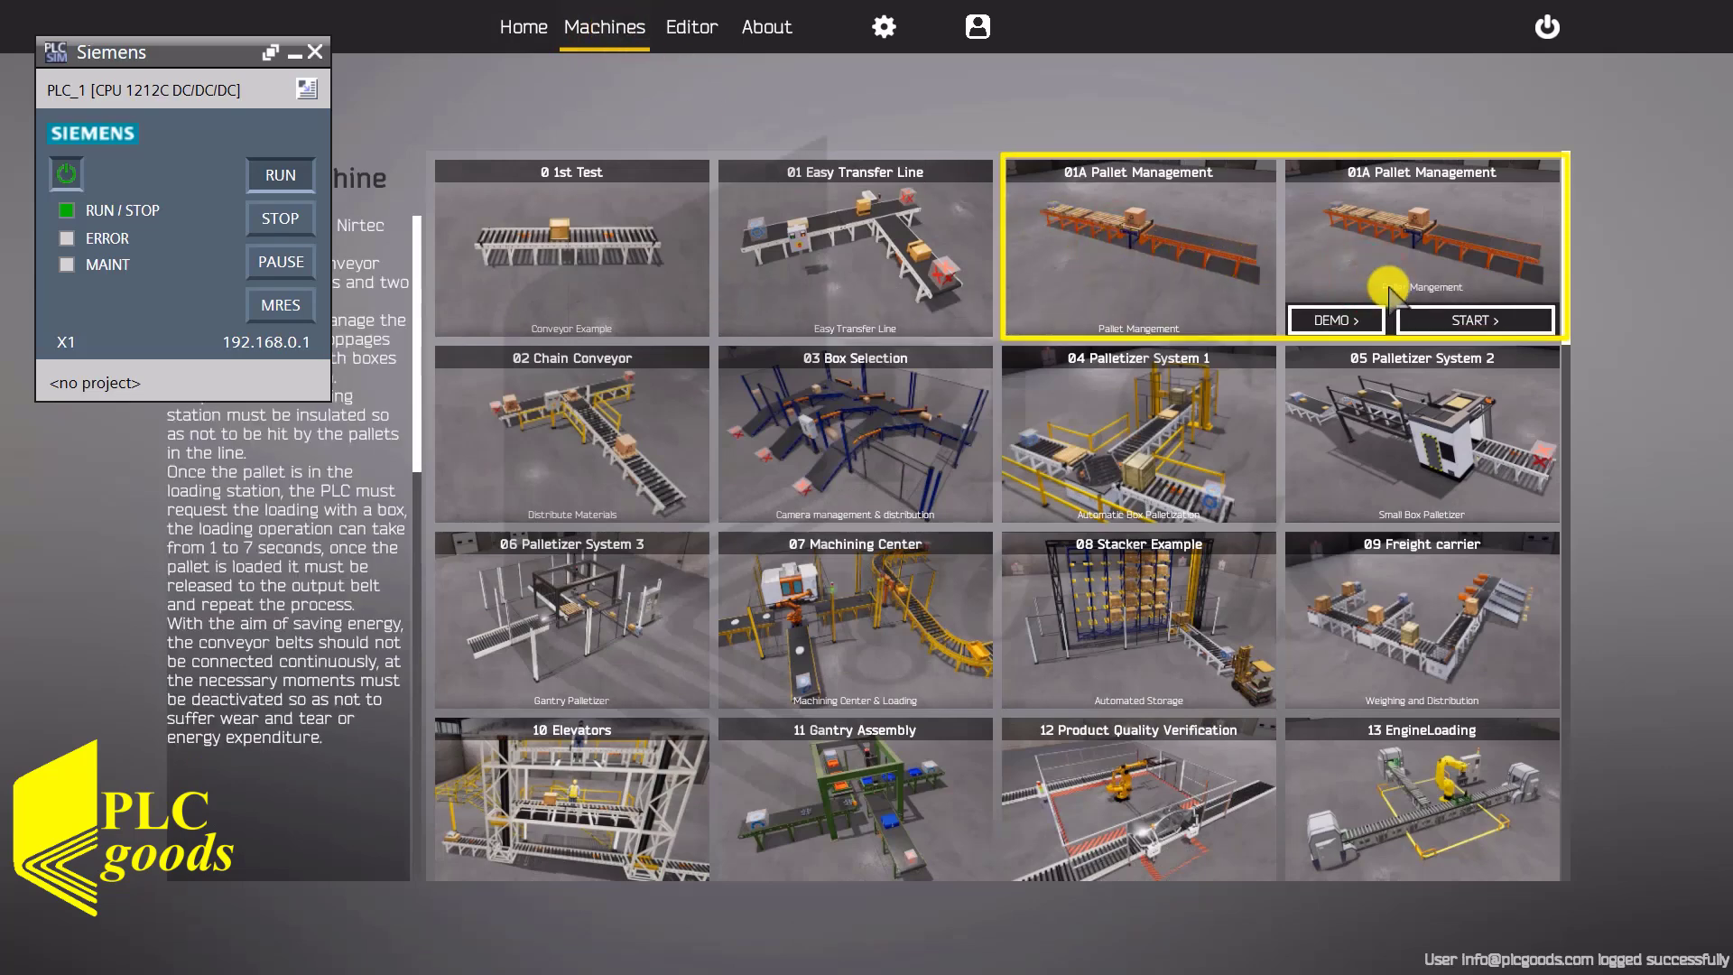
click(1444, 320)
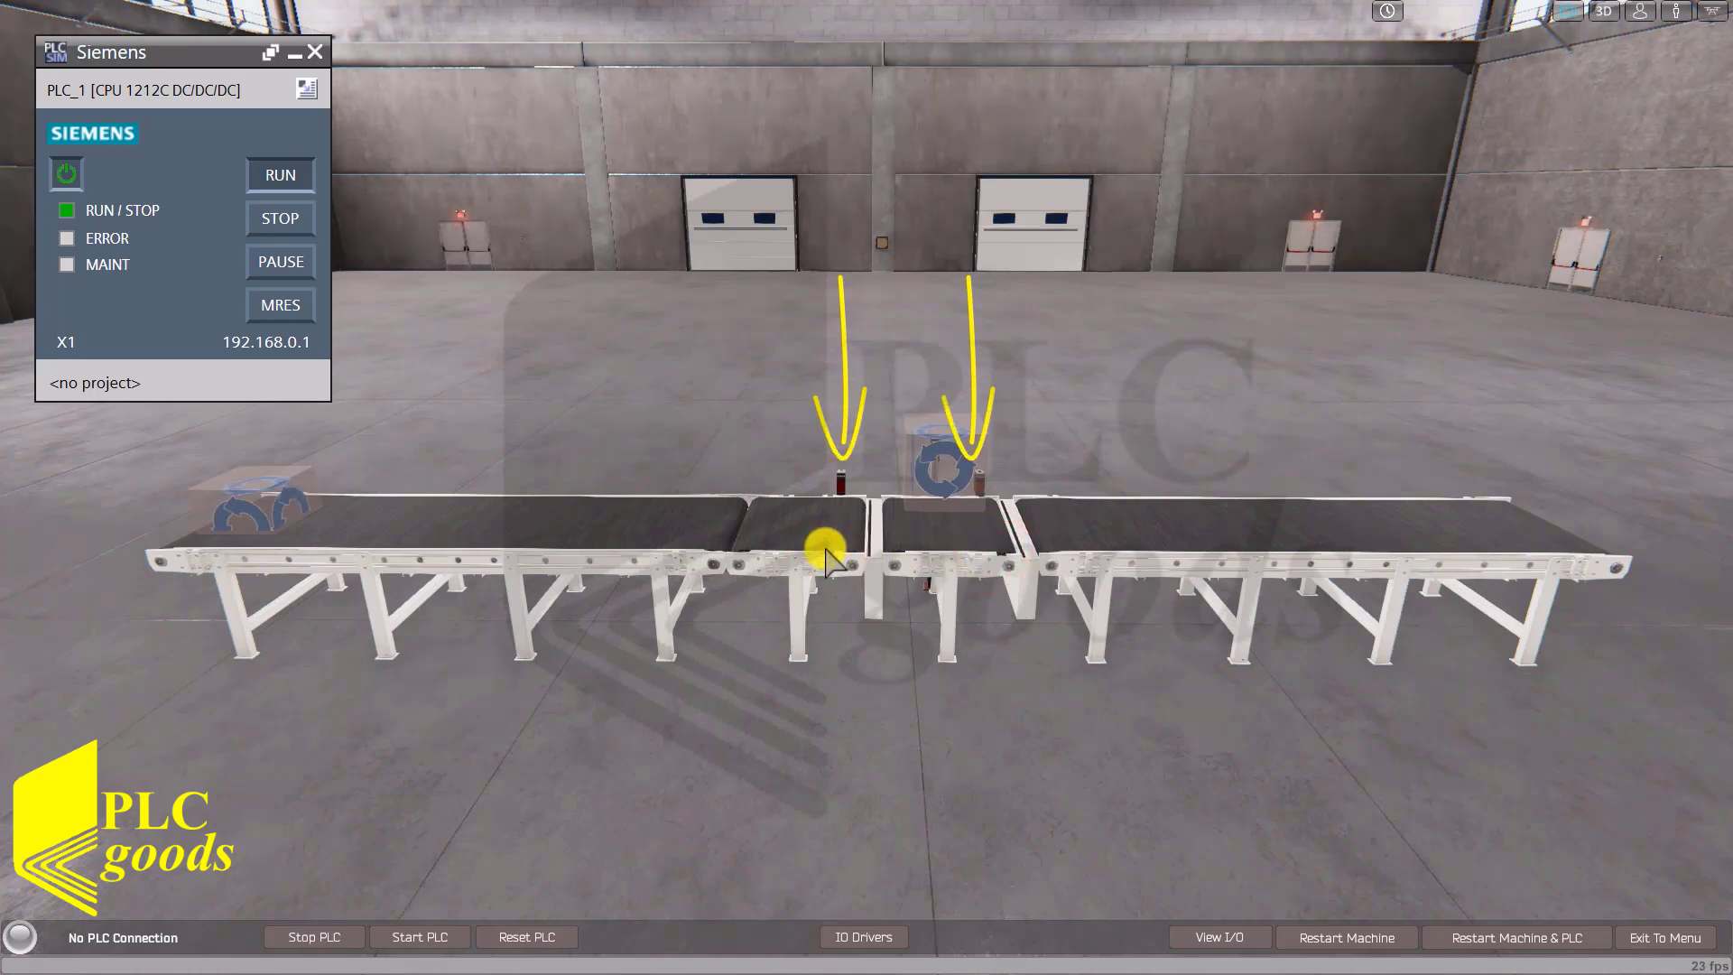
Select Siemens_PLC as the machine's IO driver and accept its existing Ethernet driver configuration, keeping the PLCSIM window clear of the driver settings.
click(845, 939)
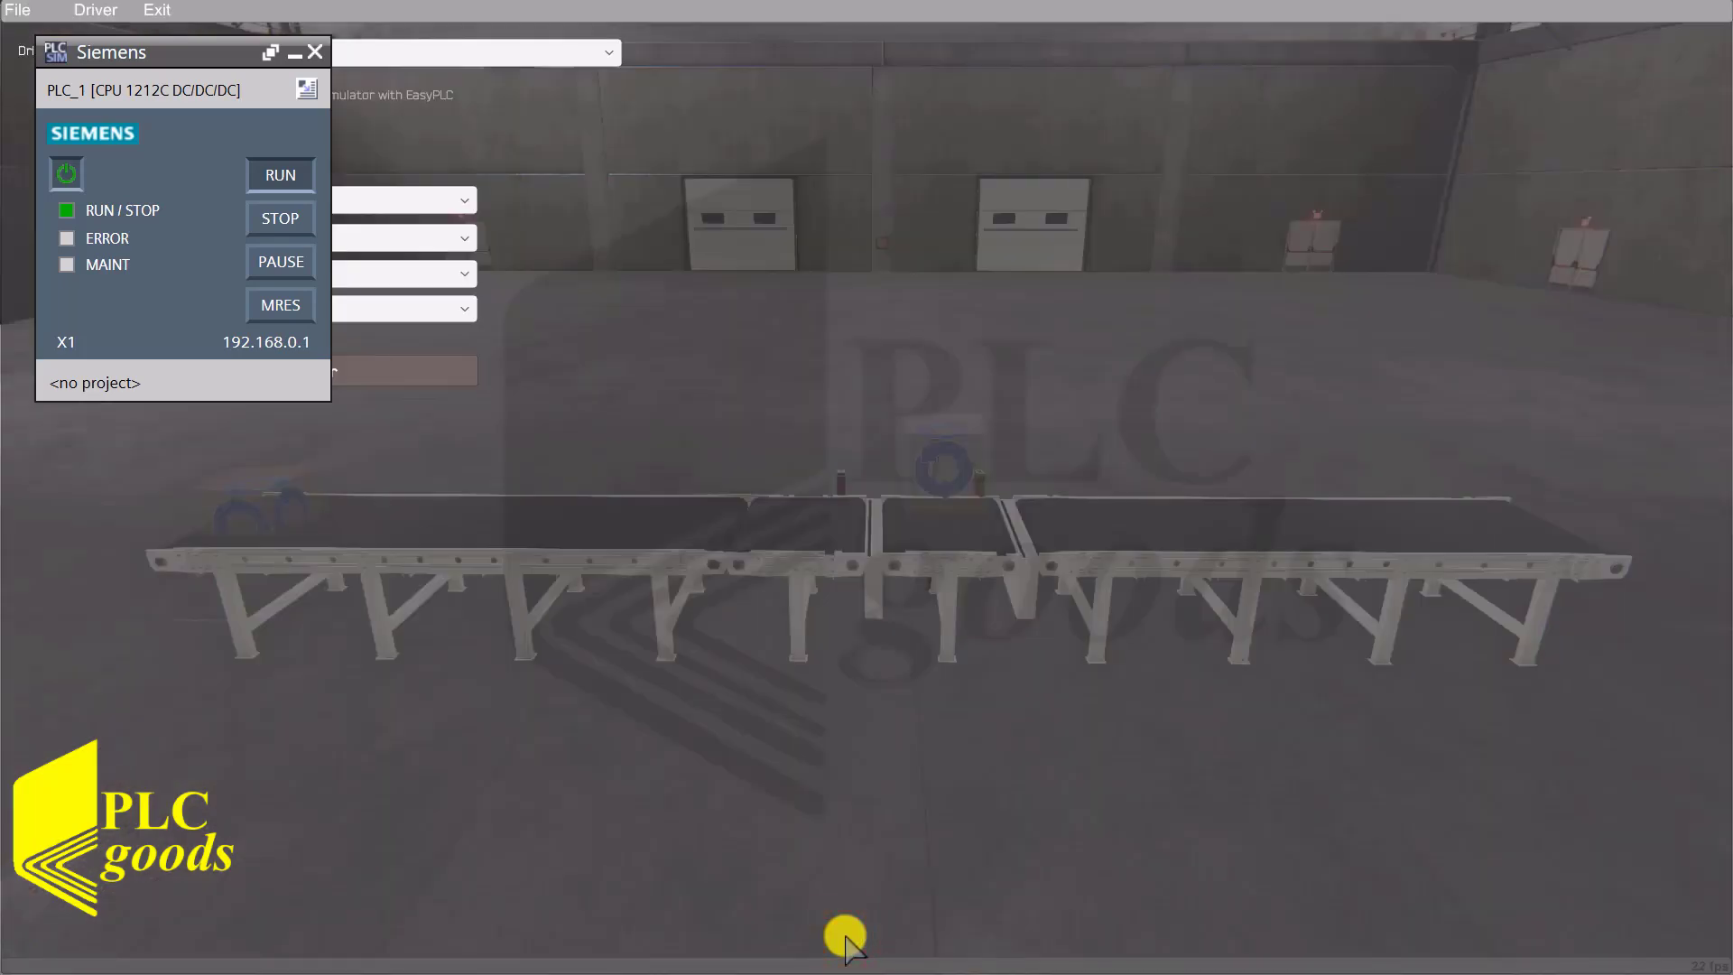
drag(159, 51, 1520, 57)
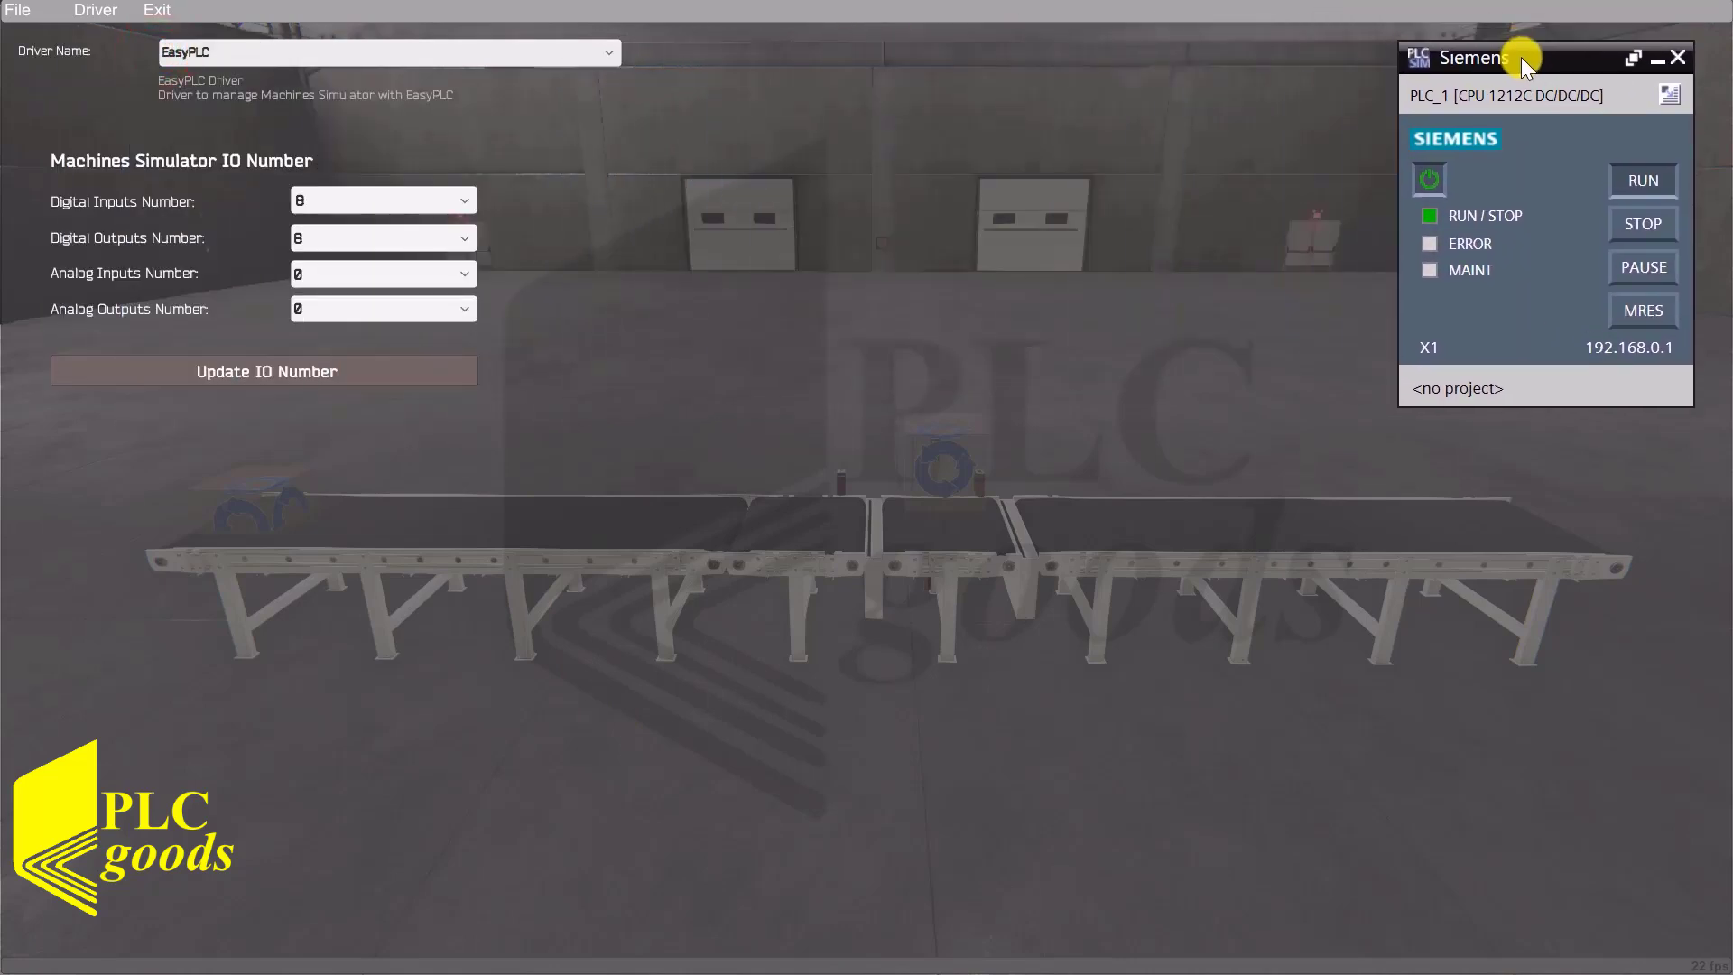
click(609, 51)
drag(603, 142, 596, 241)
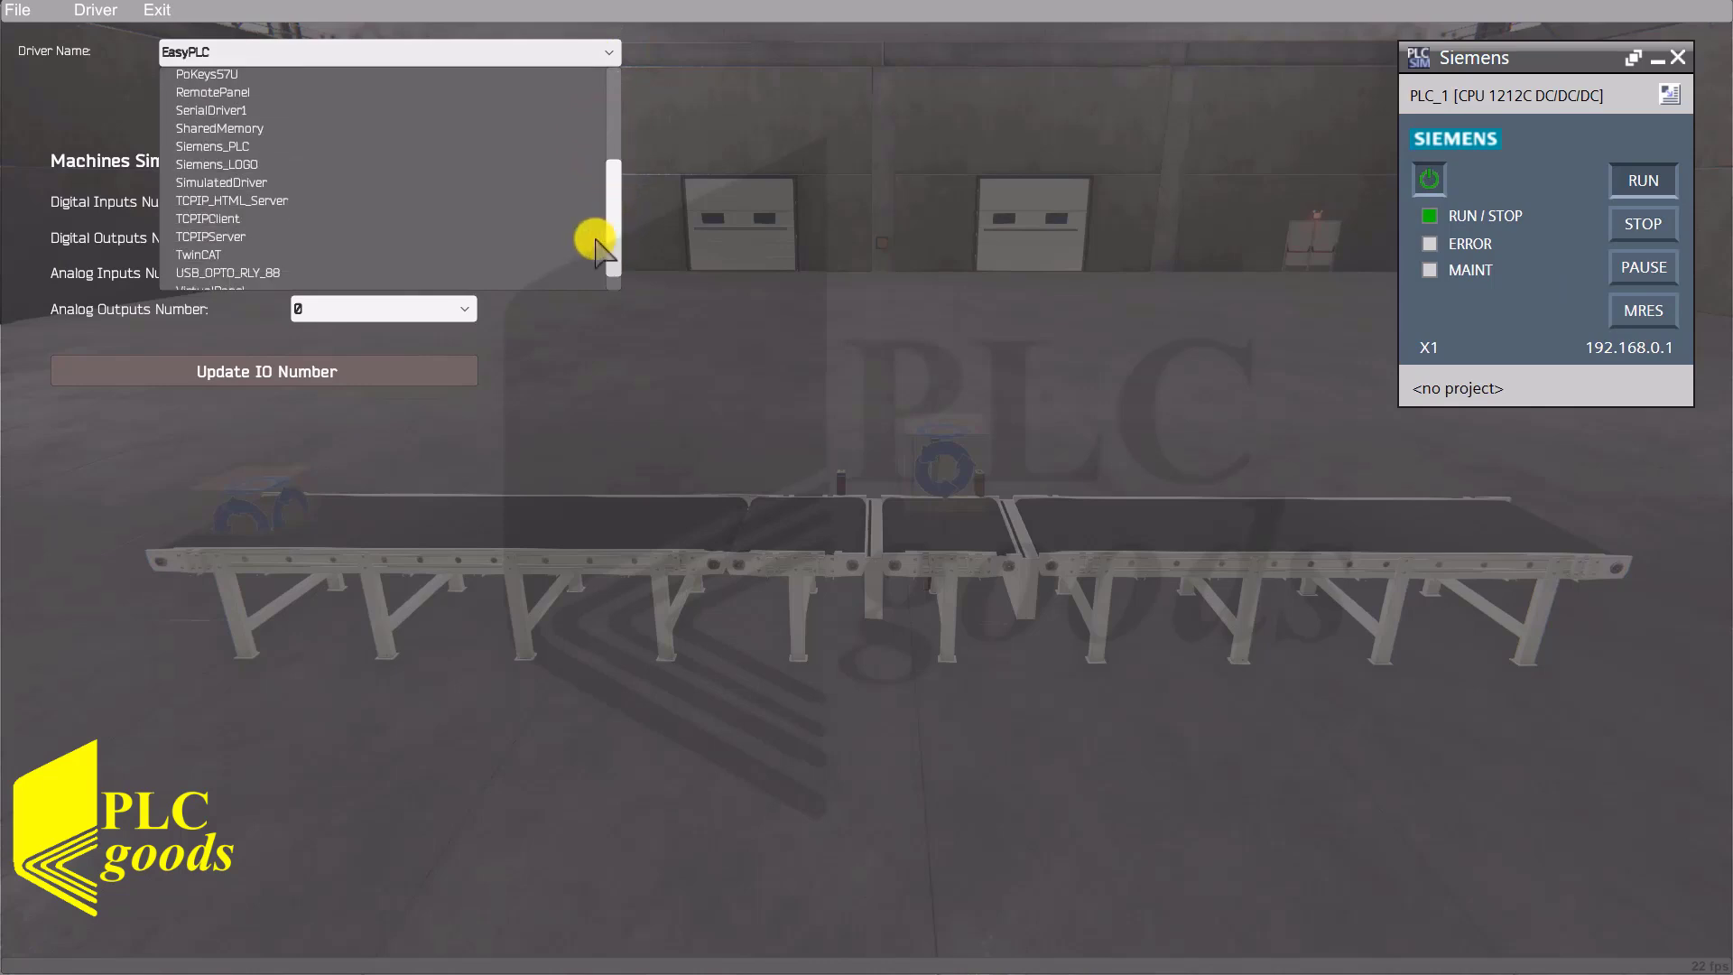
click(188, 147)
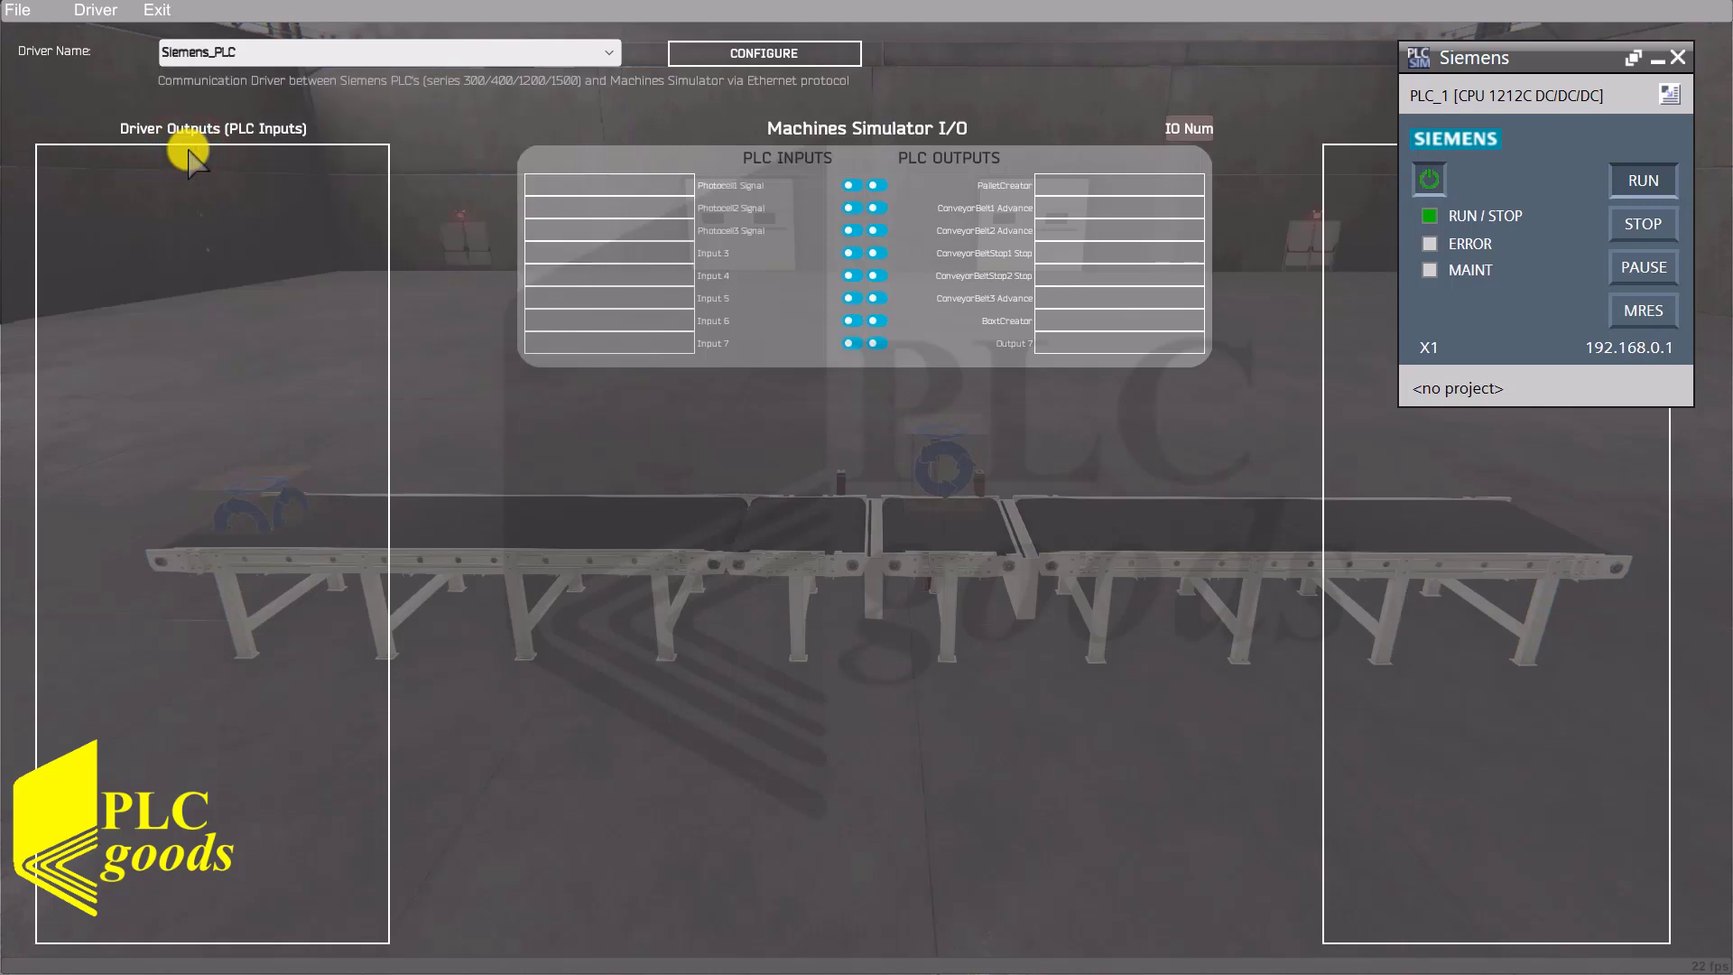
click(764, 53)
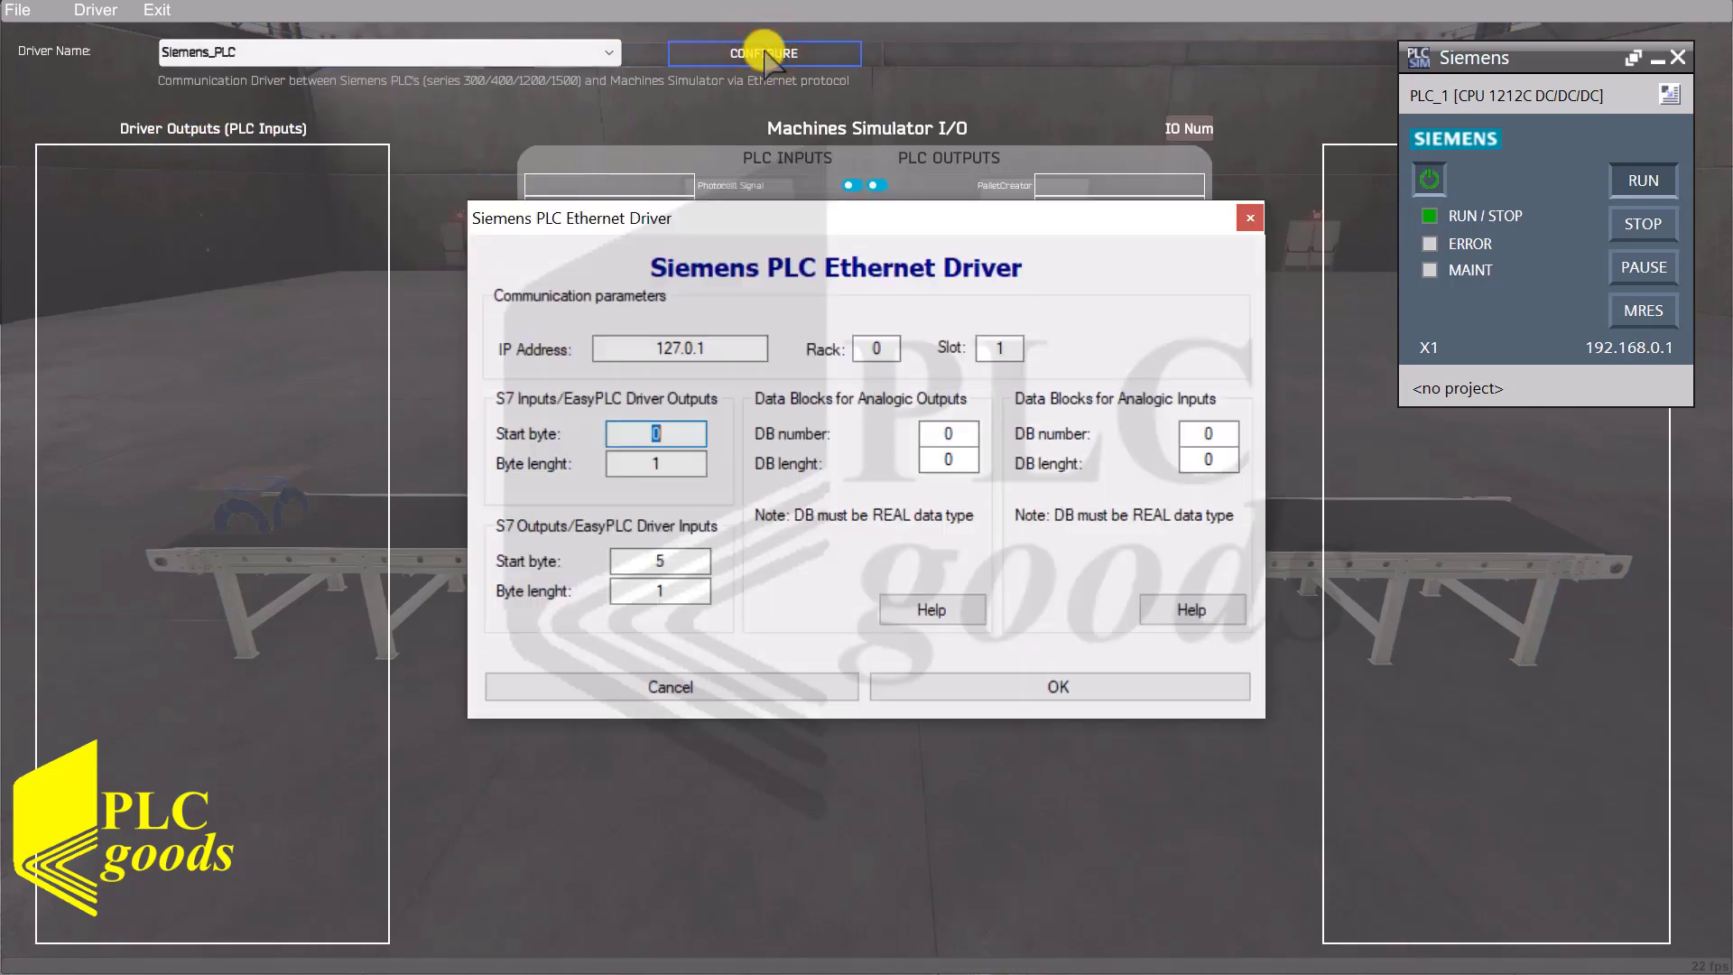
click(903, 688)
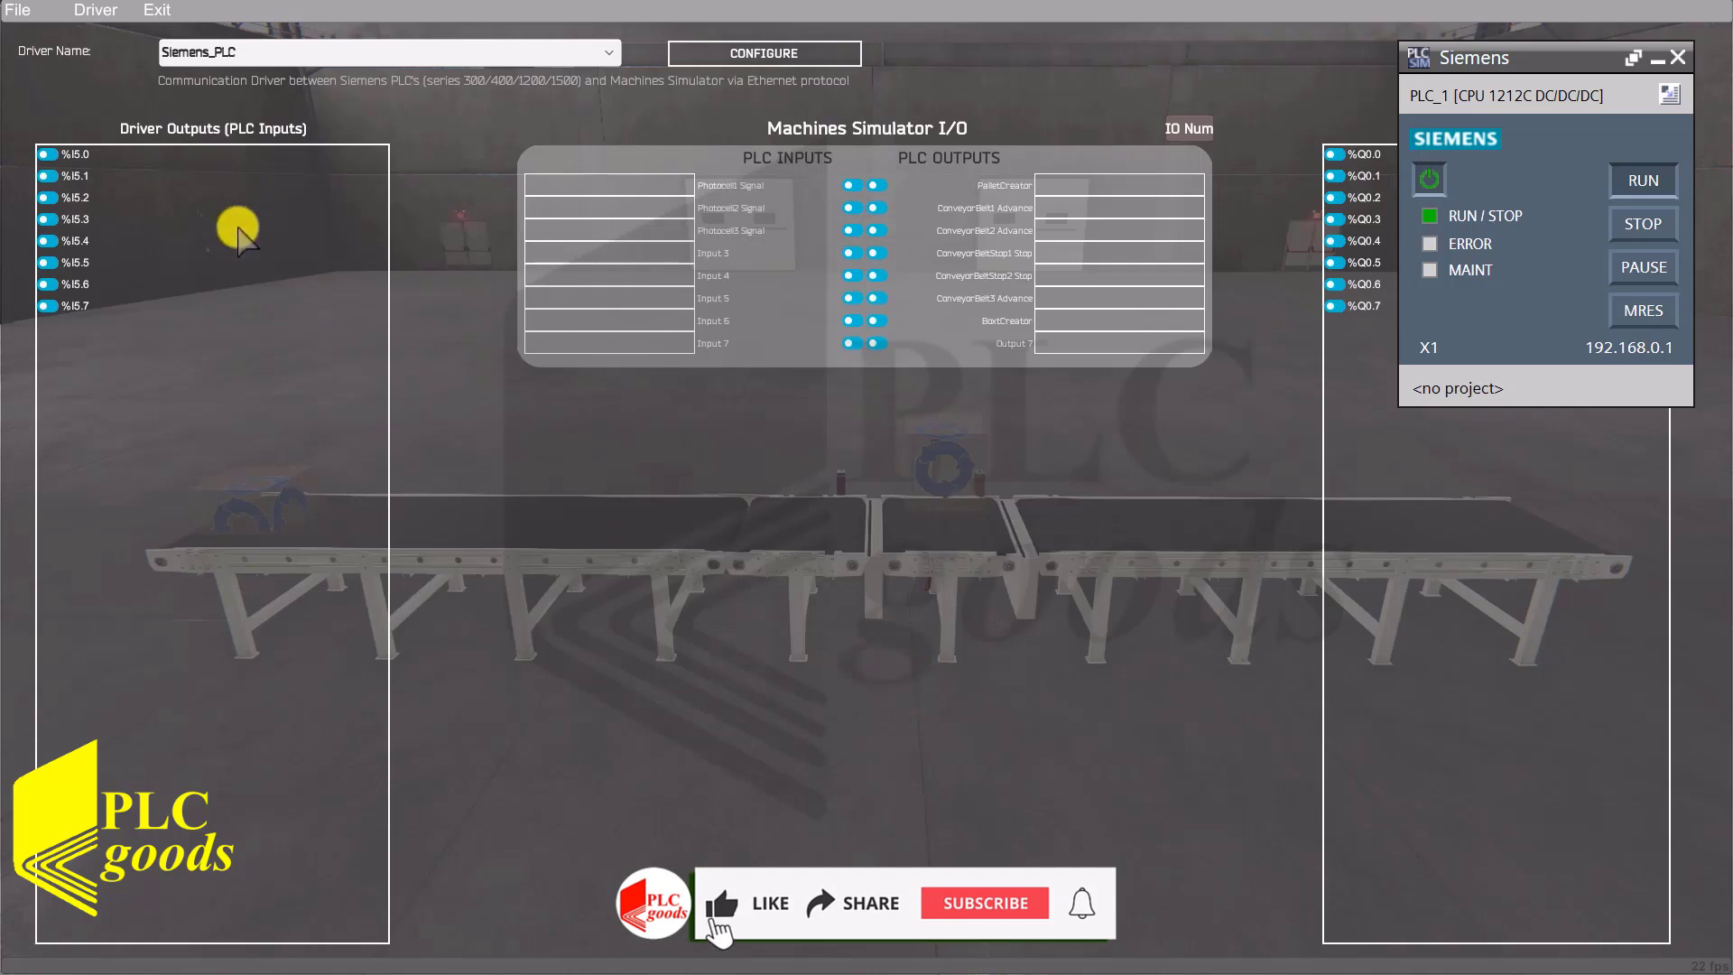
Assign the driver's inputs and outputs to the machine's I/O automatically, then start the driver and leave the driver settings.
click(97, 11)
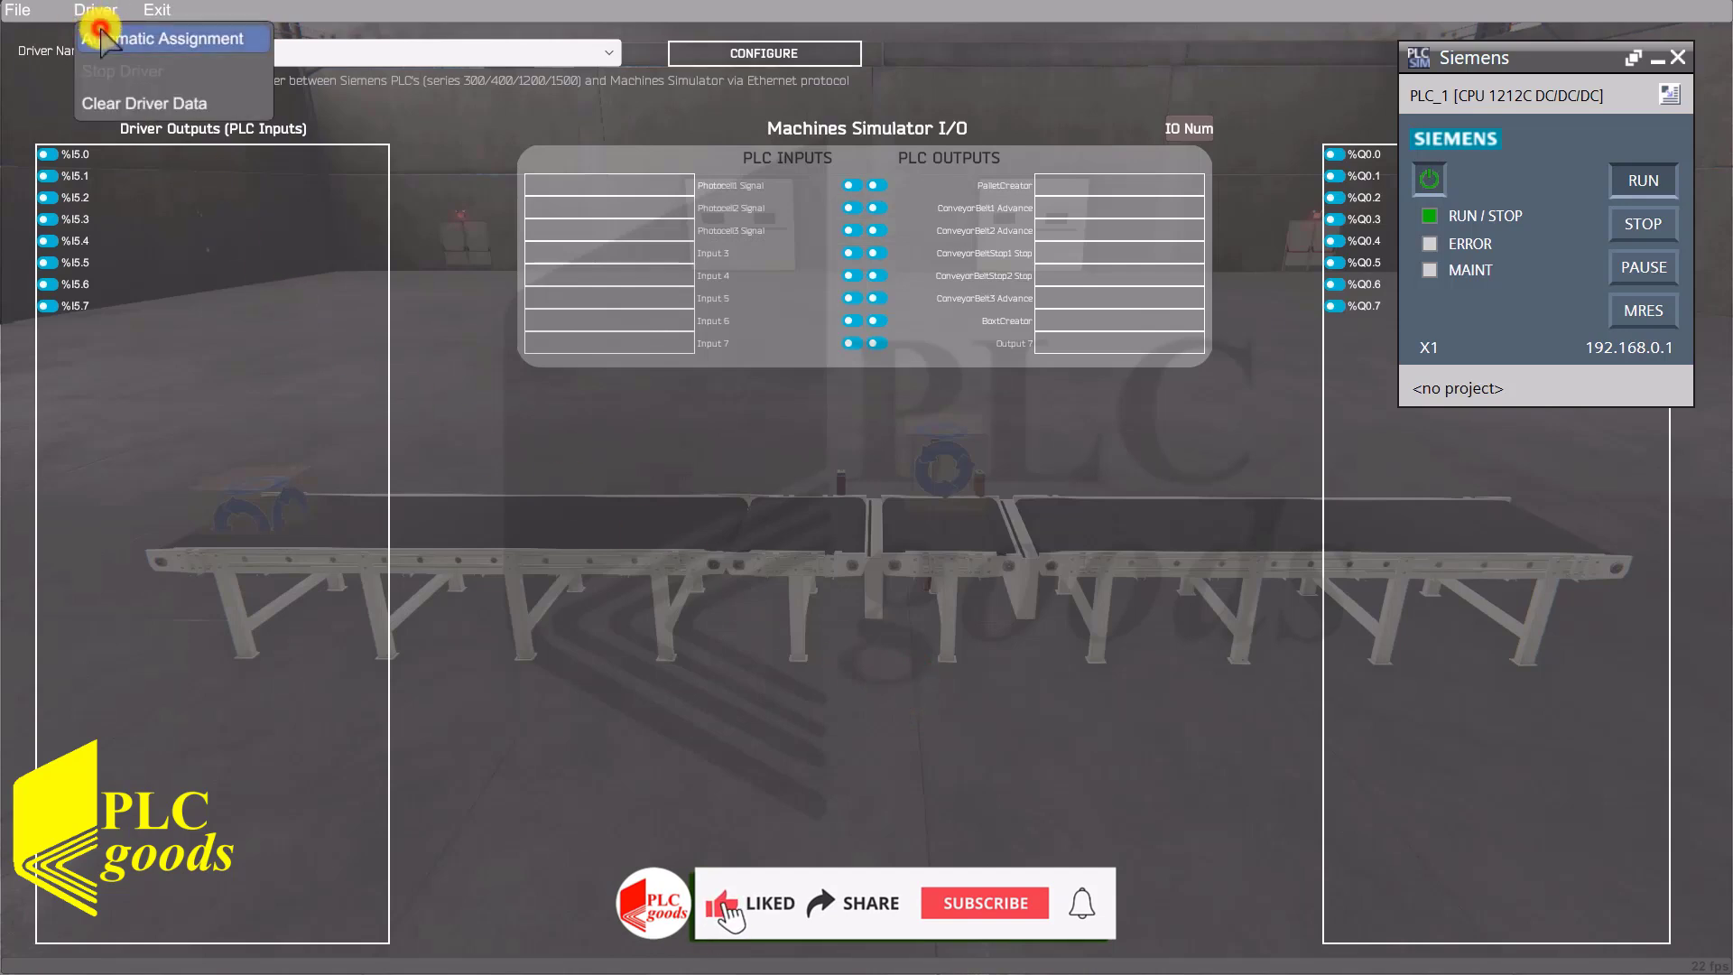
click(104, 38)
click(154, 11)
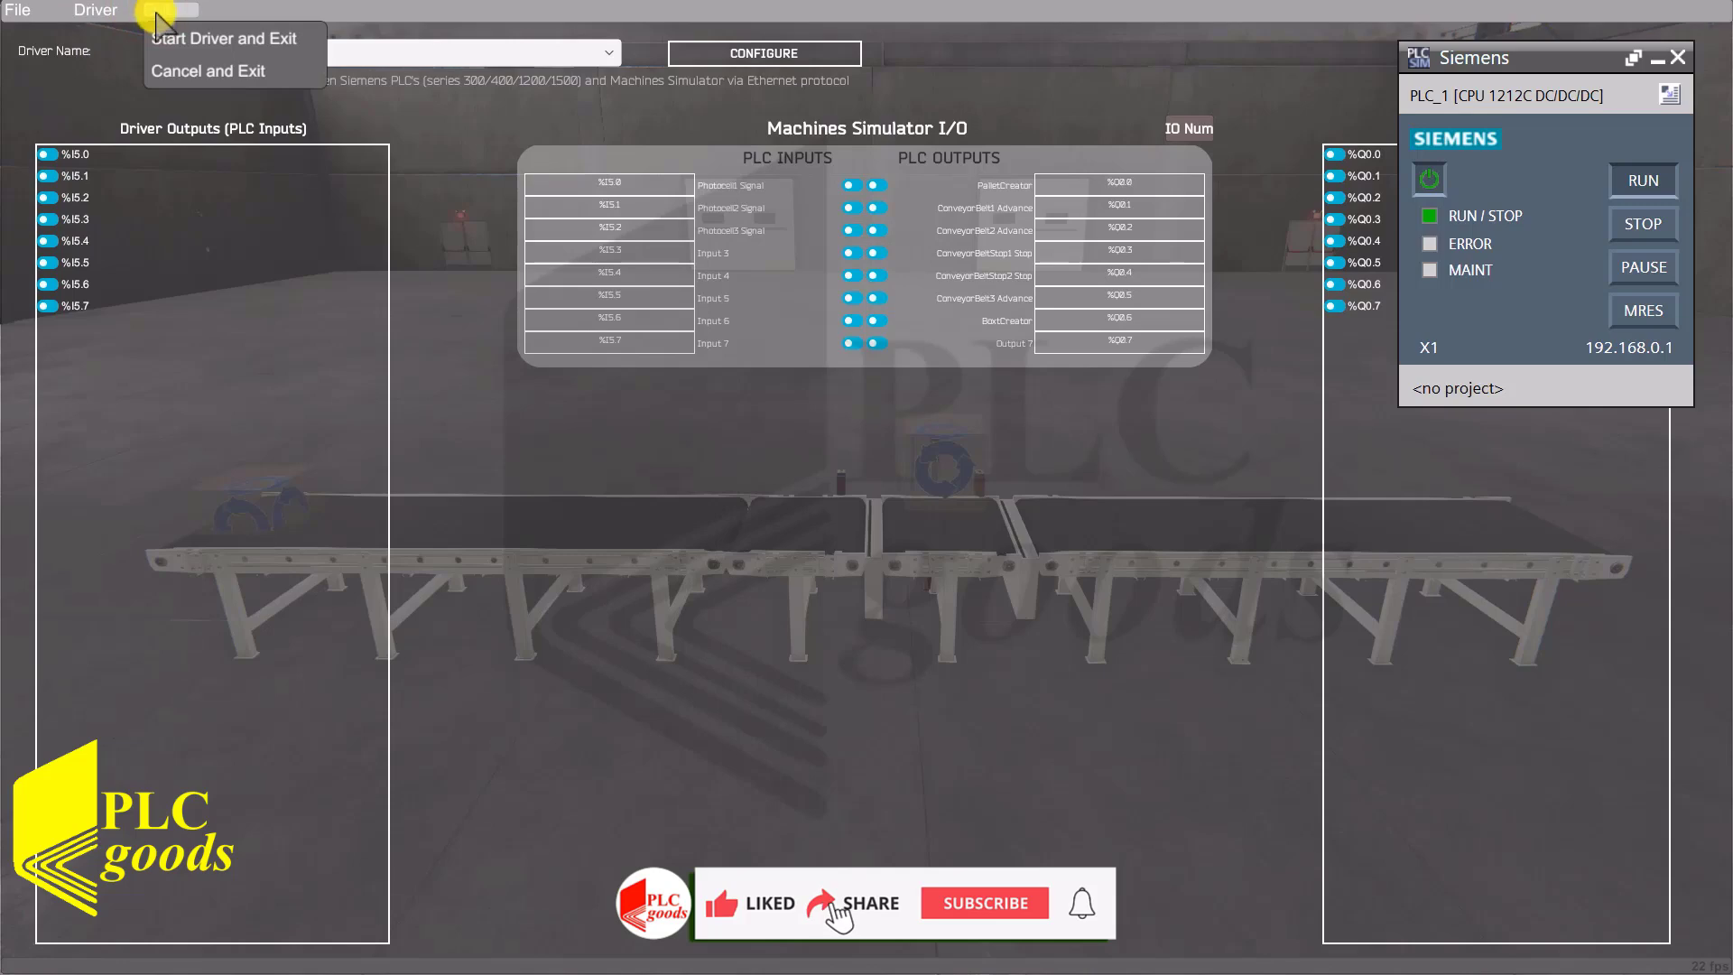
click(156, 31)
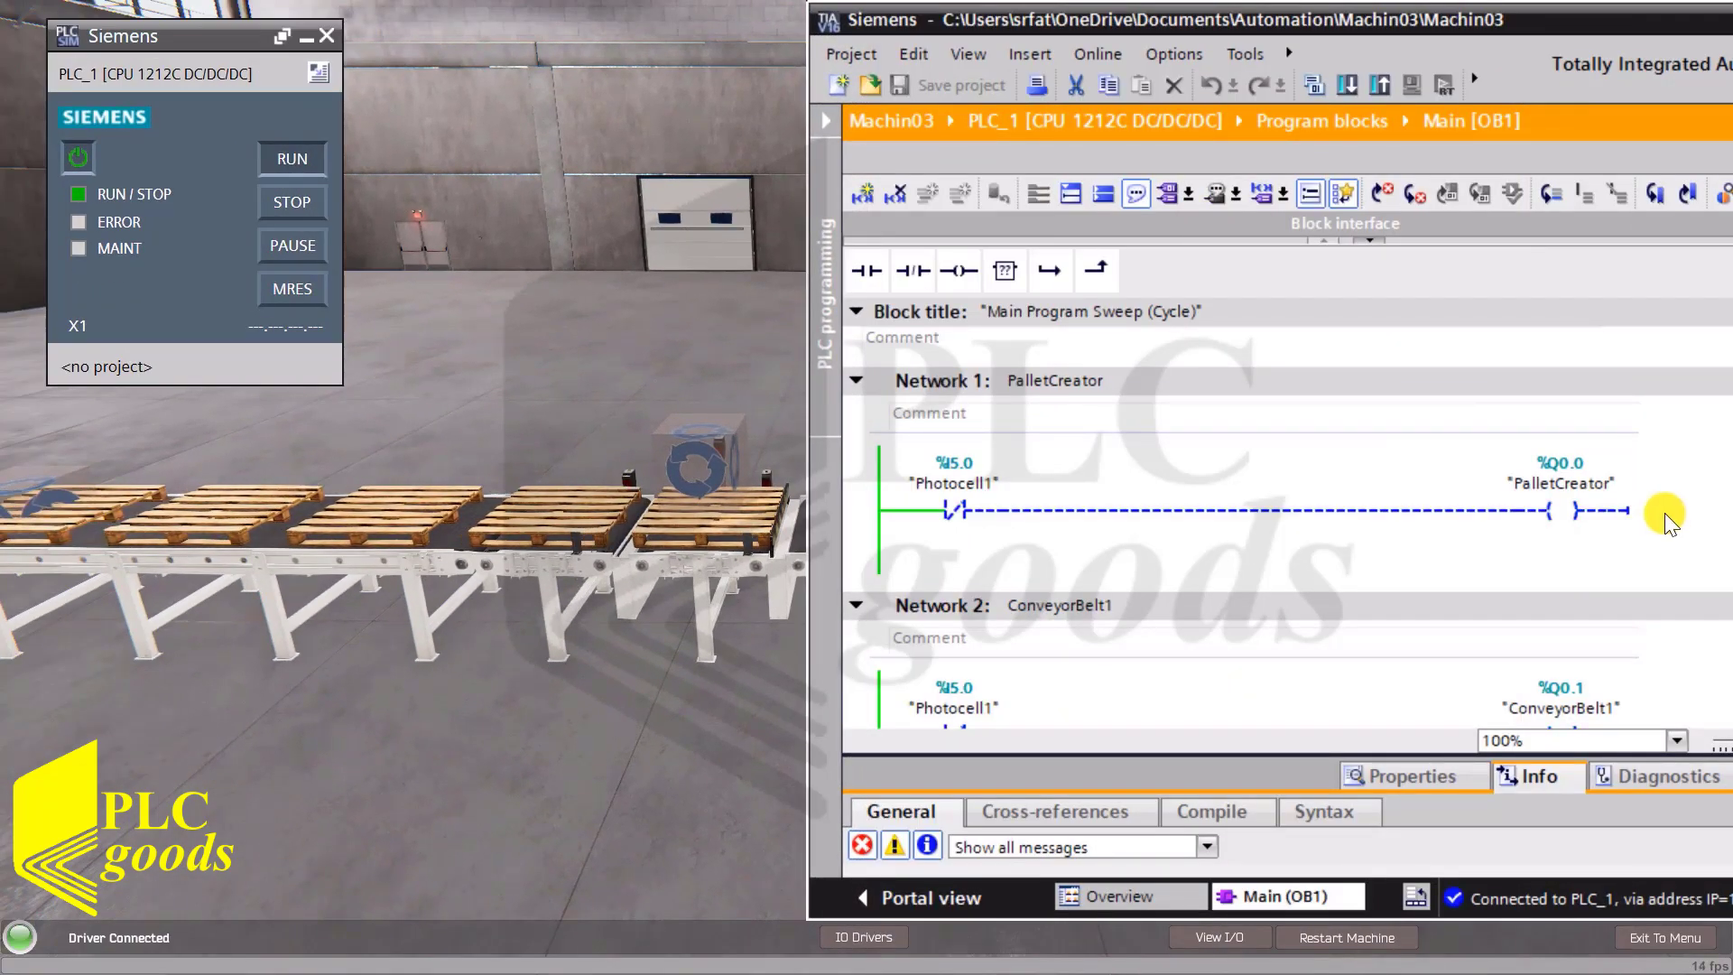
Examine the live signal states of the Main [OB1] networks, from PalletCreator through the conveyor belts to BoxCreator, while the machine runs.
scroll(1665, 518, down, 3)
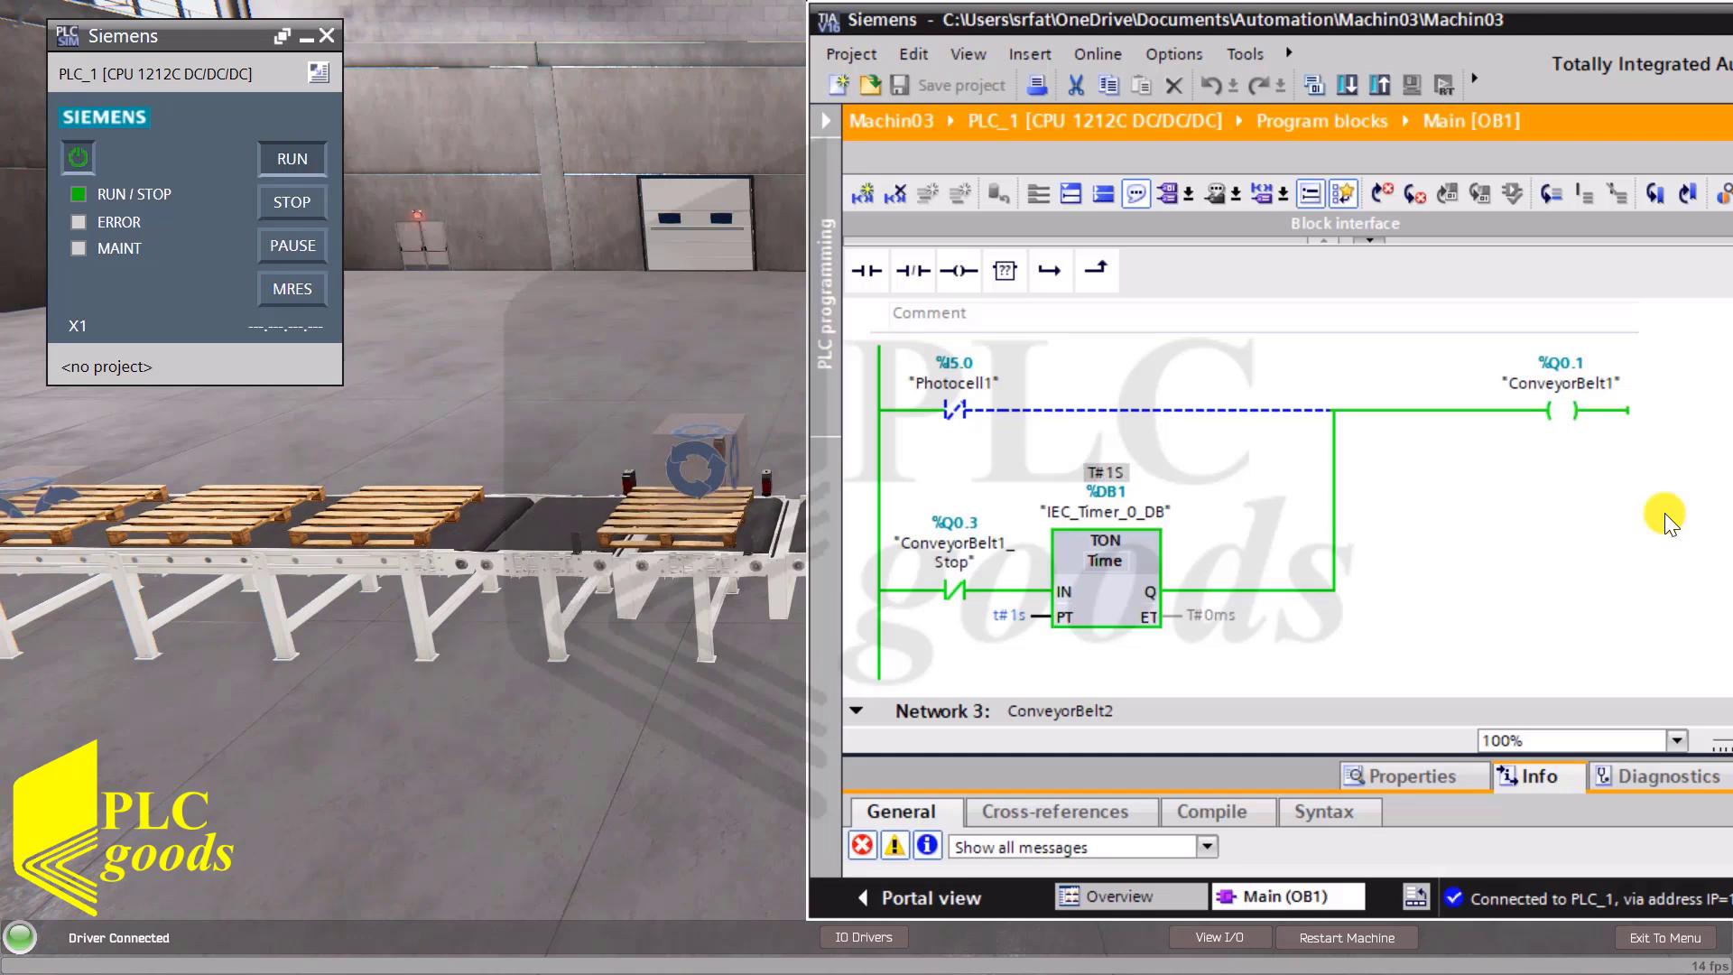
scroll(1665, 519, down, 5)
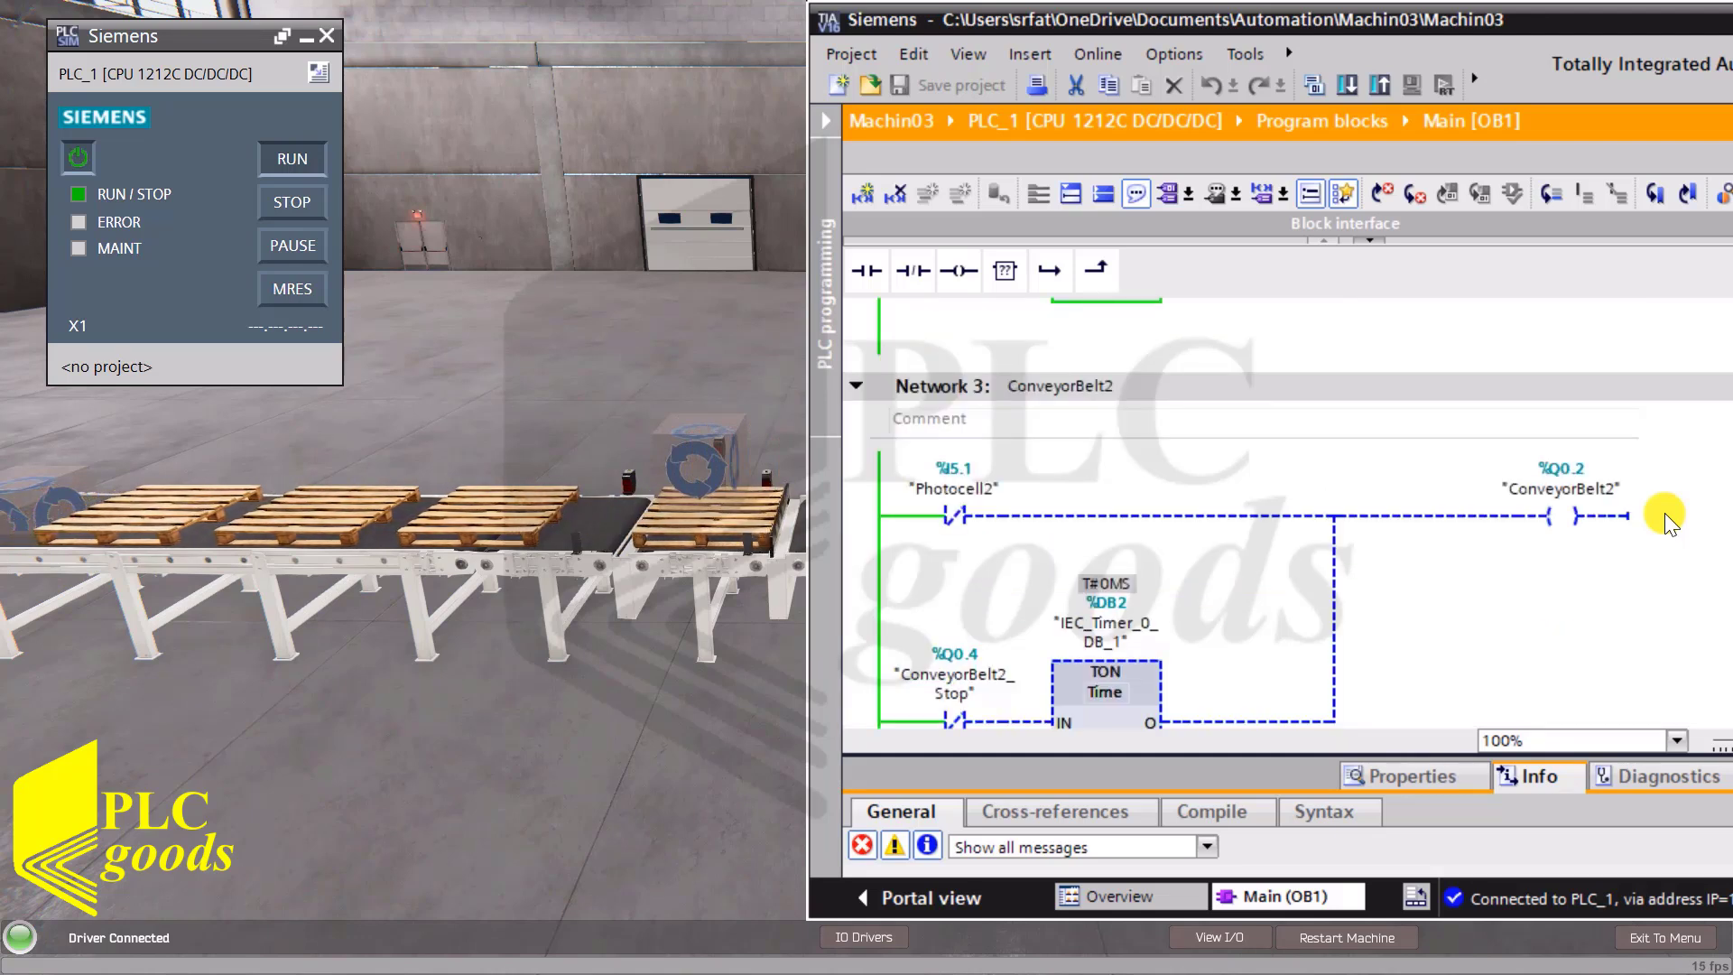
scroll(1665, 519, down, 3)
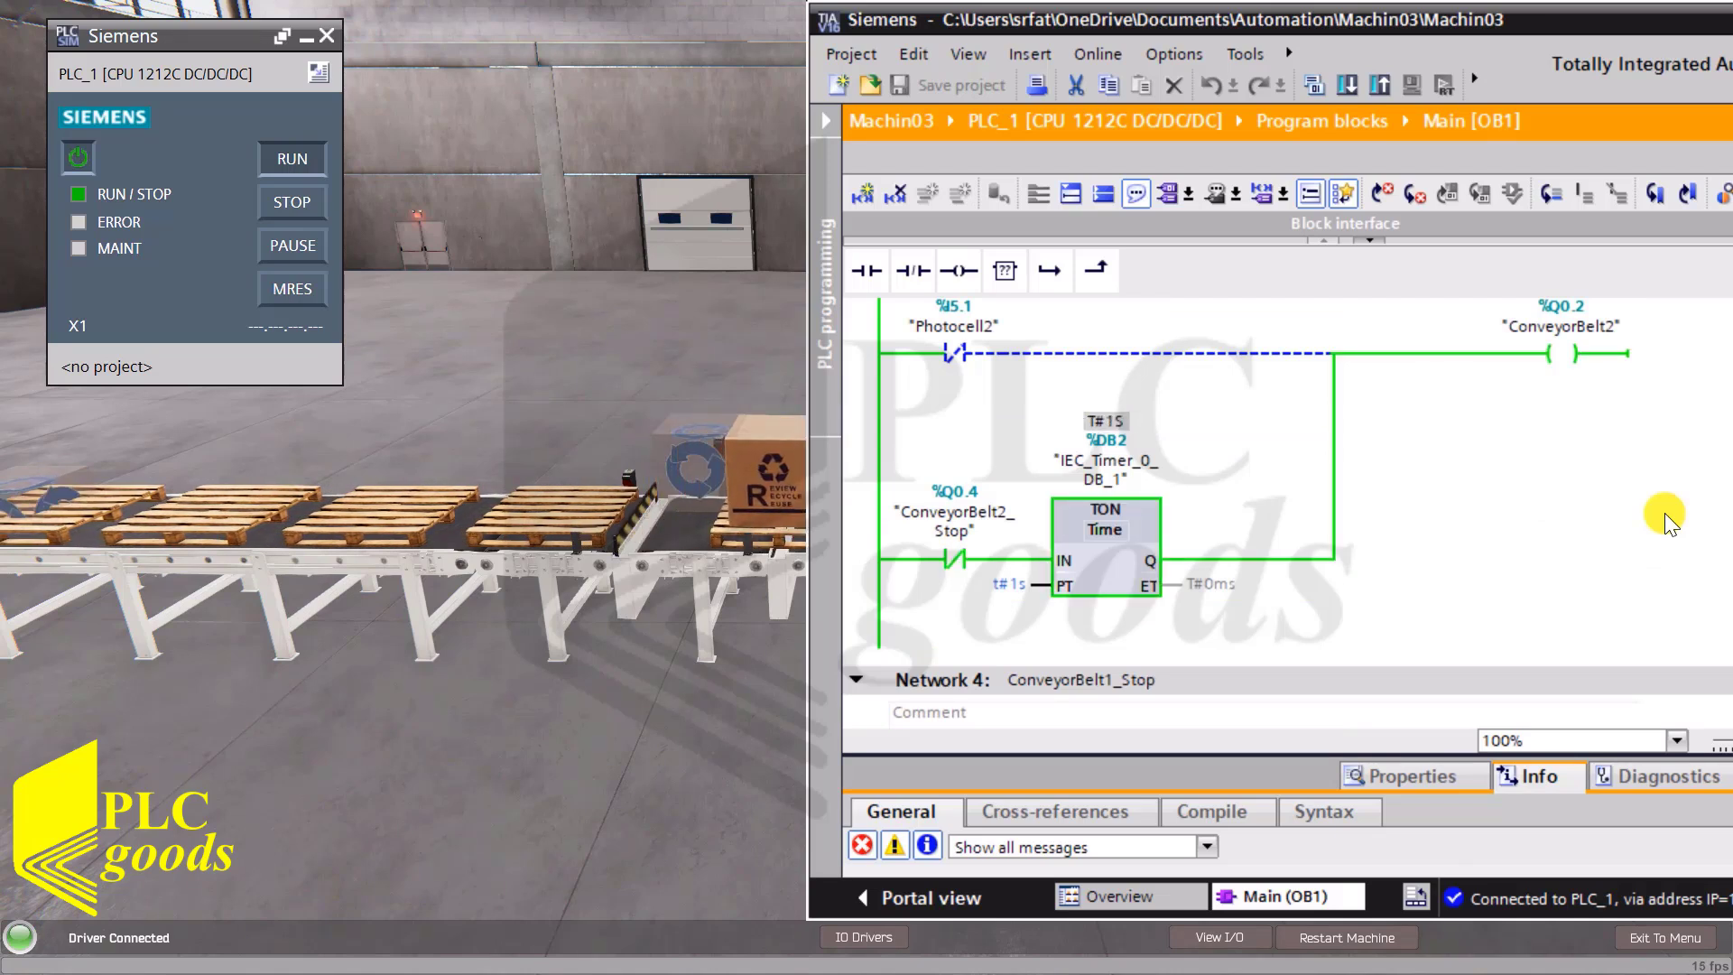
scroll(1665, 519, down, 6)
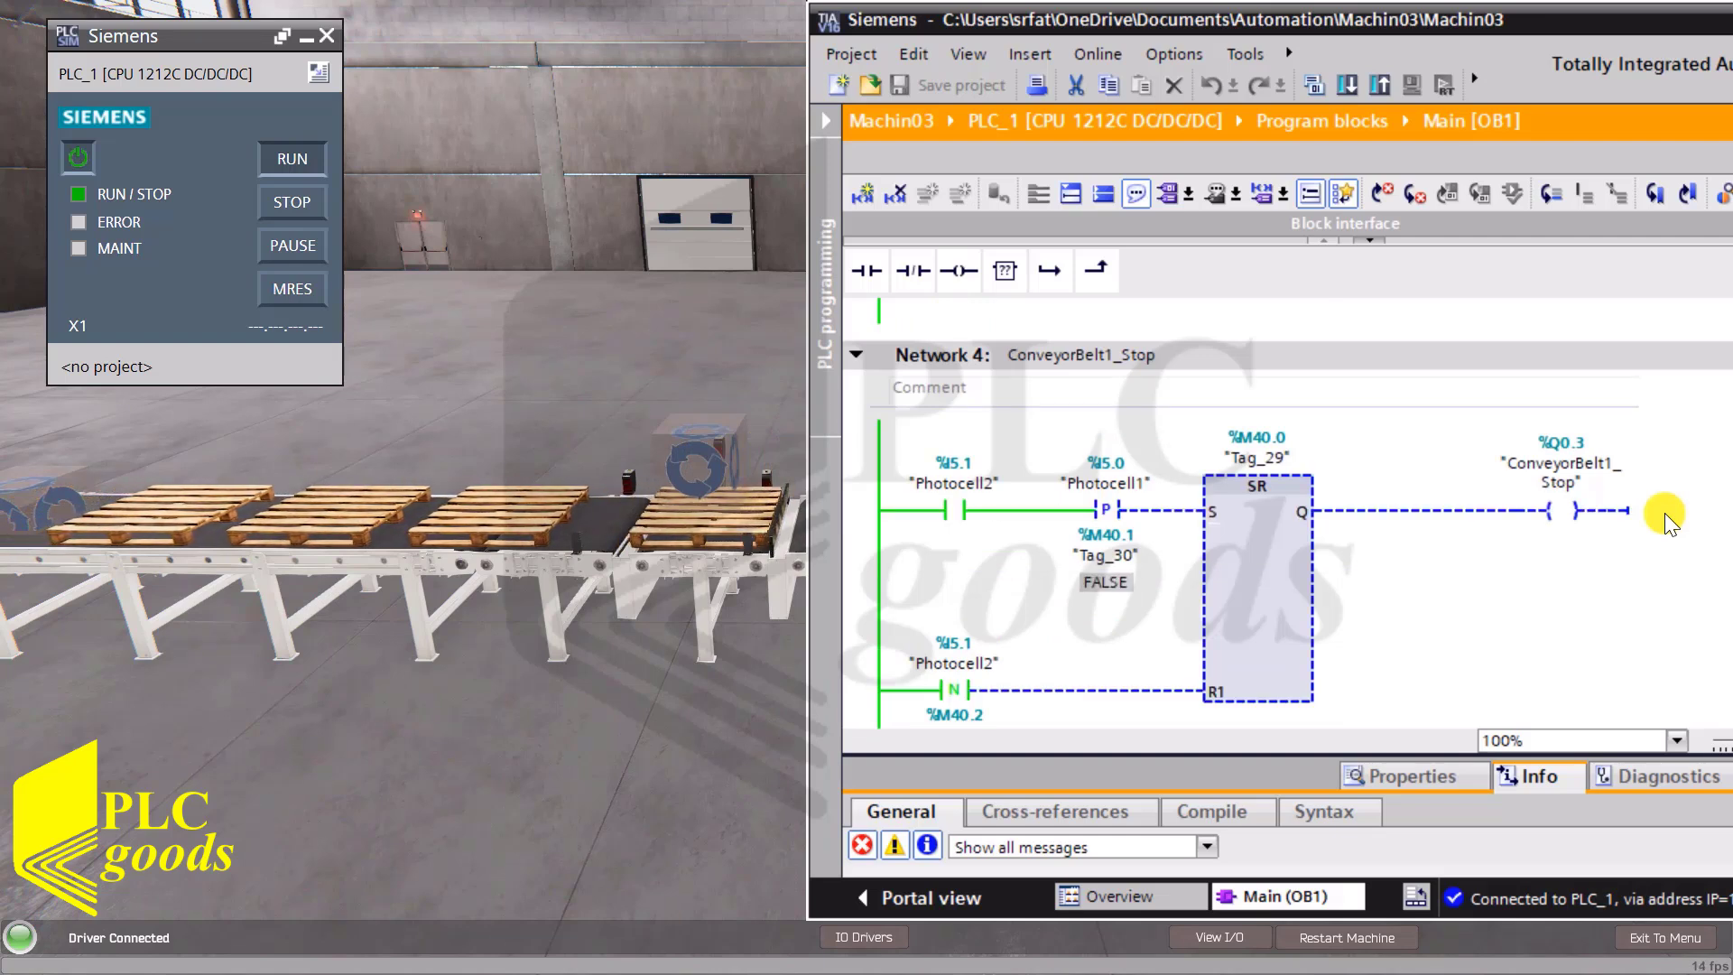
scroll(1665, 519, down, 10)
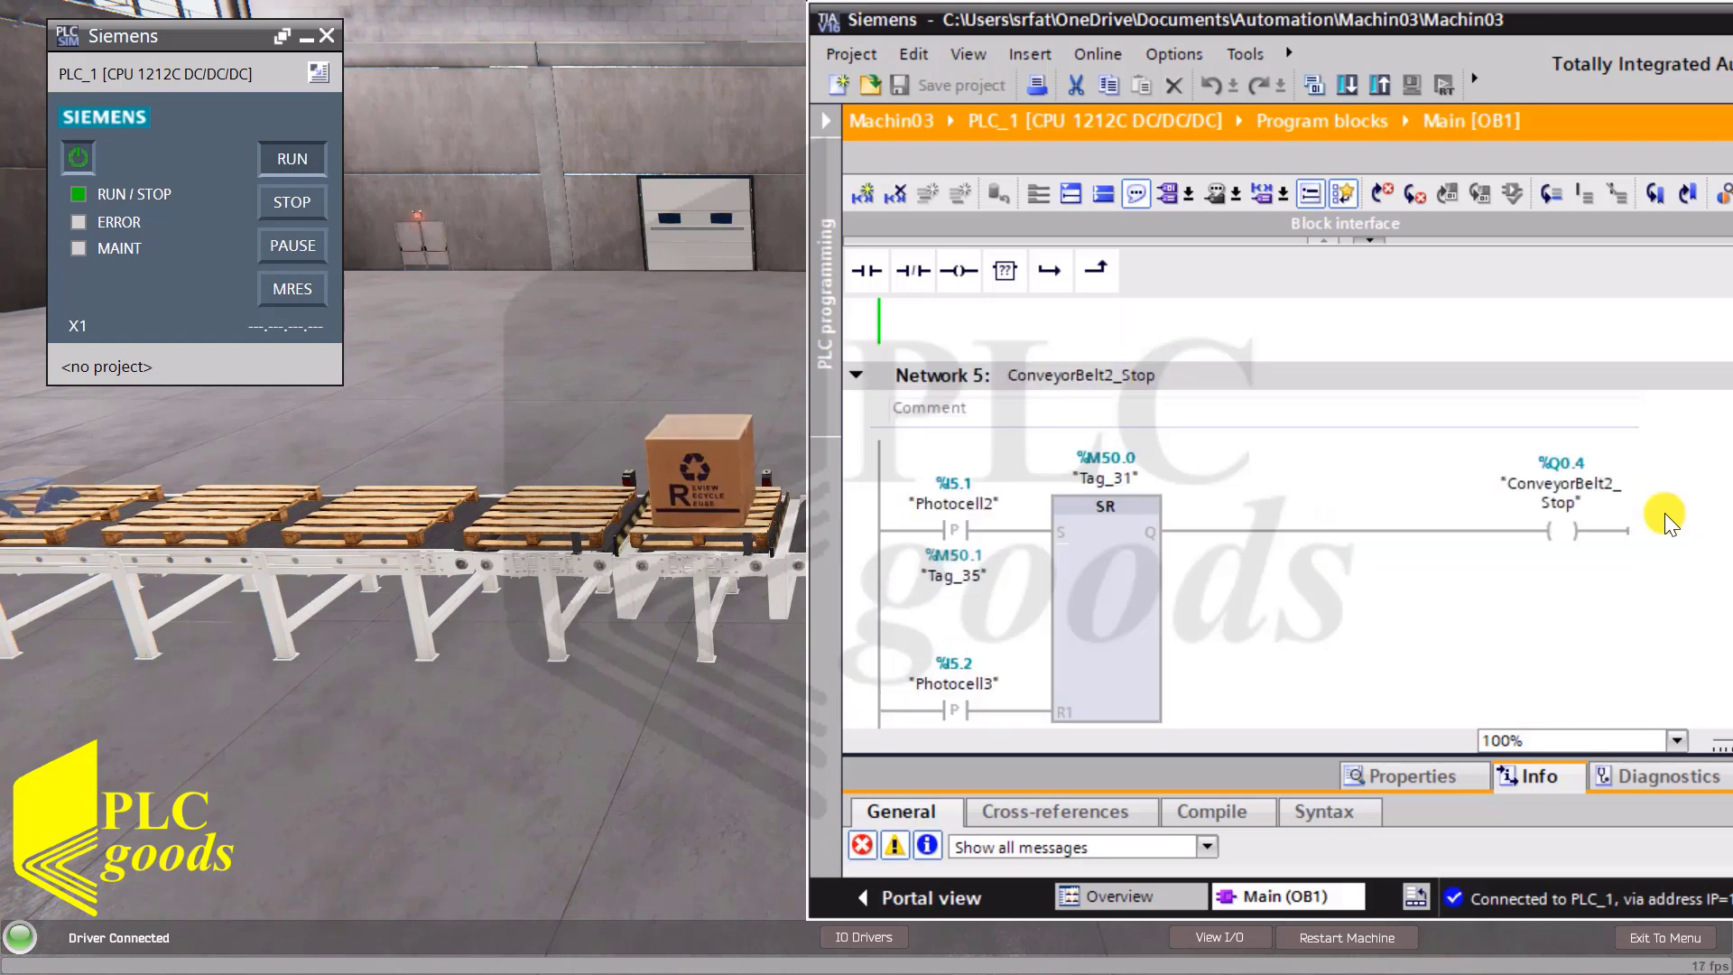
scroll(1665, 519, down, 3)
scroll(1665, 519, up, 3)
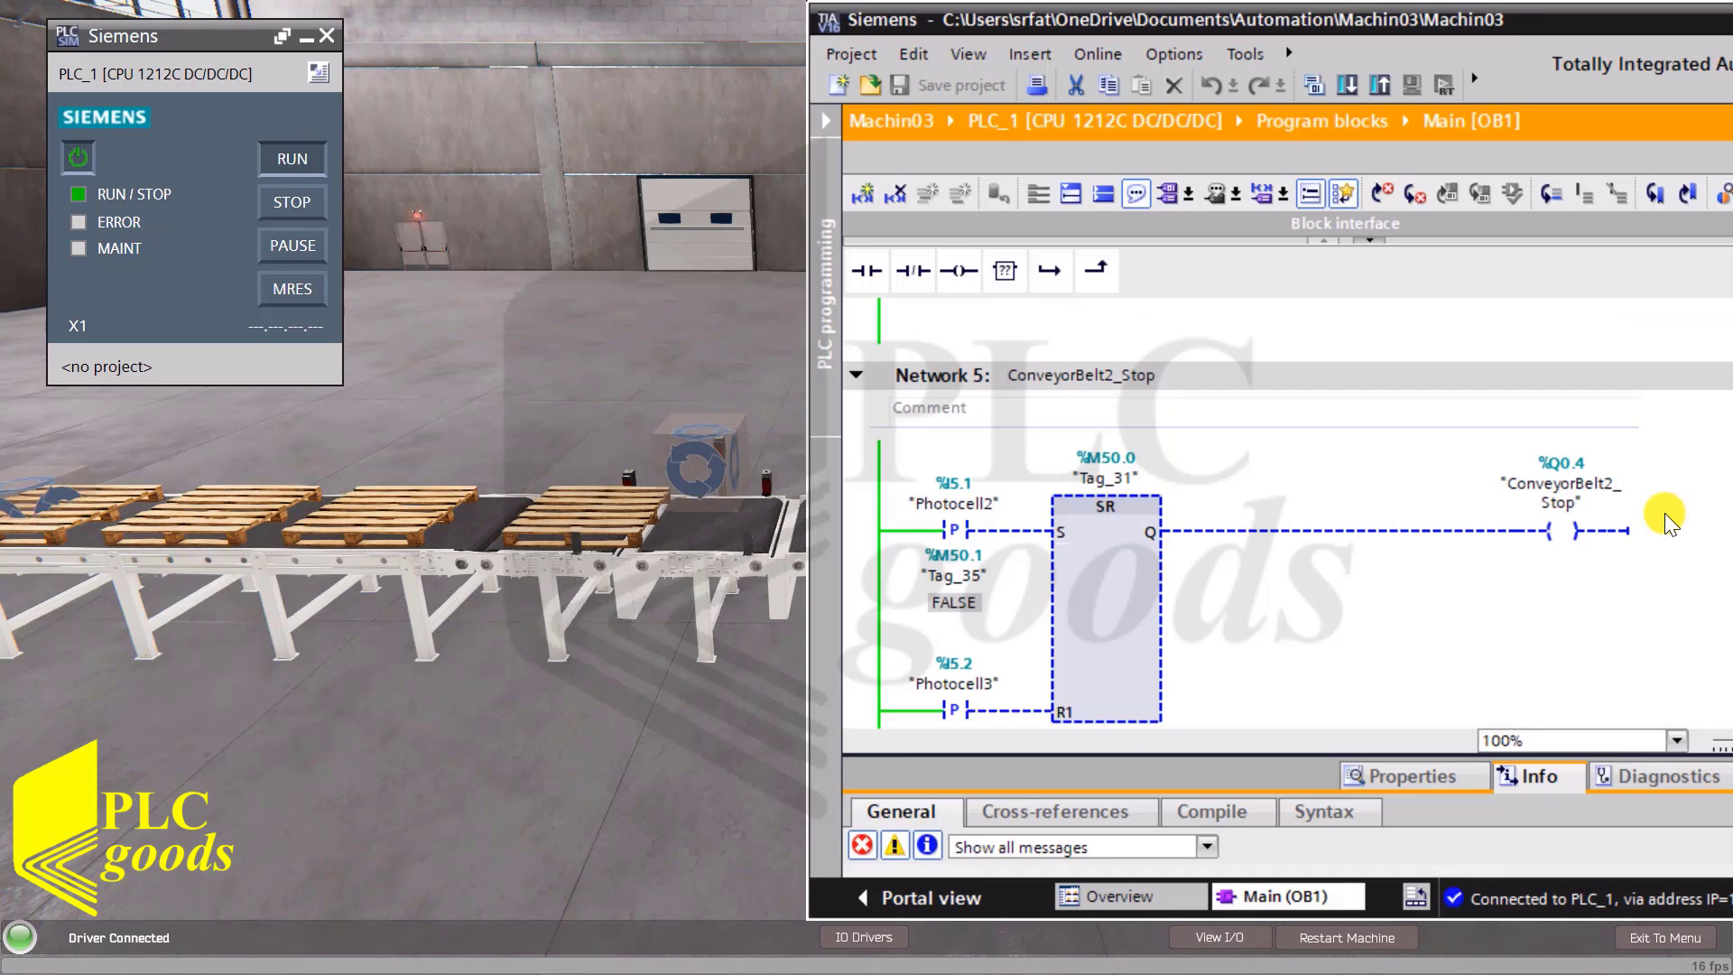
scroll(1665, 519, down, 2)
scroll(1665, 518, down, 3)
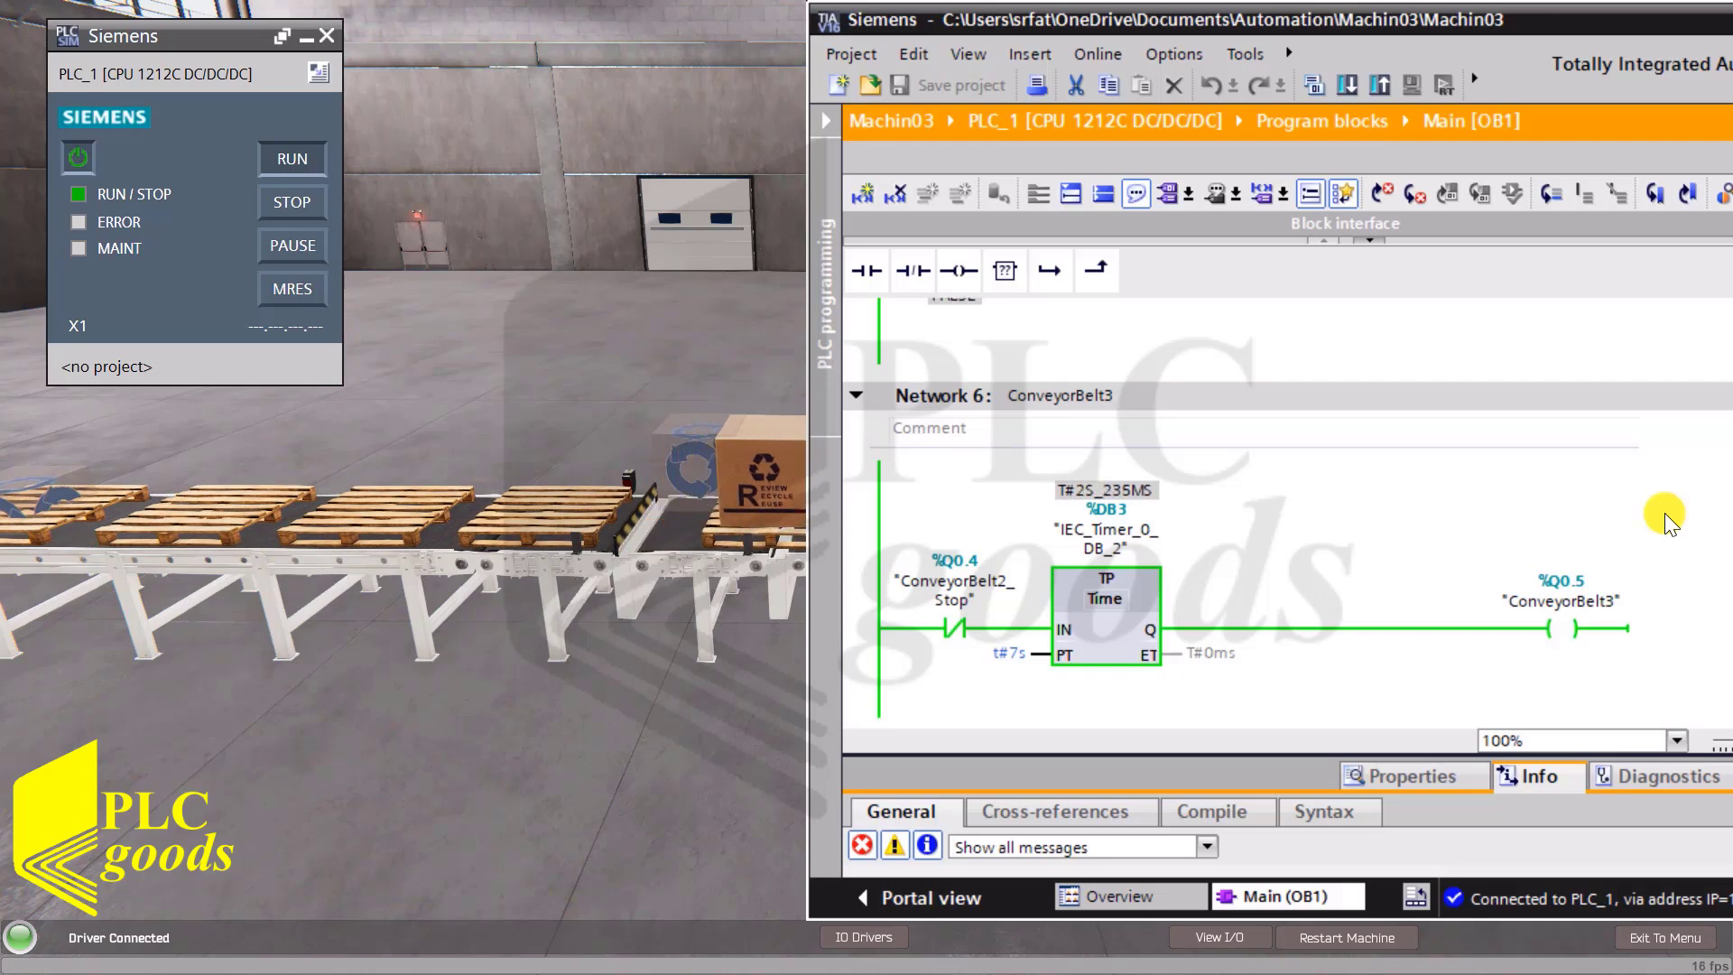
scroll(1665, 519, down, 5)
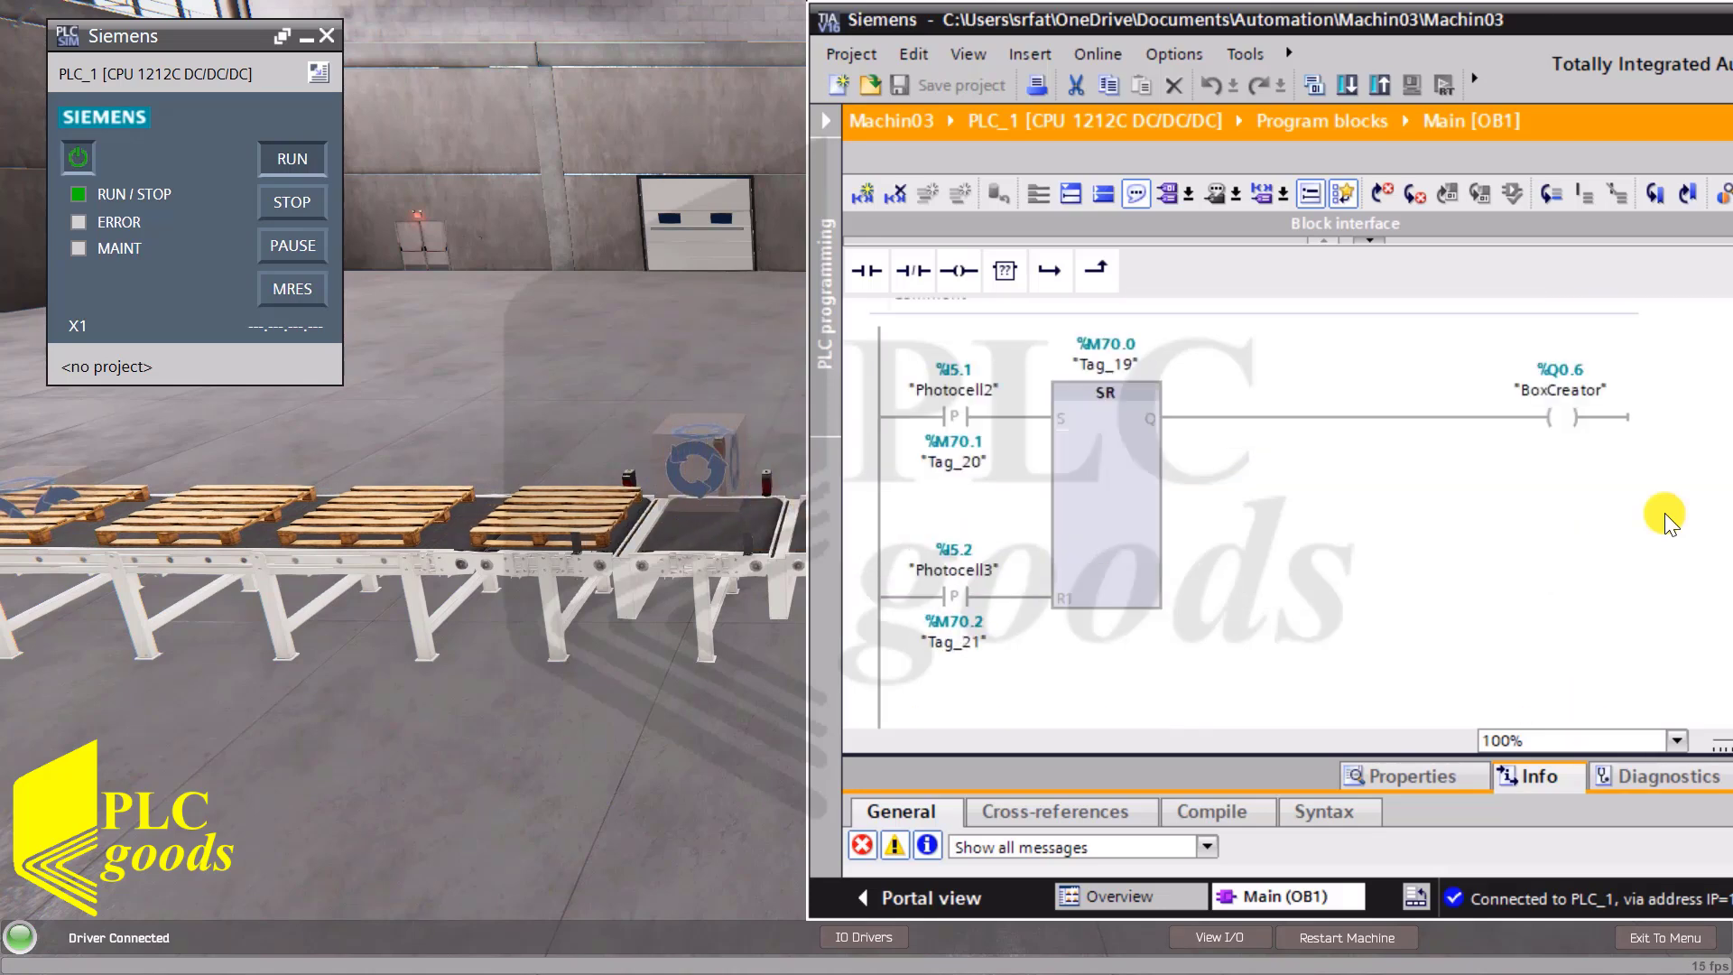